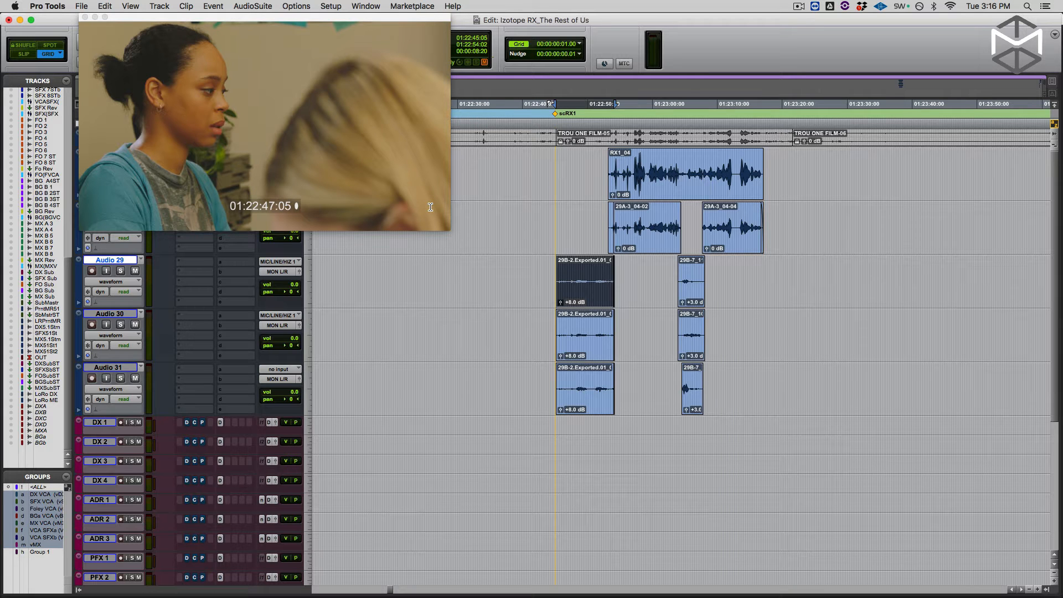
# - Examine the tracks from Audio 27 down to DX Rev without the video window, with a closer look at the clips around the scRX1 marker
pyautogui.press('super+9')
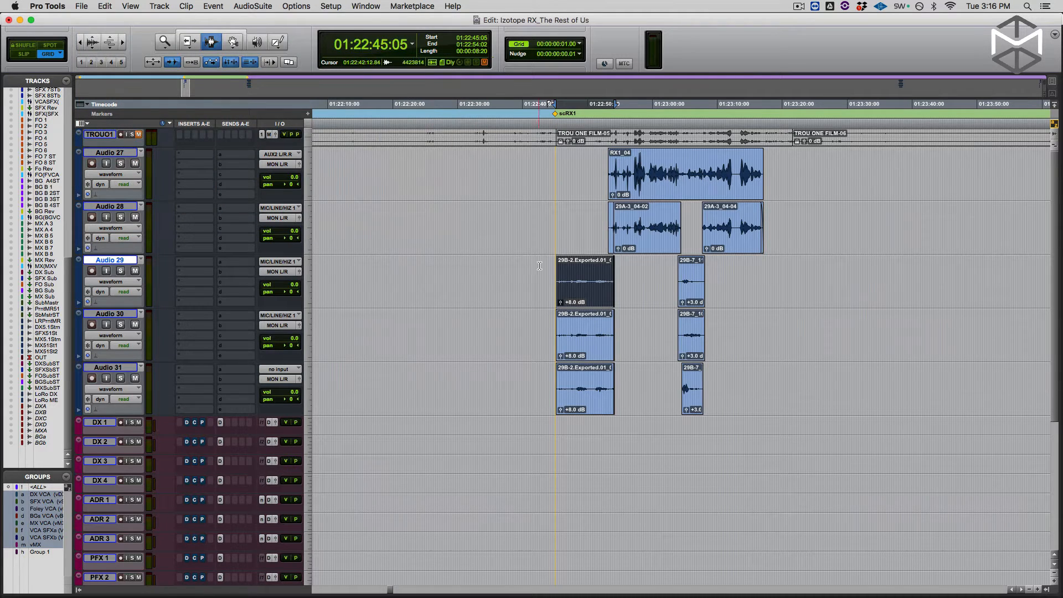
pyautogui.scroll(-1, 587, 250)
pyautogui.scroll(1, 587, 250)
pyautogui.scroll(-6, 332, 414)
pyautogui.scroll(-3, 343, 415)
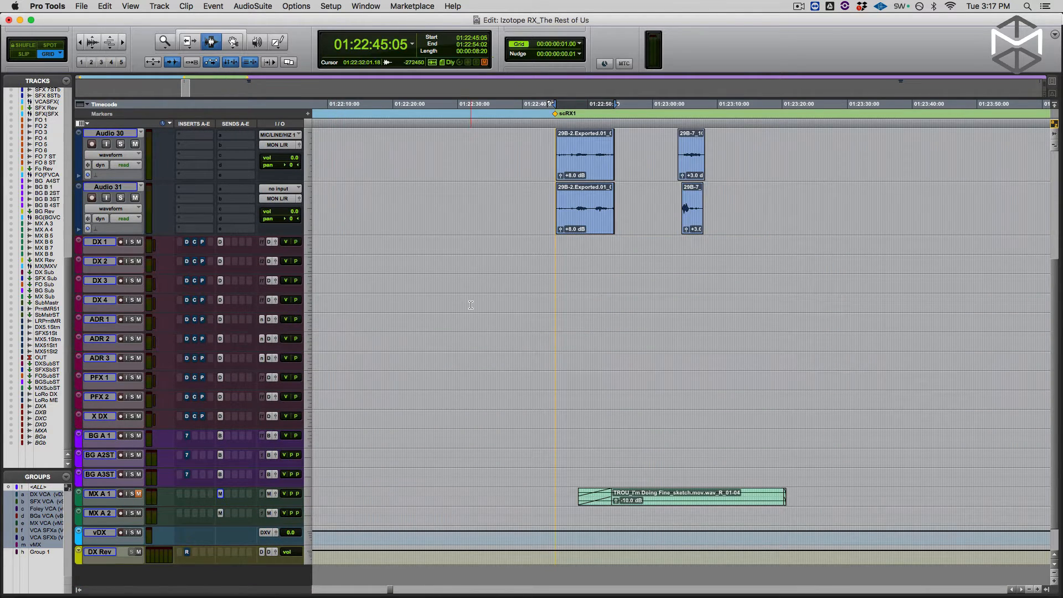
pyautogui.scroll(8, 498, 294)
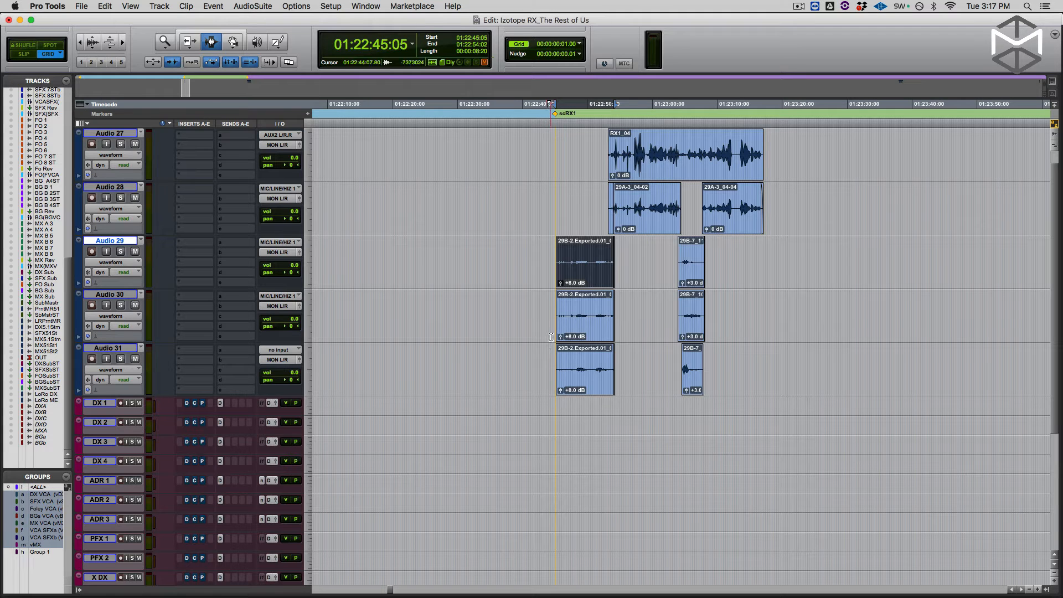
pyautogui.press('t')
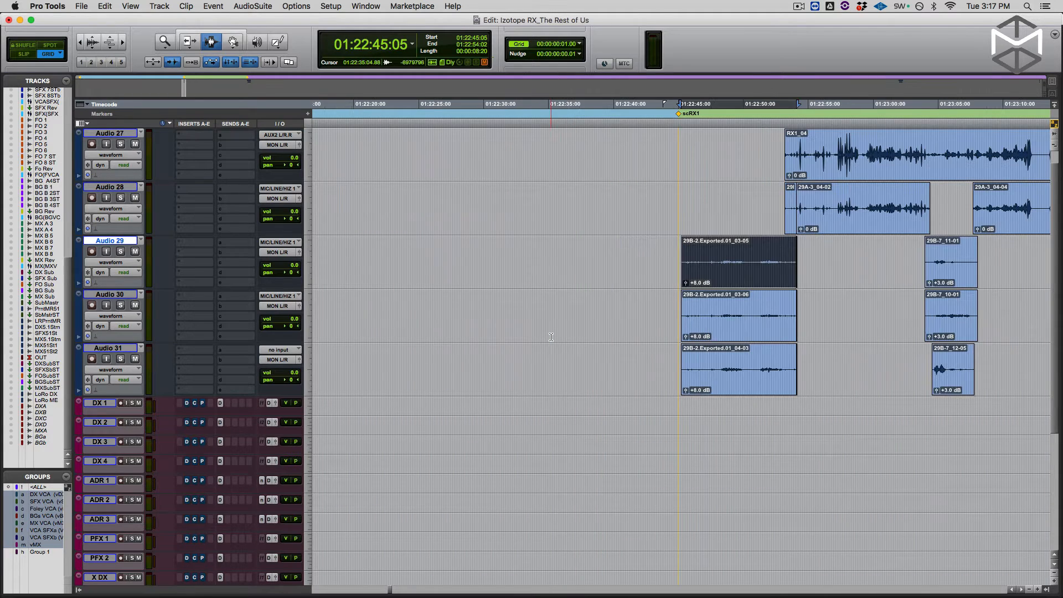
pyautogui.hscroll(7, 551, 337)
pyautogui.hscroll(-3, 551, 337)
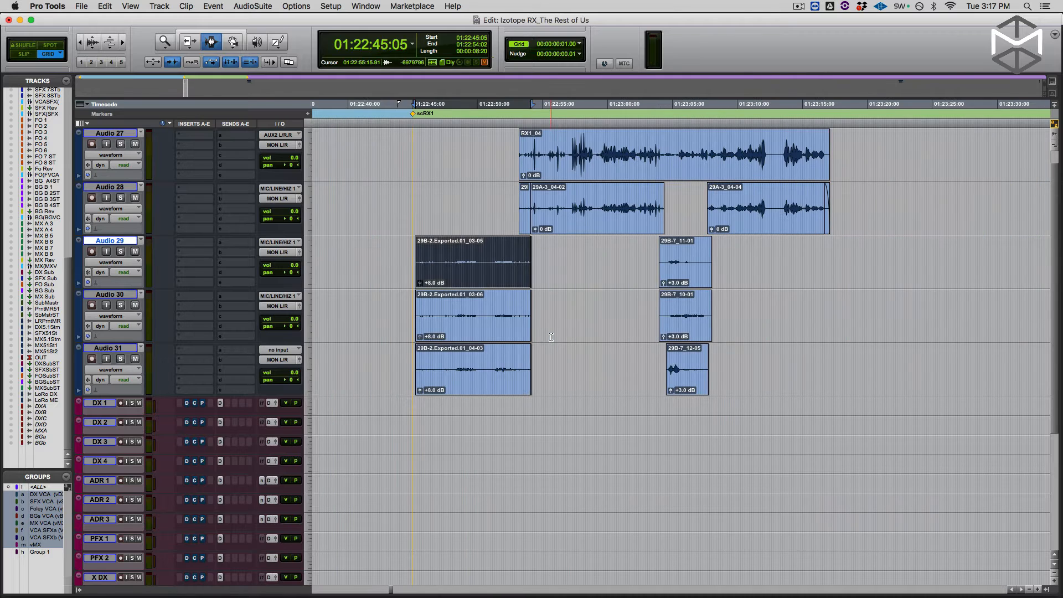
# - Show the video window and select the range on Audio 29 from its first clip to the end of the scene's dialogue
pyautogui.press('super+9')
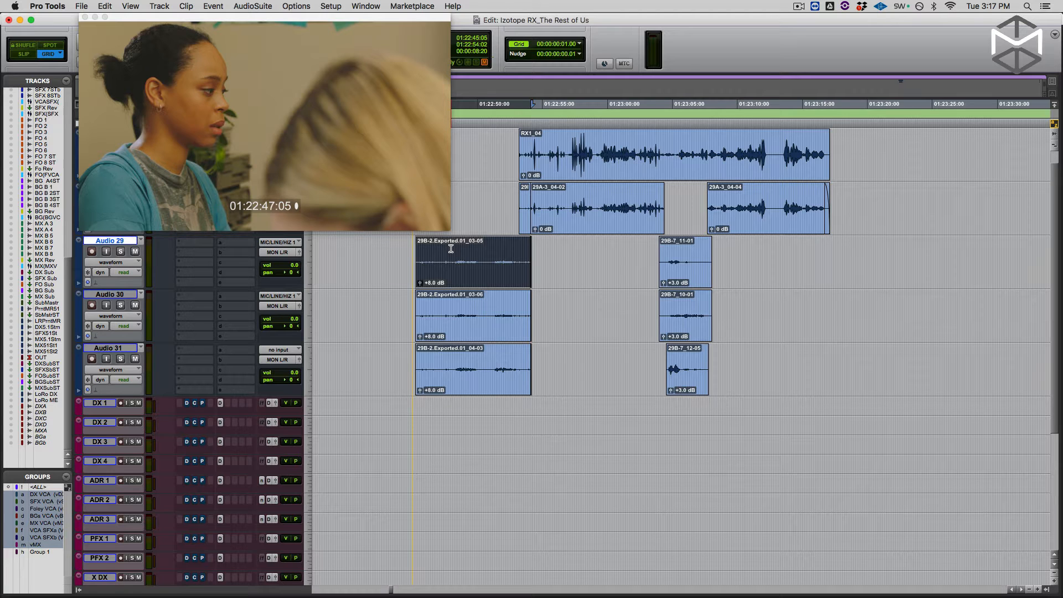
pyautogui.rightClick(256, 110)
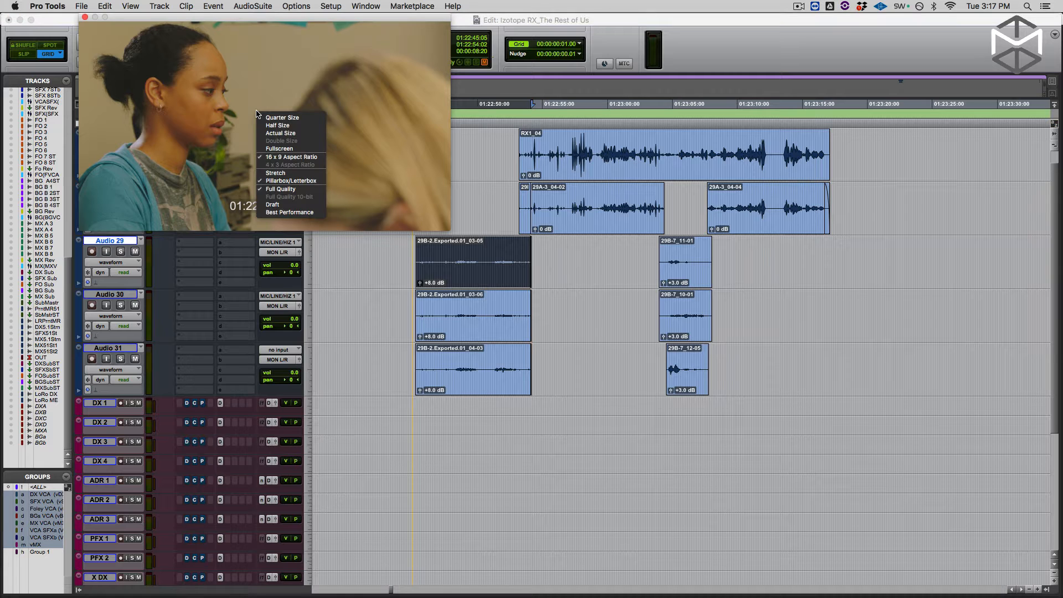
pyautogui.click(483, 263)
pyautogui.doubleClick(483, 265)
pyautogui.keyDown('shift'); pyautogui.click(833, 280); pyautogui.keyUp('shift')
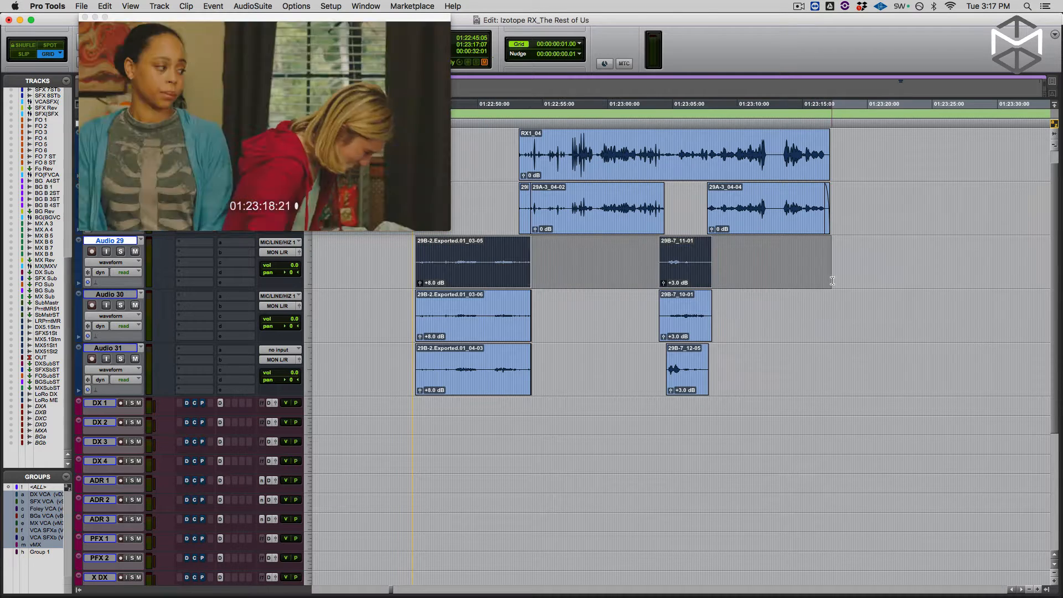
# - Extend the selected time range across Audio 27 to Audio 31, solo these tracks, and reposition the video window over the timeline
pyautogui.click(123, 347)
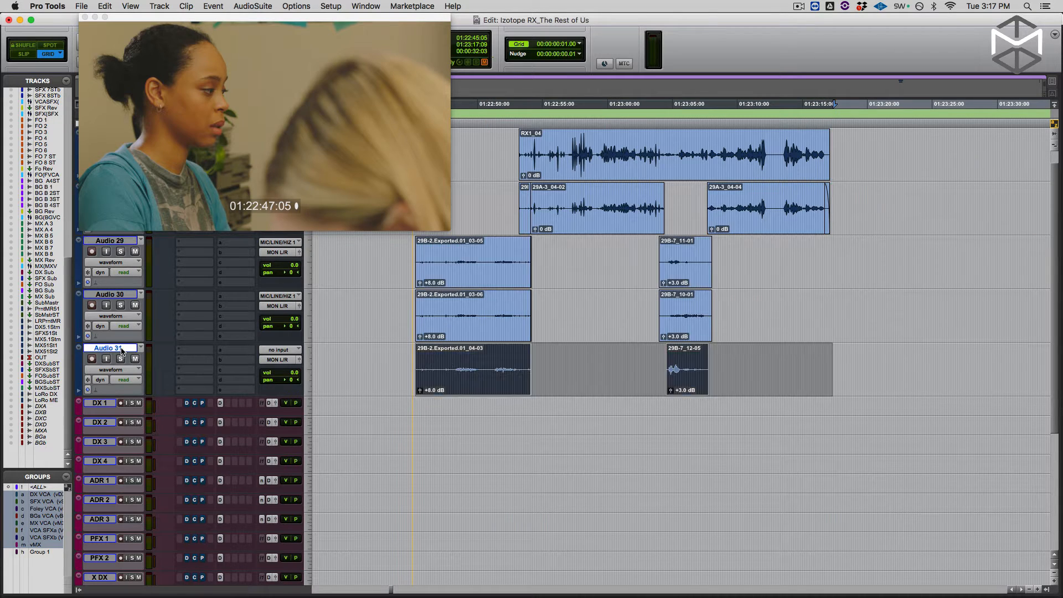
pyautogui.scroll(1, 123, 348)
pyautogui.moveTo(265, 14); pyautogui.dragTo(355, 20)
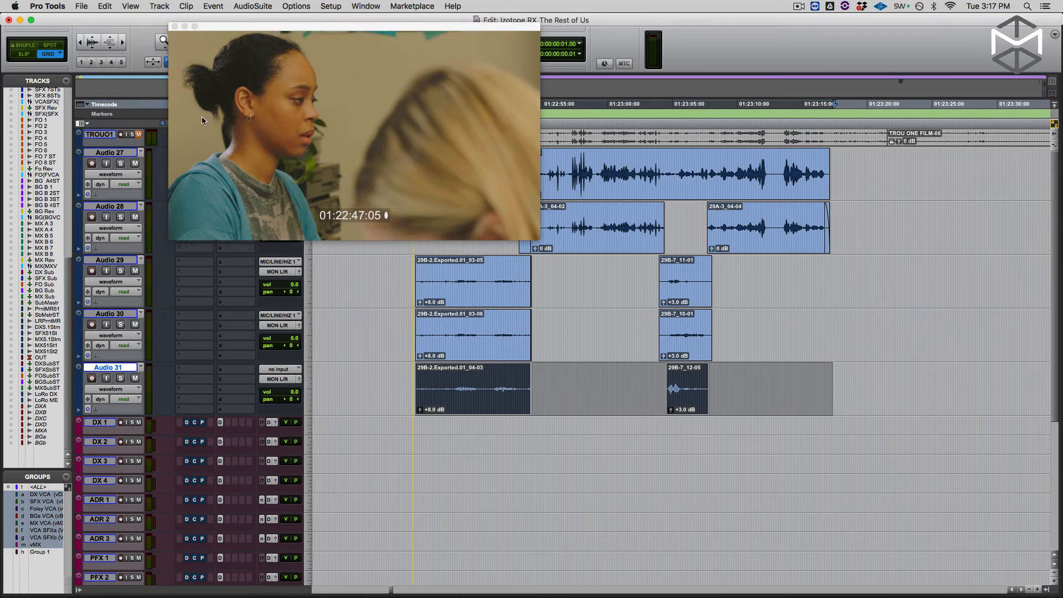
pyautogui.keyDown('shift'); pyautogui.click(121, 154); pyautogui.keyUp('shift')
pyautogui.keyDown('alt'); pyautogui.keyDown('shift'); pyautogui.click(120, 164); pyautogui.keyUp('shift'); pyautogui.keyUp('alt')
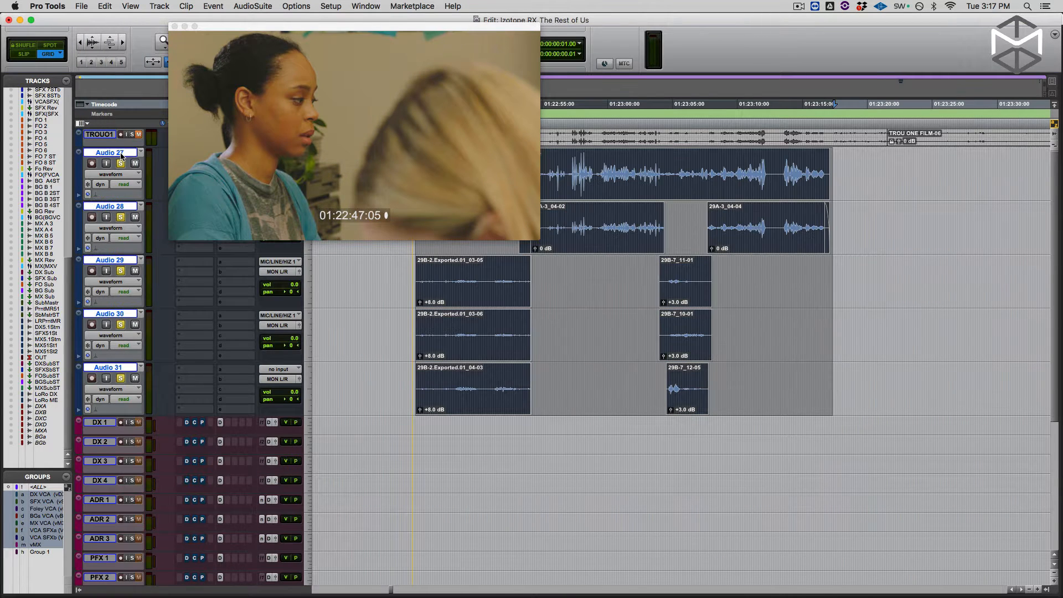
# - Try the video window at Fullscreen and Actual Size, and settle on Half Size
pyautogui.rightClick(279, 145)
pyautogui.click(318, 179)
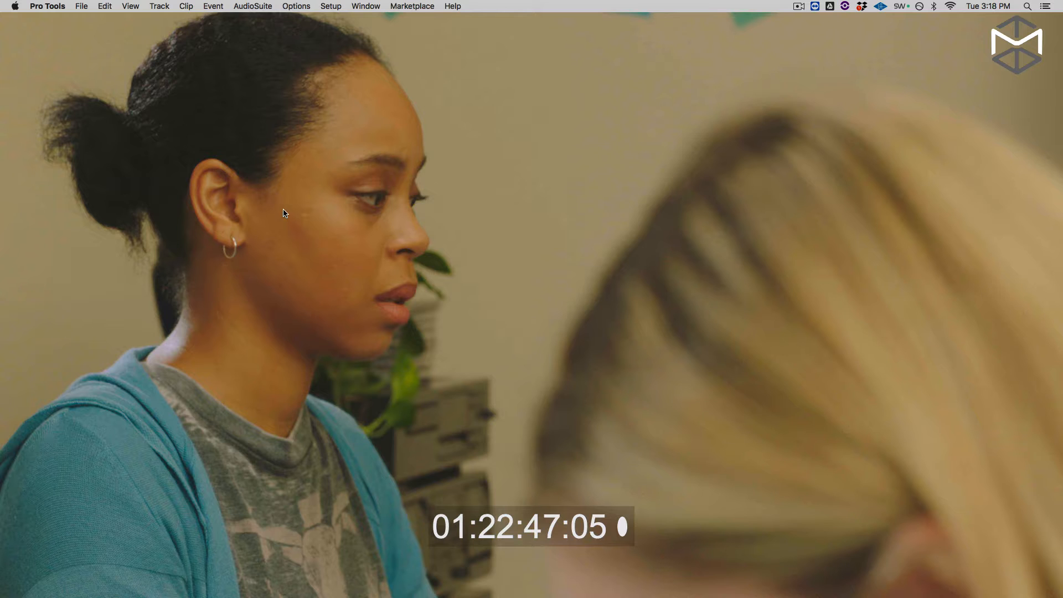
pyautogui.rightClick(340, 170)
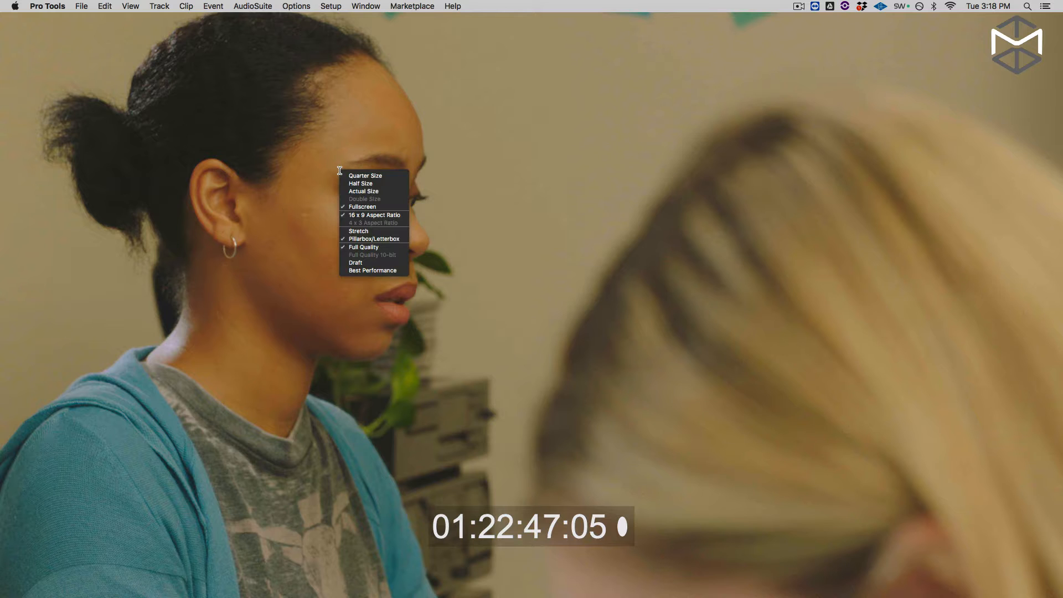
pyautogui.click(382, 192)
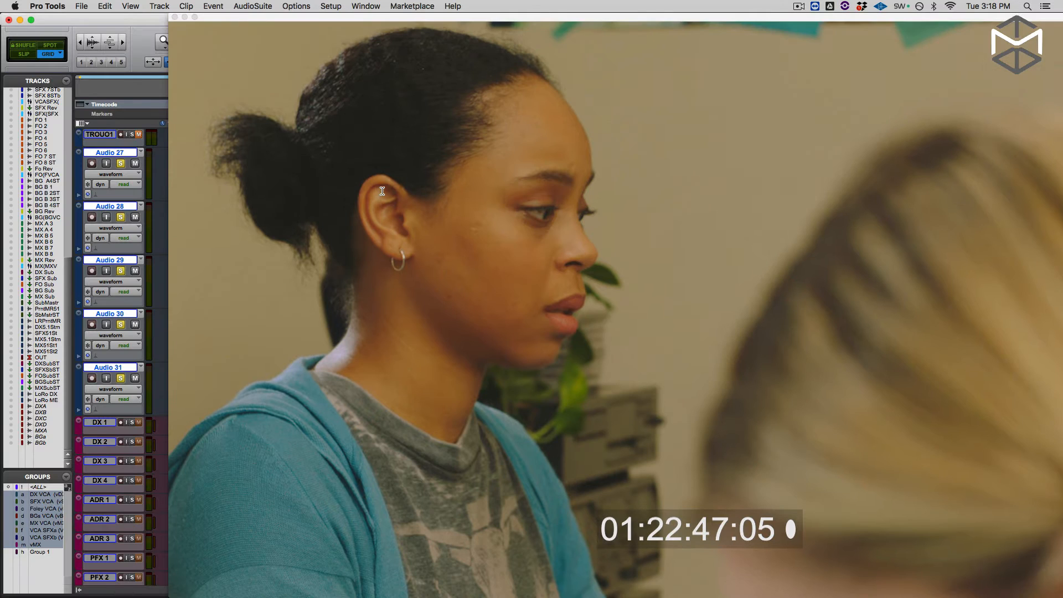
pyautogui.rightClick(367, 103)
pyautogui.click(397, 117)
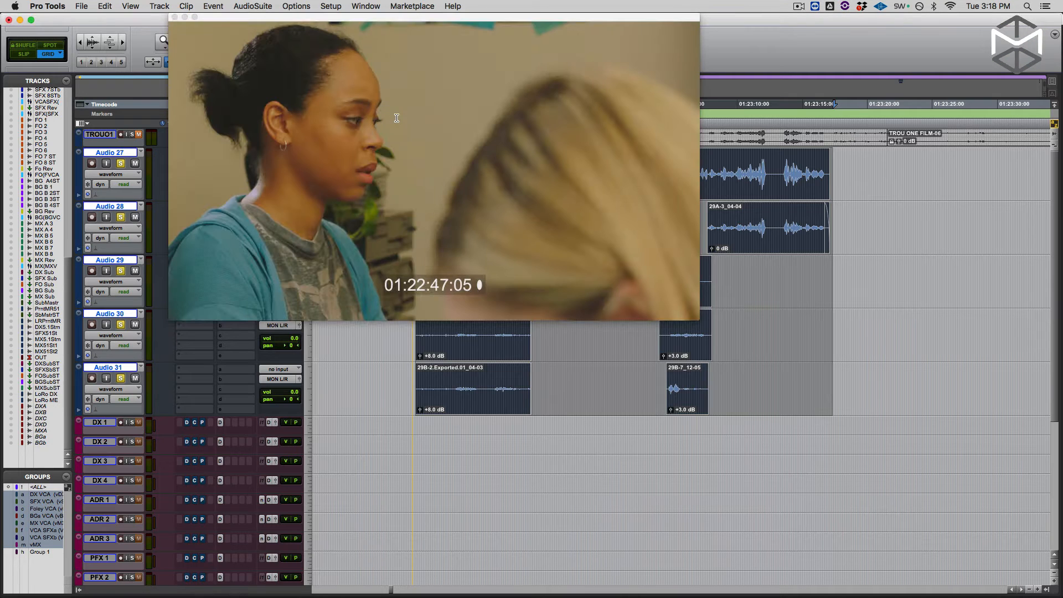
# - Hide the video window, select the first clip on Audio 29, and clear all track solos
pyautogui.press('super+9')
pyautogui.click(472, 229)
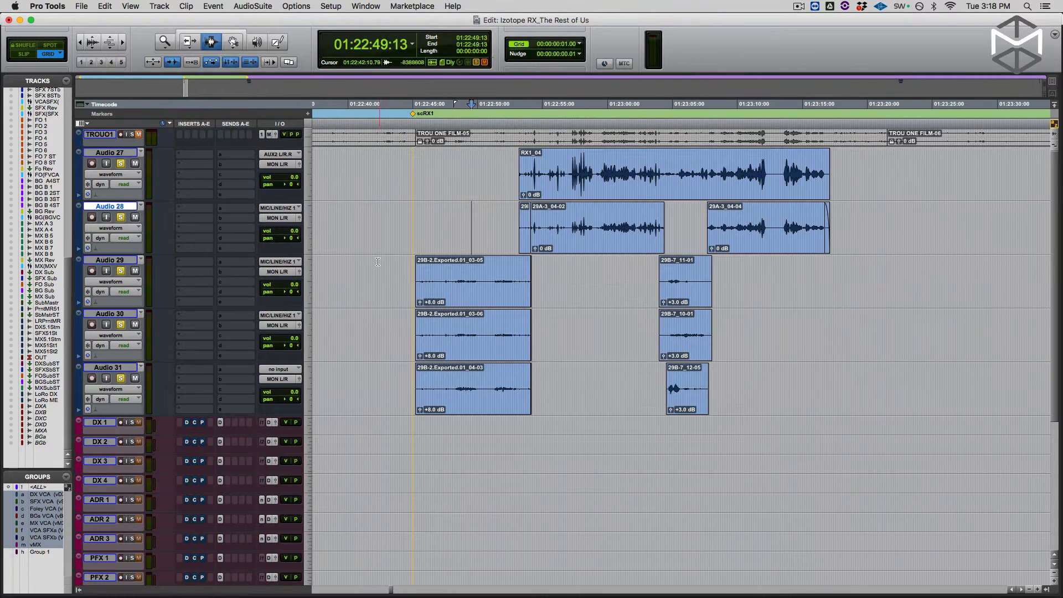
pyautogui.doubleClick(458, 288)
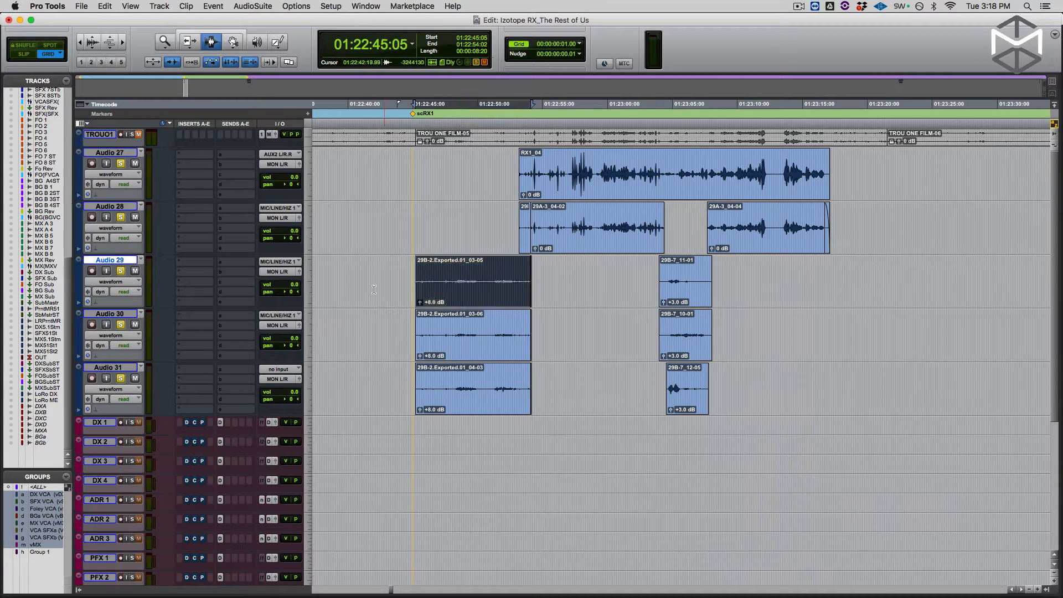
pyautogui.keyDown('alt'); pyautogui.click(120, 271); pyautogui.keyUp('alt')
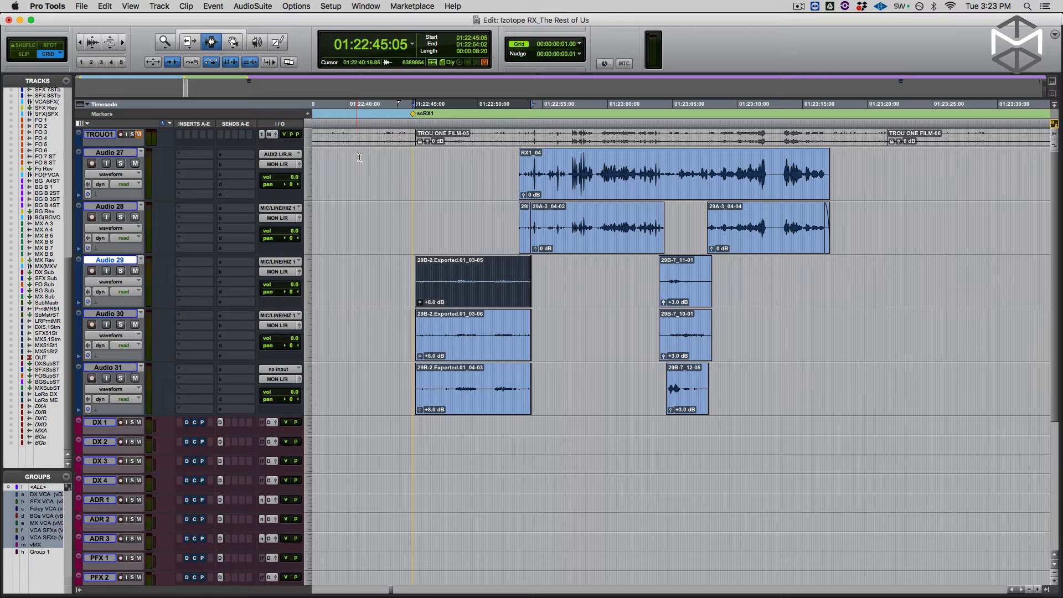
# - Move the edit selection from Audio 29 up to Audio 27 and then down track by track to DX 2
pyautogui.press('p')
pyautogui.press('p')
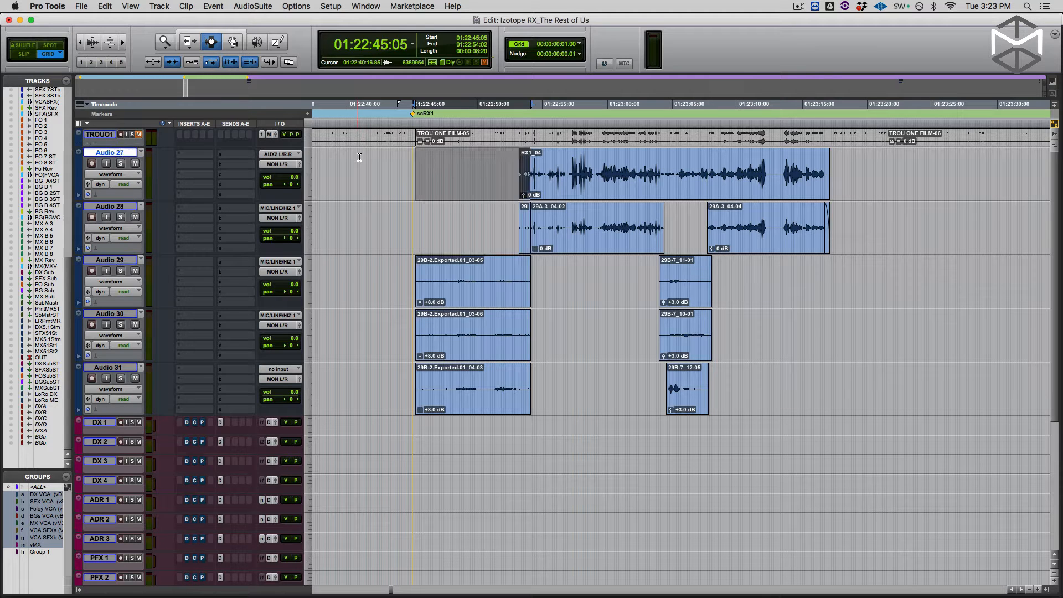
pyautogui.press(';')
pyautogui.press(';')
pyautogui.press(';')
pyautogui.press(';')
pyautogui.press(';')
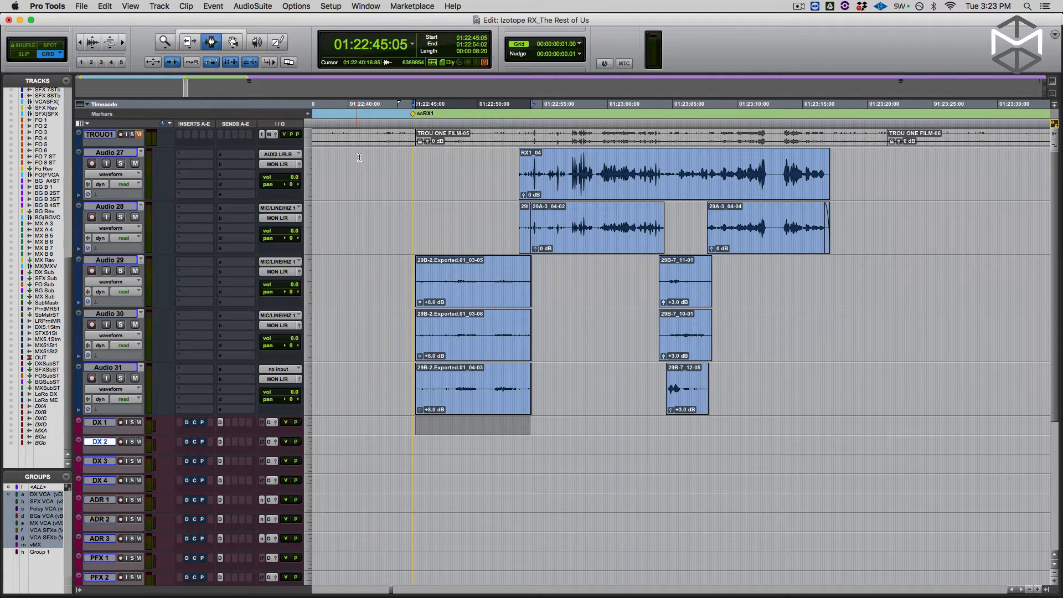
# - Move the edit selection from DX 2 back up to Audio 27 and solo that track
pyautogui.press('p')
pyautogui.press('p')
pyautogui.press('p')
pyautogui.press('p')
pyautogui.press('p')
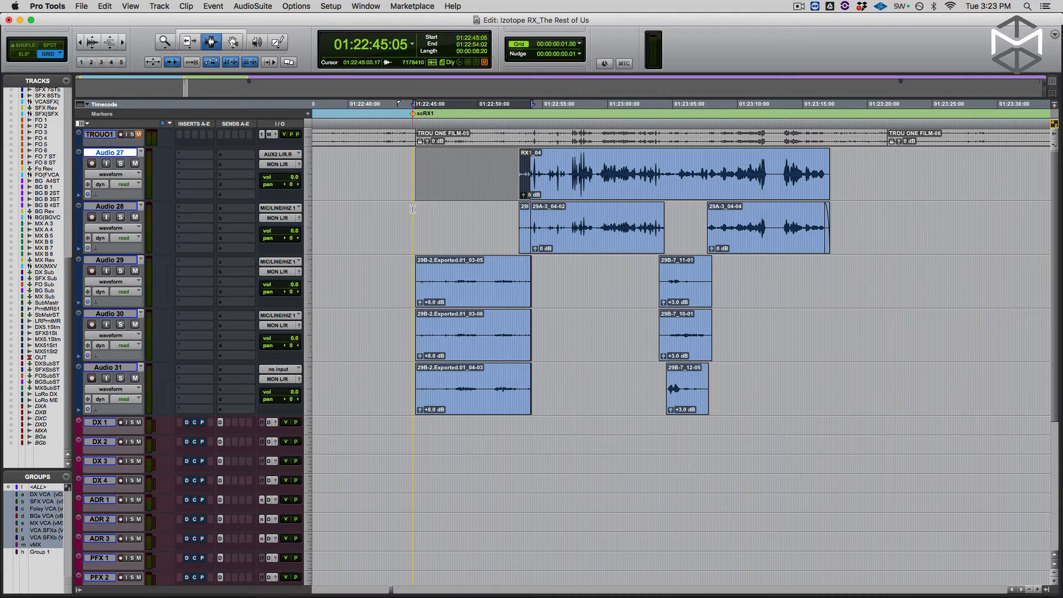
pyautogui.hotkey('shift', 's')
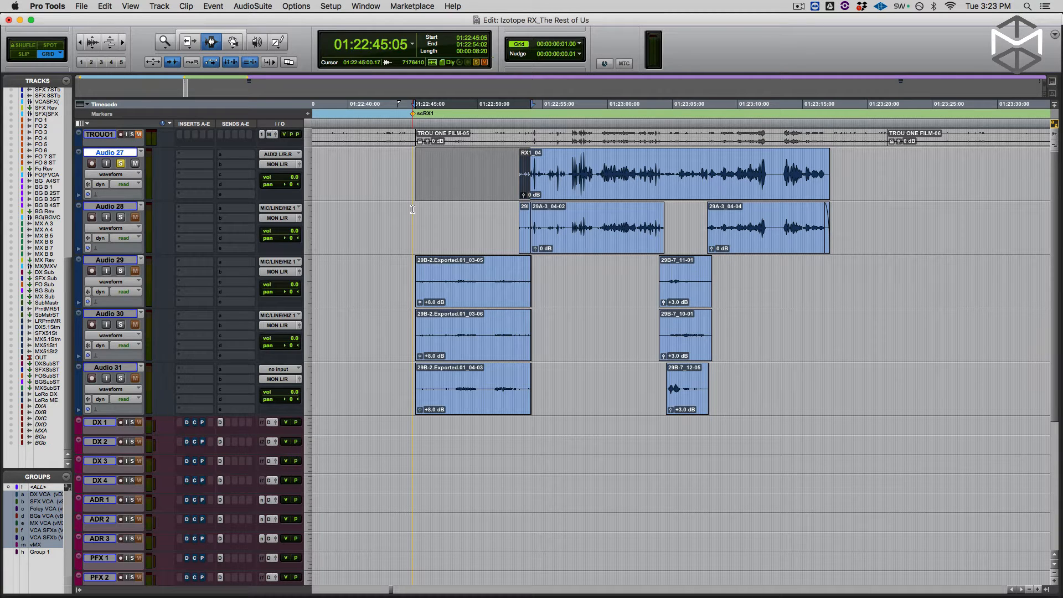
# - Move the edit selection down track by track from Audio 27 to DX 1
pyautogui.press(';')
pyautogui.press(';')
pyautogui.press(';')
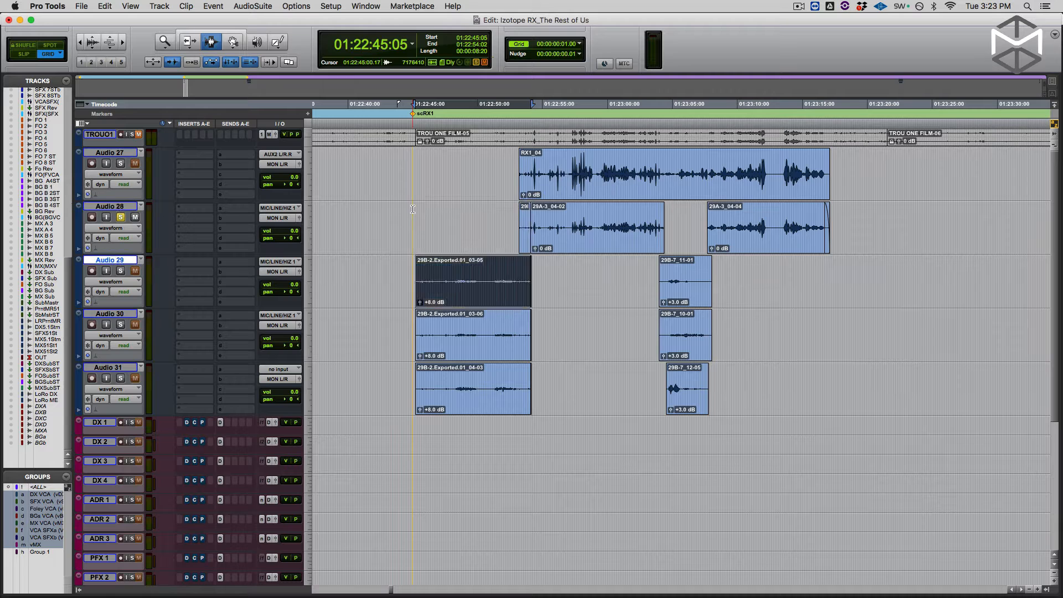
pyautogui.press(';')
pyautogui.press(';')
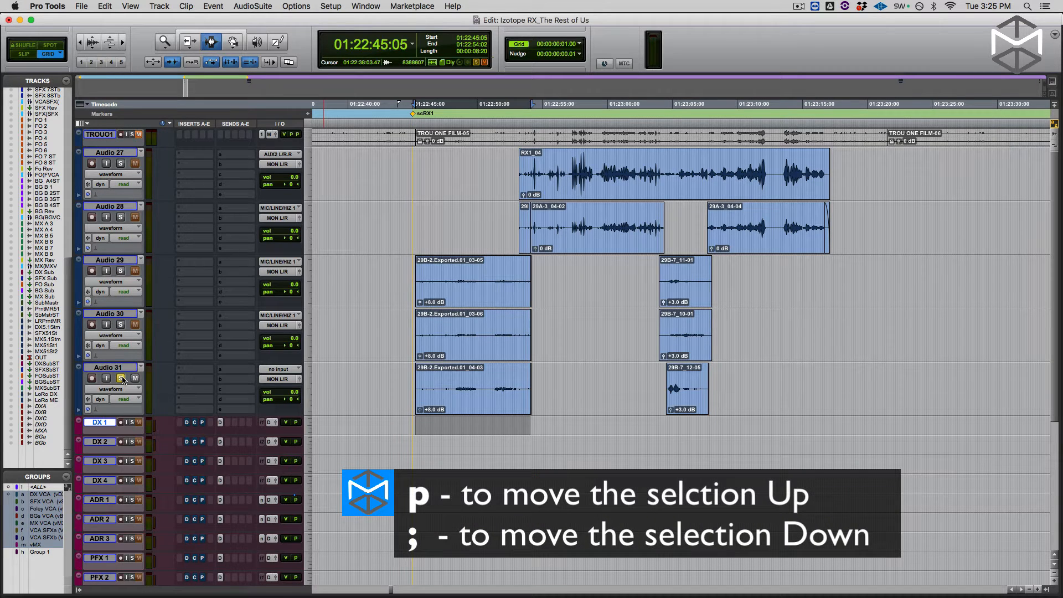
# - Move the edit selection from DX 1 up through the audio tracks to Audio 27
pyautogui.press('p')
pyautogui.press('p')
pyautogui.press('p')
pyautogui.press('p')
pyautogui.press('p')
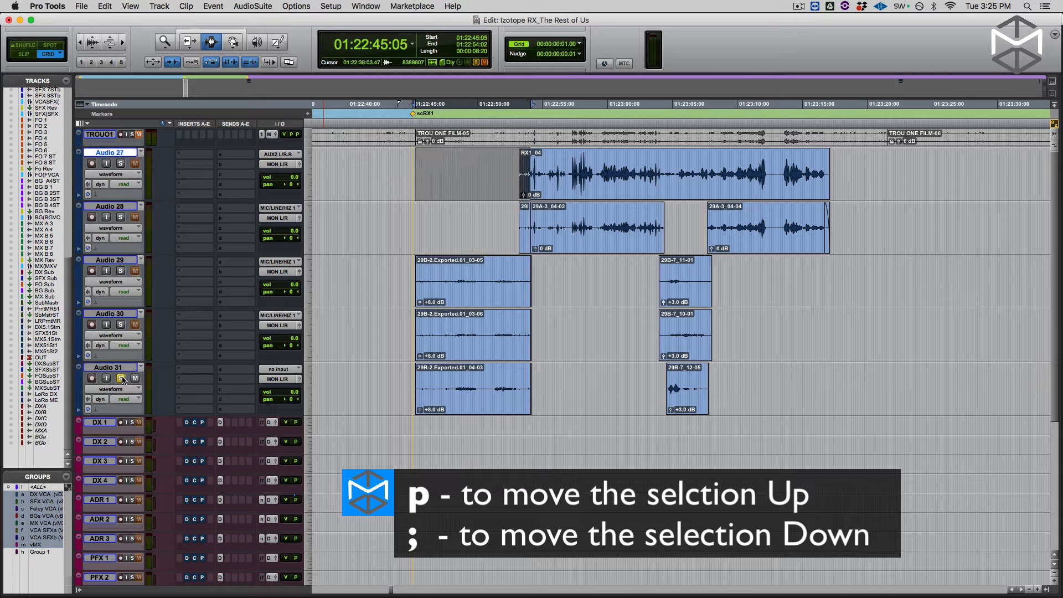
# - Move the edit selection down to DX 1 again and solo that track
pyautogui.press(';')
pyautogui.press(';')
pyautogui.press(';')
pyautogui.press(';')
pyautogui.press(';')
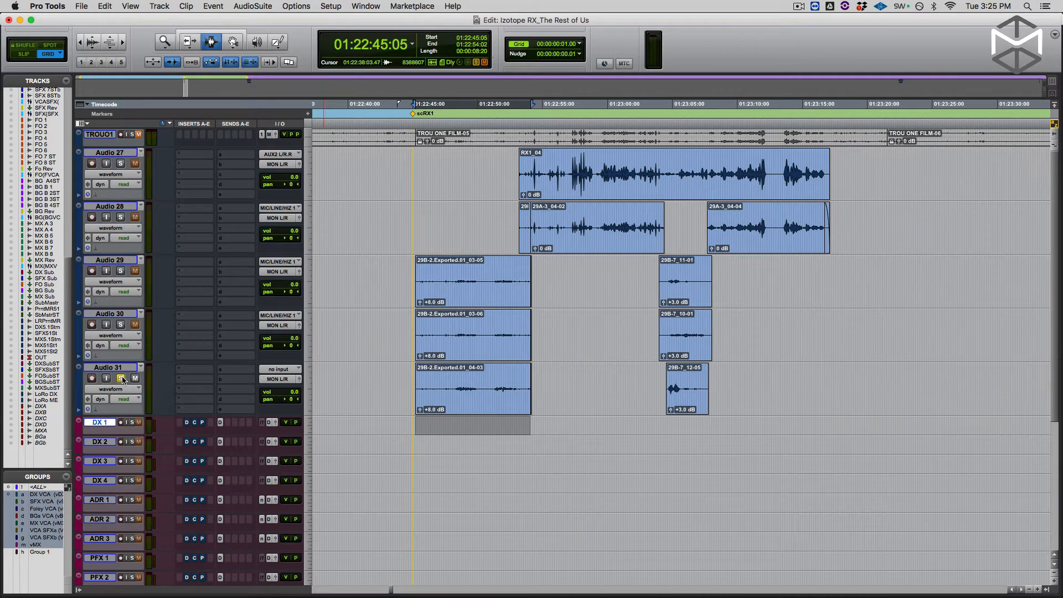
pyautogui.hotkey('shift', 's')
# - Show the video window, shrink it, and place it over the track controls above Audio 29
pyautogui.press('super+9')
pyautogui.moveTo(696, 309); pyautogui.dragTo(447, 178)
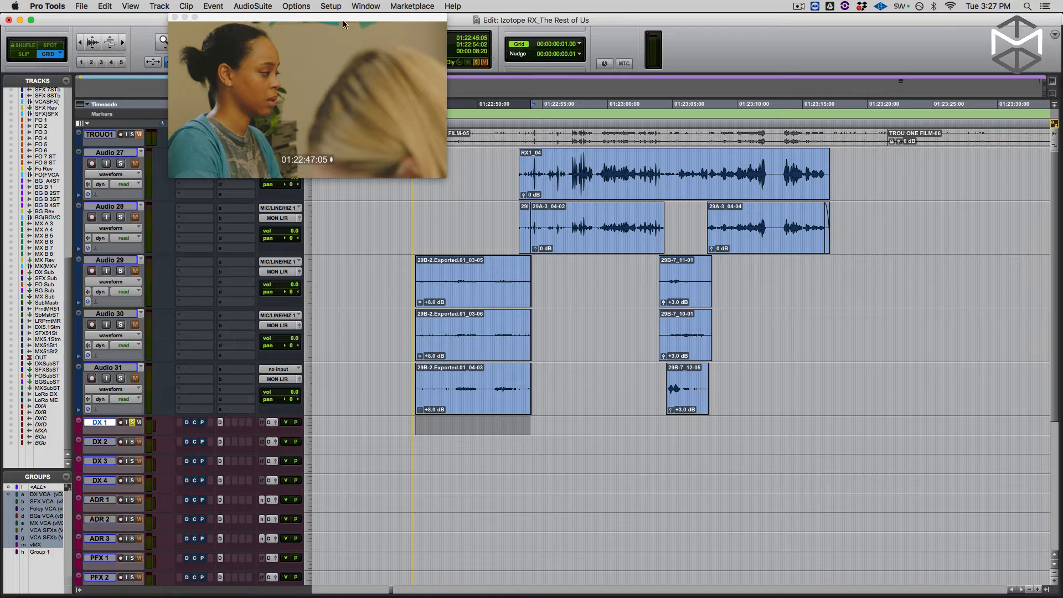
pyautogui.moveTo(343, 24)
pyautogui.mouseDown()
pyautogui.moveTo(329, 18)
pyautogui.moveTo(337, 40)
pyautogui.mouseUp()
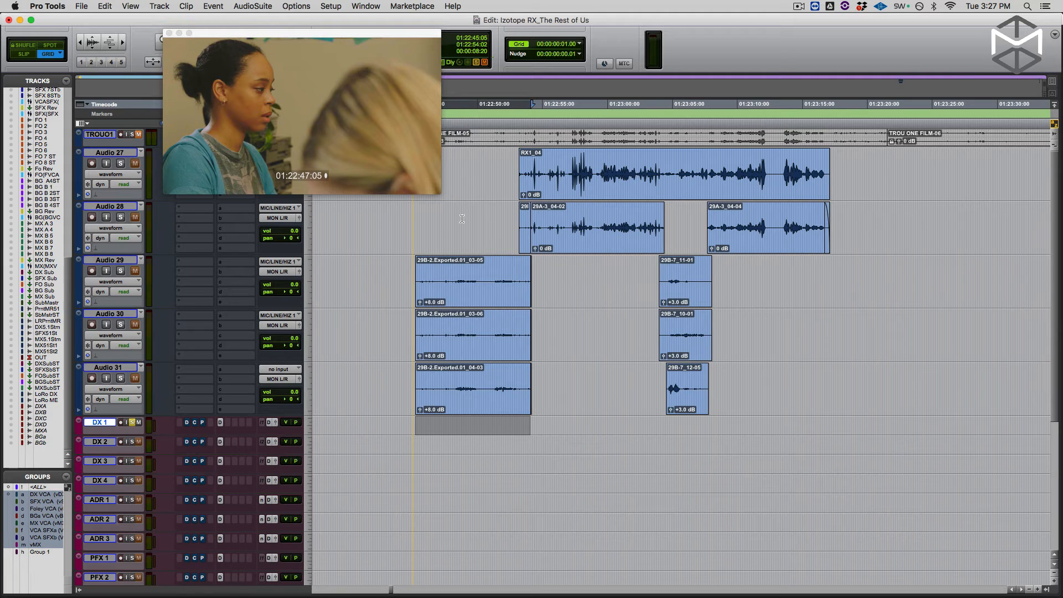
# - Select the first clip on Audio 29, solo that track, and play the selection
pyautogui.doubleClick(442, 299)
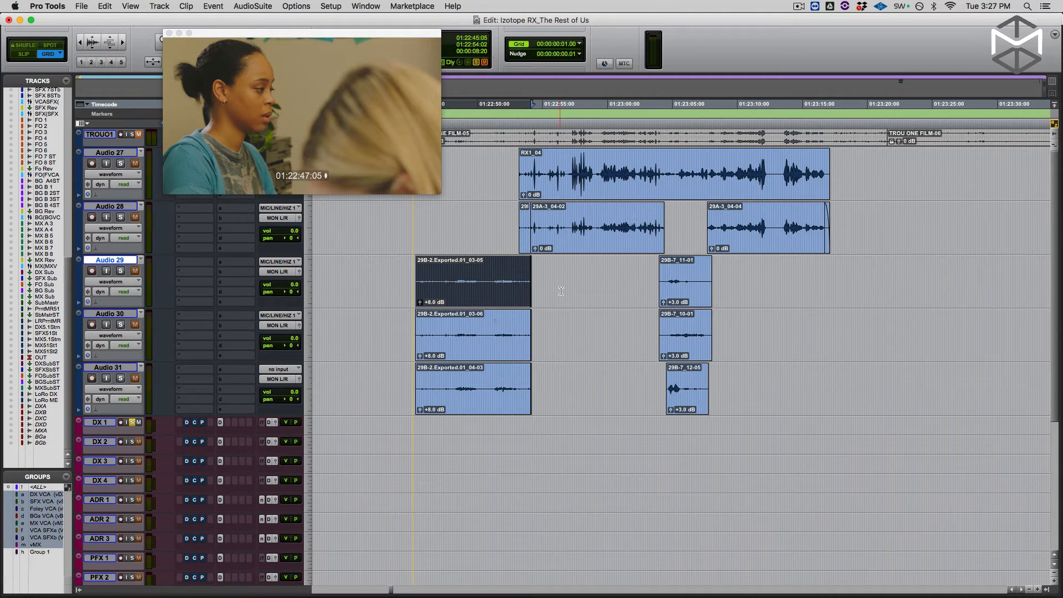
pyautogui.hotkey('shift', 's')
pyautogui.press('space')
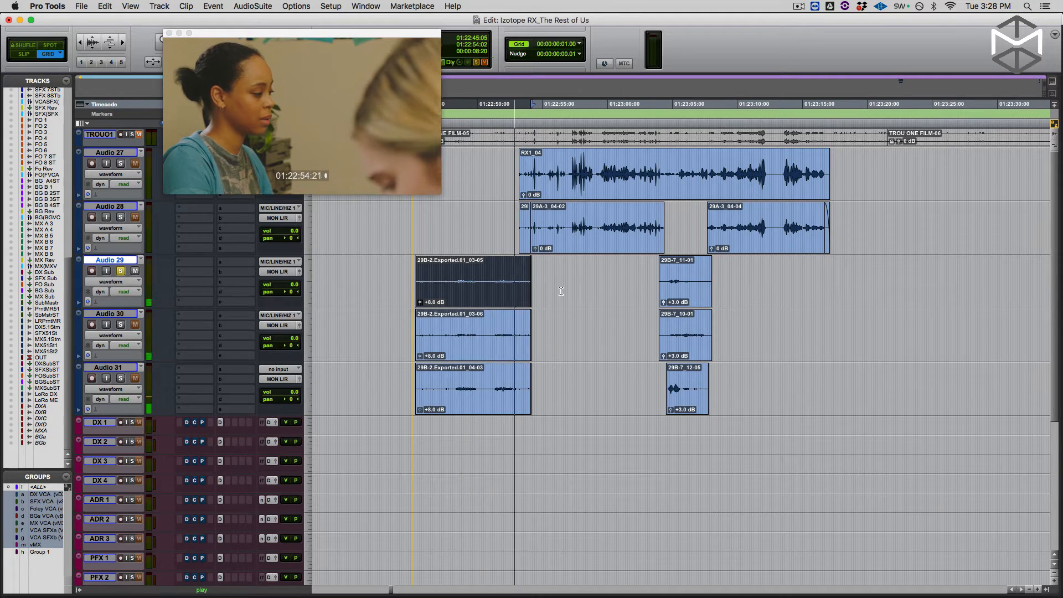
# - Audition the matching clips on Audio 30 and Audio 31 by moving the selection and solo down one track at a time
pyautogui.press(';')
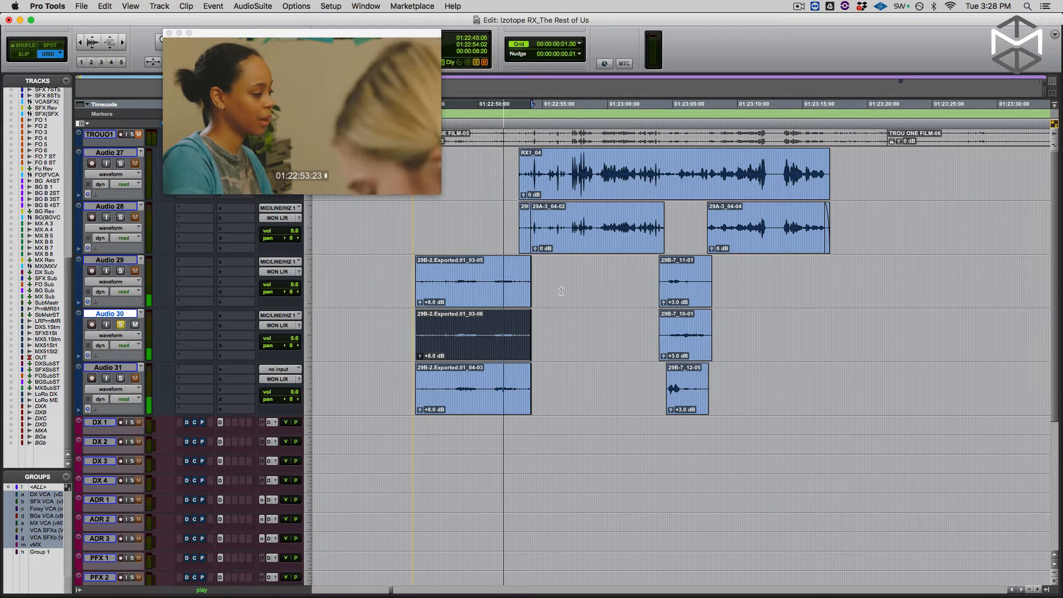
pyautogui.press(';')
pyautogui.press('space')
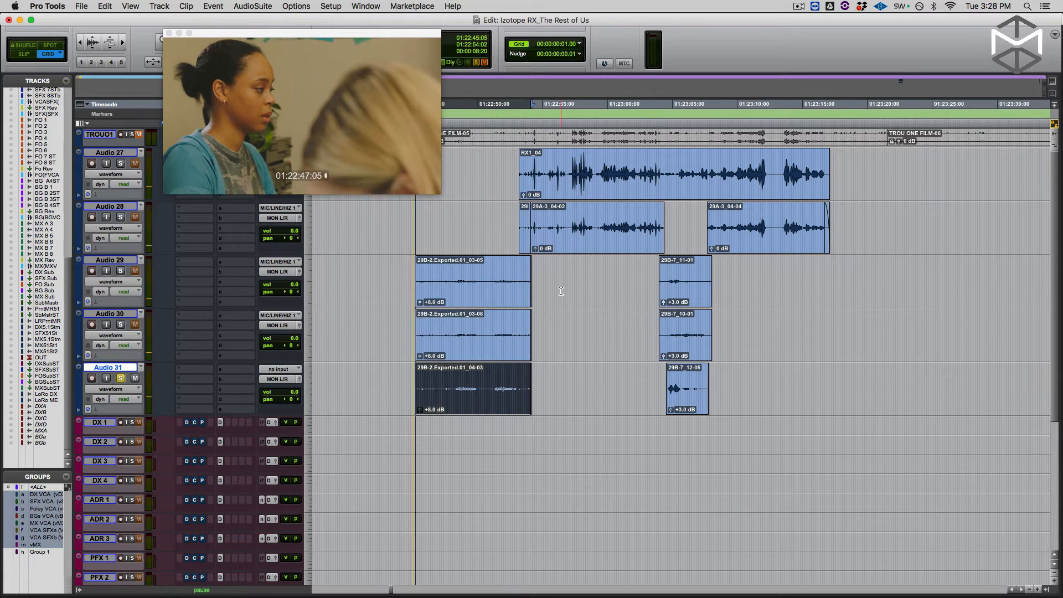
pyautogui.press('space')
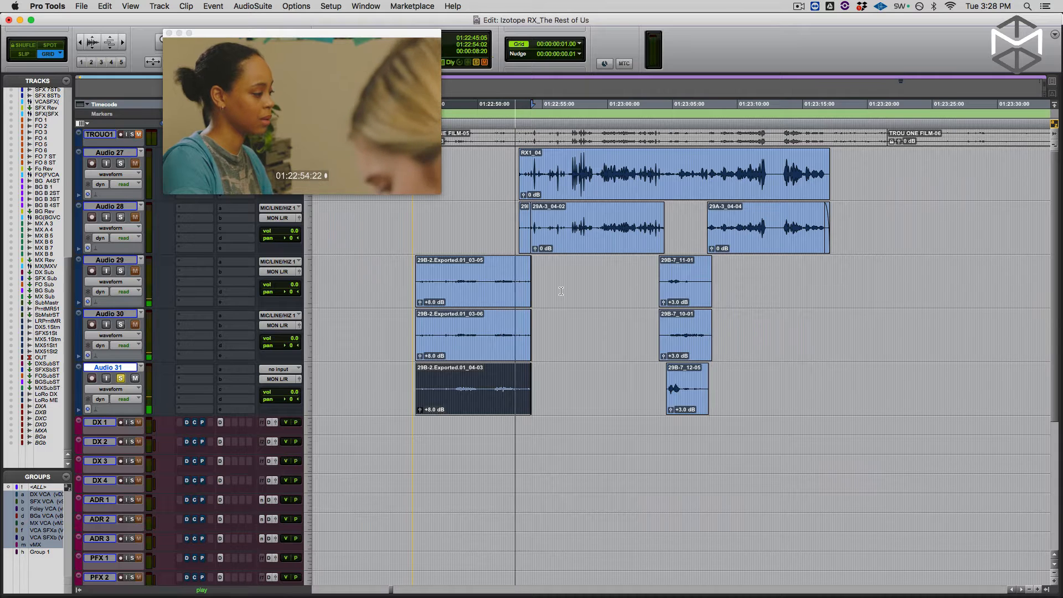
# - Select 01:22:47:23 to 01:22:50:09 in the first Audio 30 clip, play it, and move the selection down to Audio 31
pyautogui.moveTo(452, 334); pyautogui.dragTo(482, 336)
pyautogui.press('space')
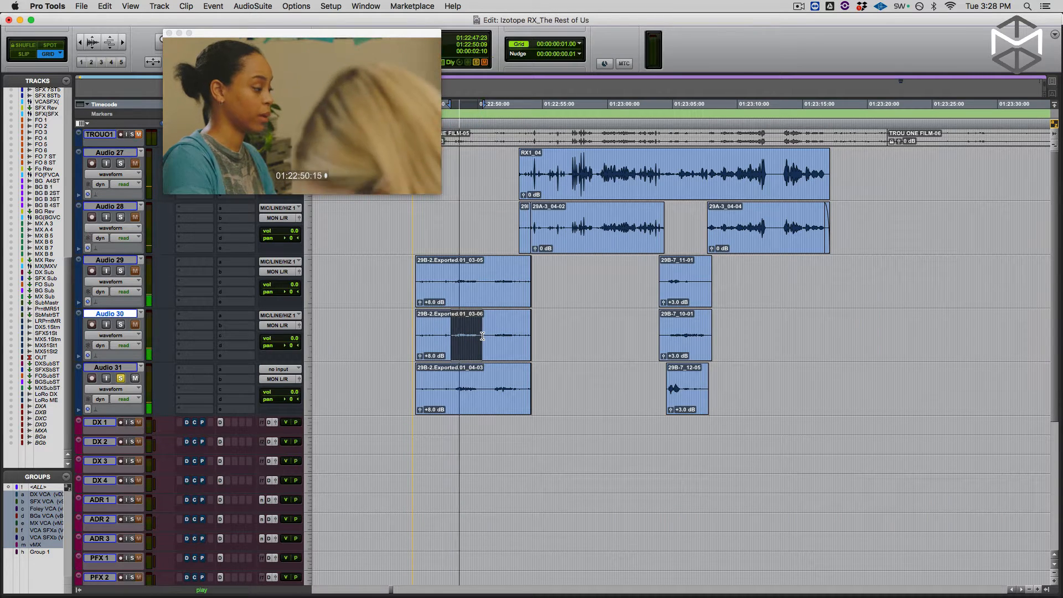
pyautogui.press(';')
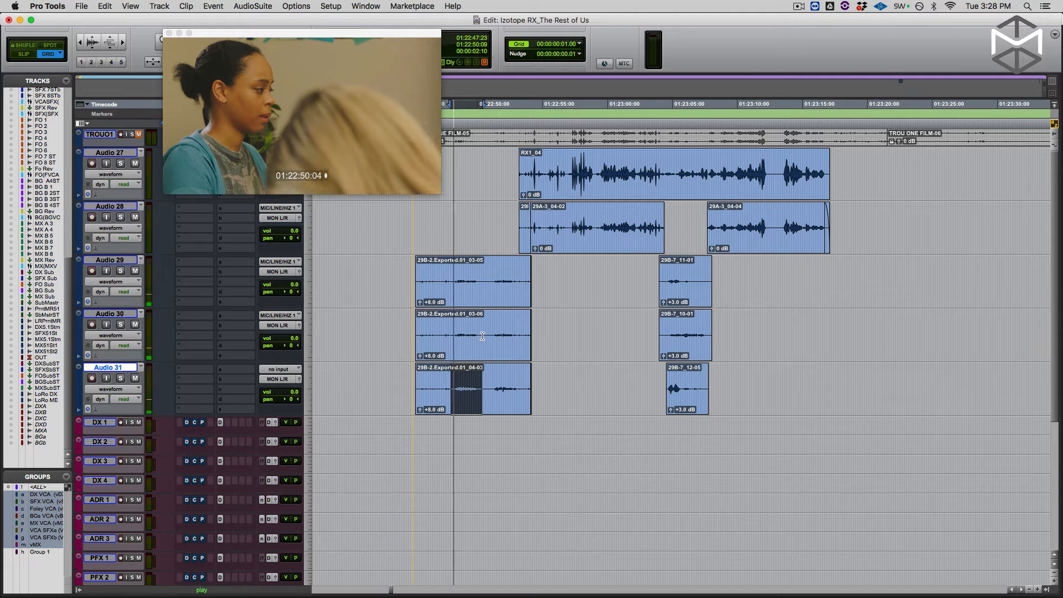
# - Compare the selected phrase on Audio 30, Audio 29 and Audio 31 by moving the selection and solo between them, ending on Audio 30
pyautogui.press('p')
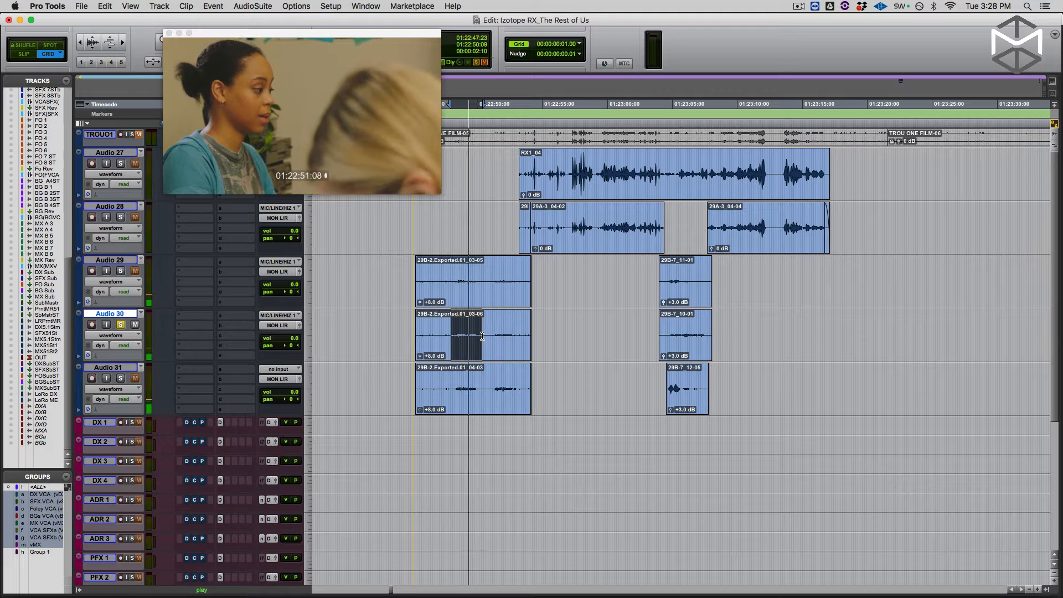
pyautogui.press('p')
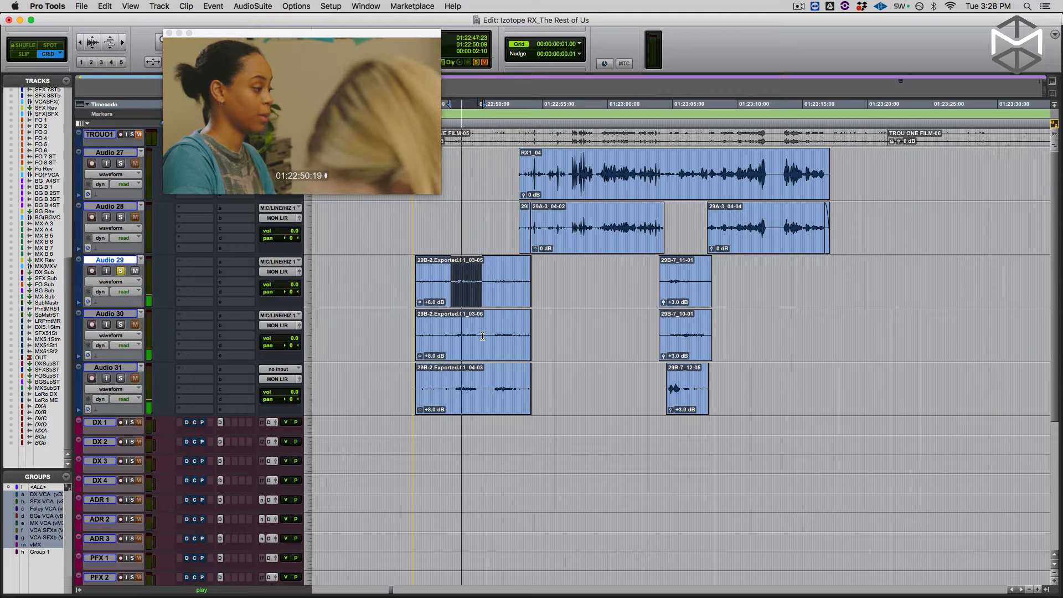
pyautogui.press(';')
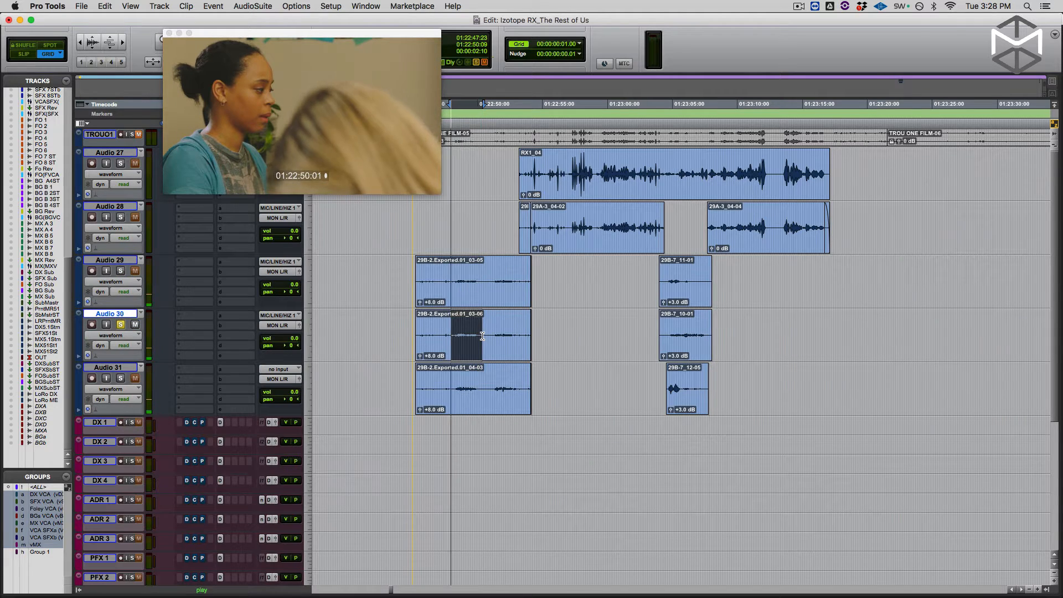
pyautogui.press(';')
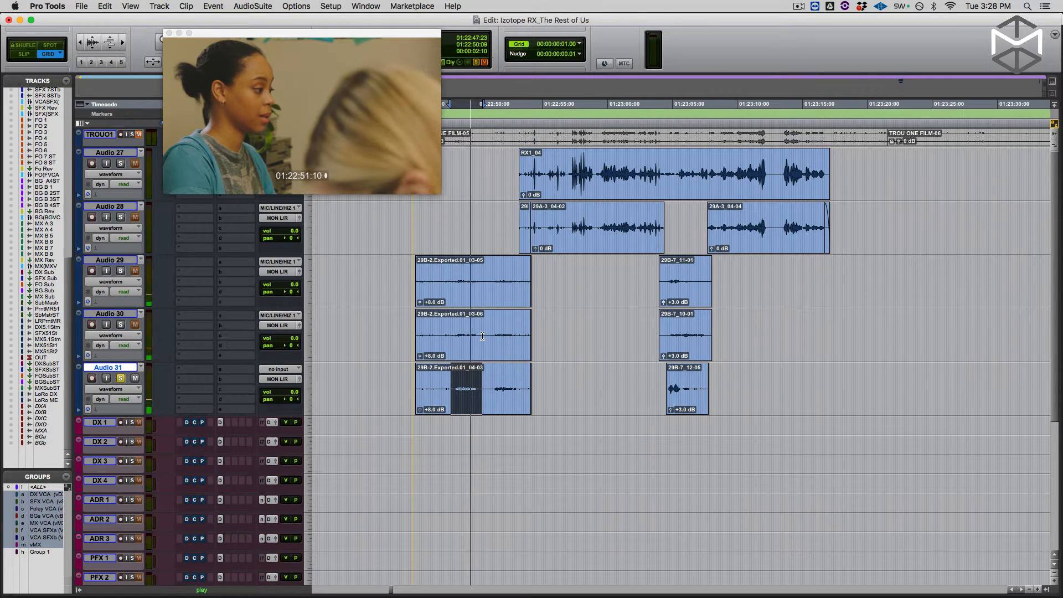
pyautogui.press('p')
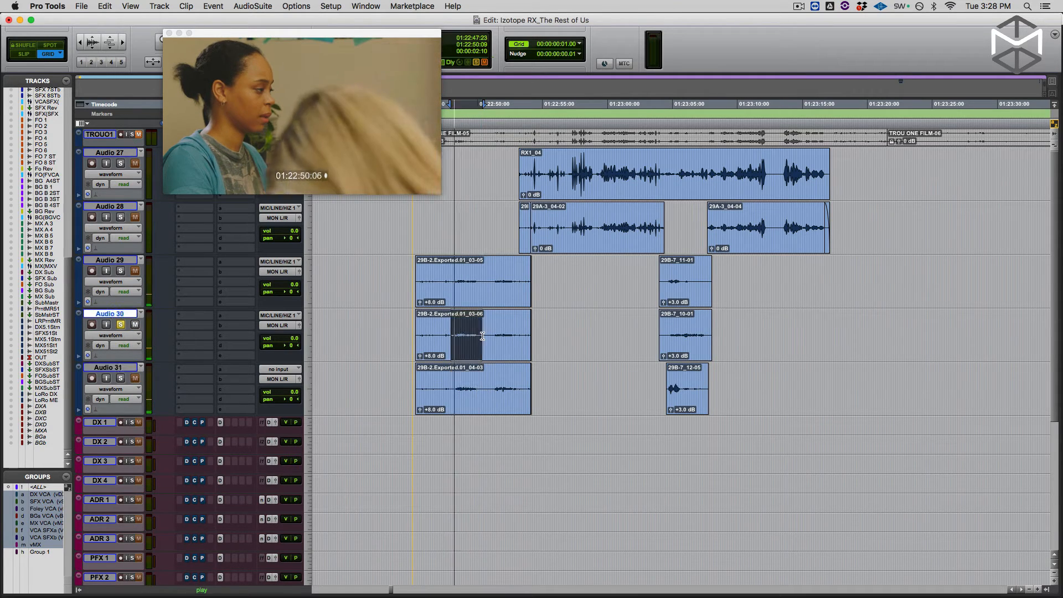
pyautogui.press('space')
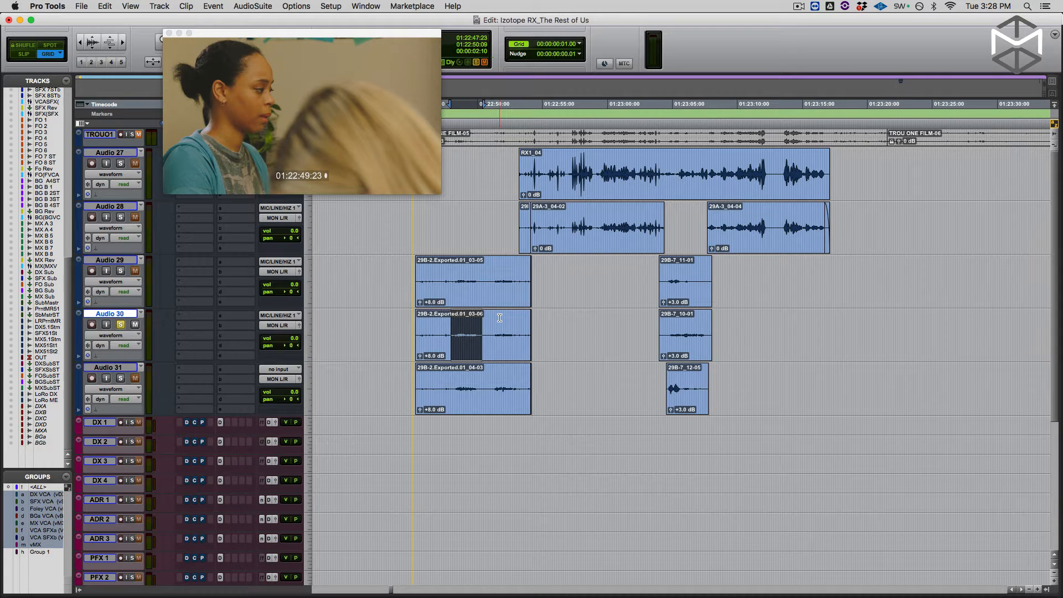
# - Cut the selected phrase from Audio 30 and paste it onto DX 1 at the same timeline position
pyautogui.press('x')
pyautogui.press(';')
pyautogui.press(';')
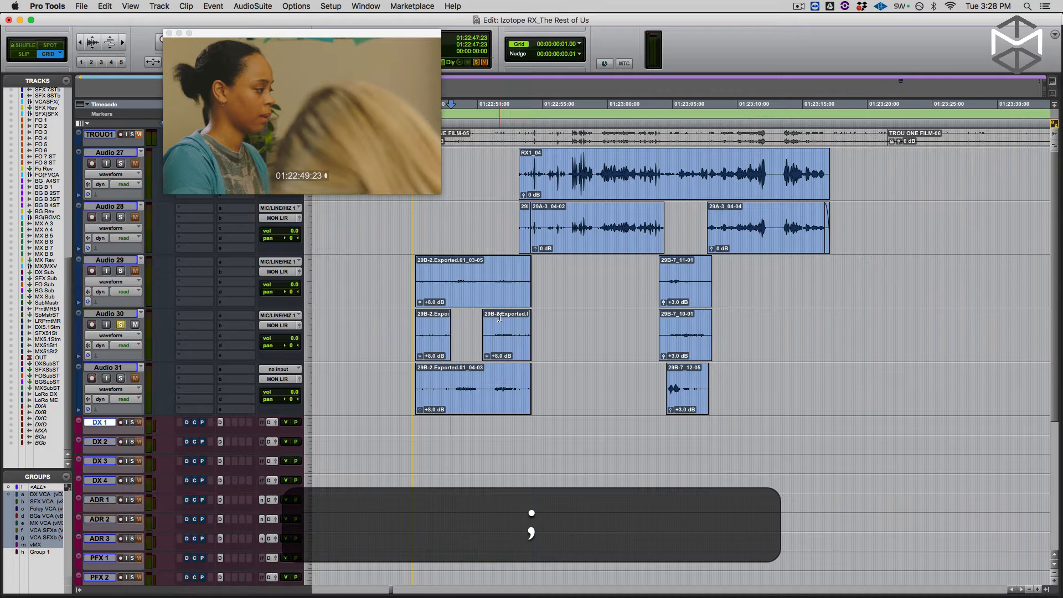
pyautogui.press('v')
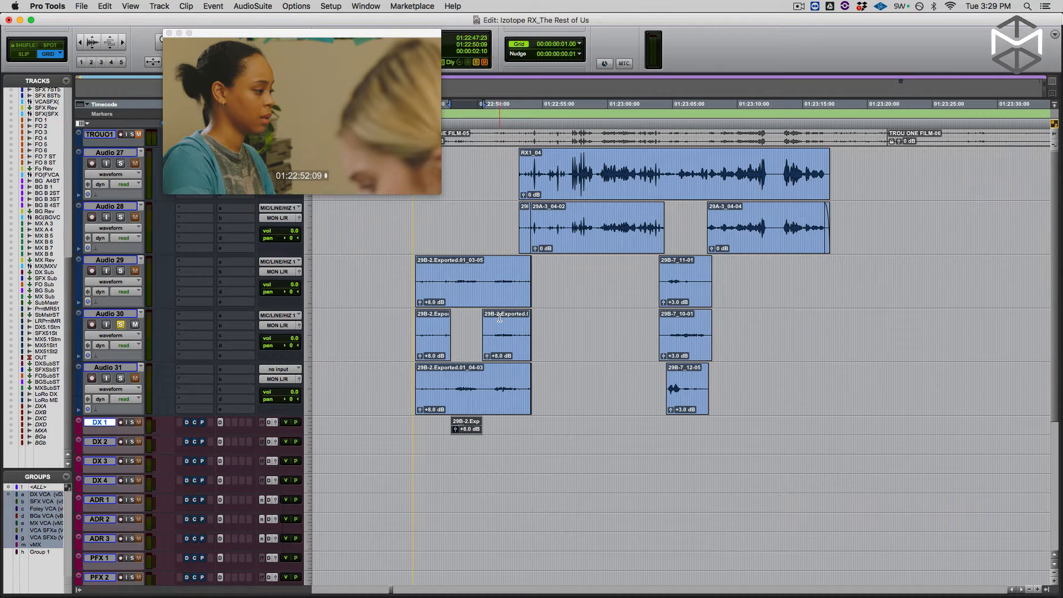
# - Increase the DX 1 track height and undo the paste and cut of the Audio 30 phrase
pyautogui.hotkey('ctrl', 'Up')
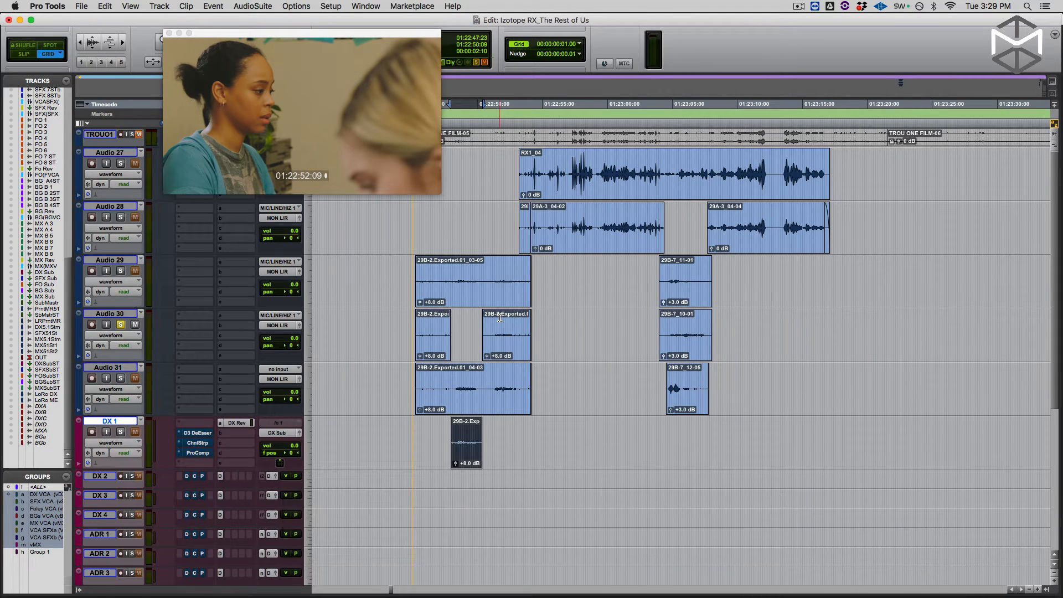
pyautogui.press('super+z')
pyautogui.press('super+z')
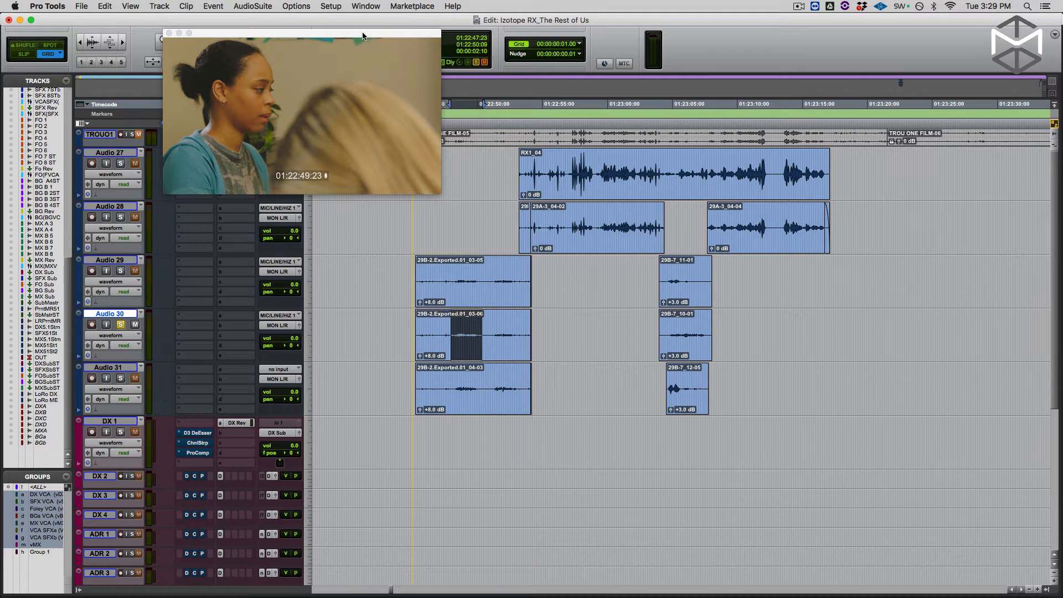
# - Move the video window clear of the edit tools and choose the Separation mode of the Grabber tool
pyautogui.moveTo(363, 36); pyautogui.dragTo(708, 39)
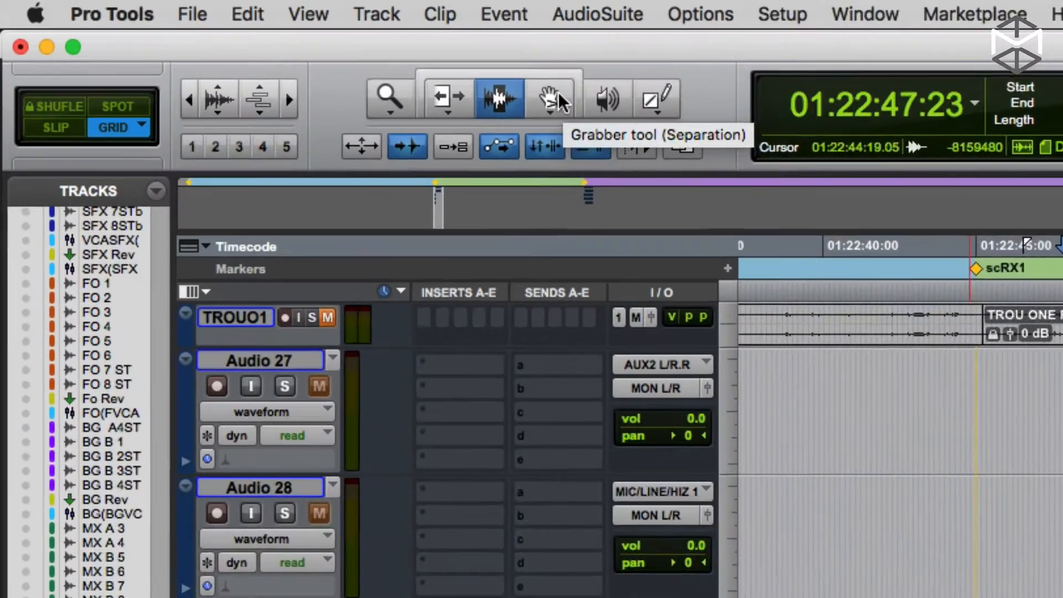
pyautogui.click(233, 43)
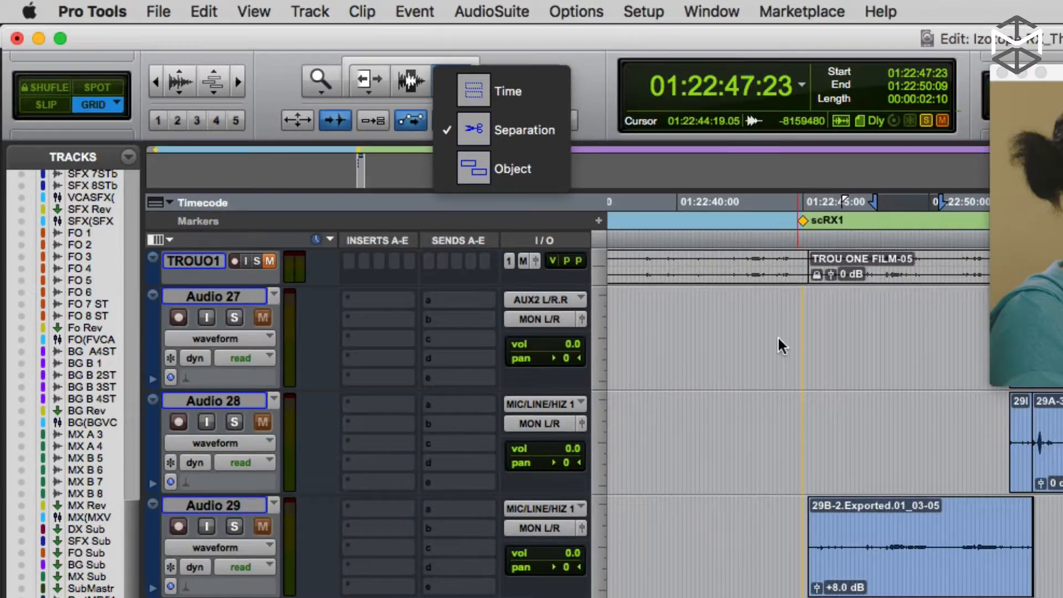
pyautogui.click(1029, 471)
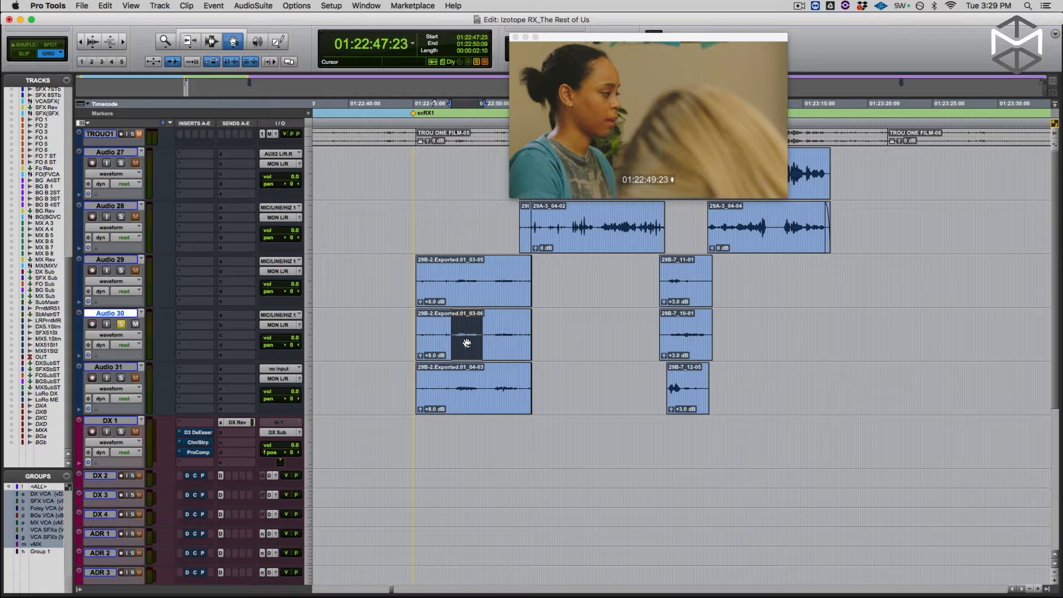
# - Separate the selected phrase from the Audio 30 clip and move it vertically onto DX 1, keeping its timeline position
pyautogui.moveTo(467, 343); pyautogui.dragTo(468, 427)
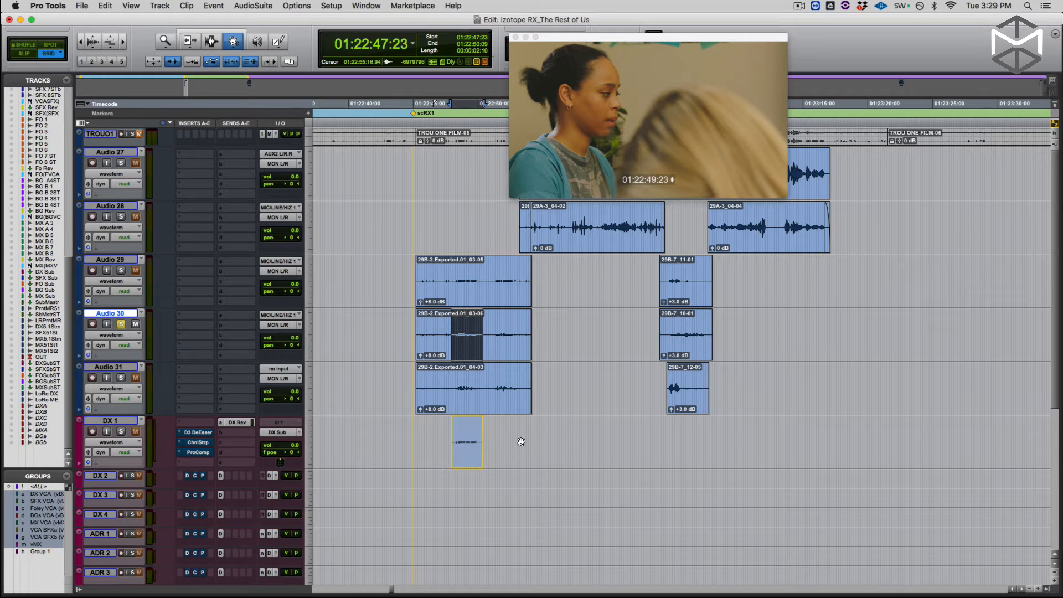
pyautogui.moveTo(460, 434); pyautogui.dragTo(468, 328)
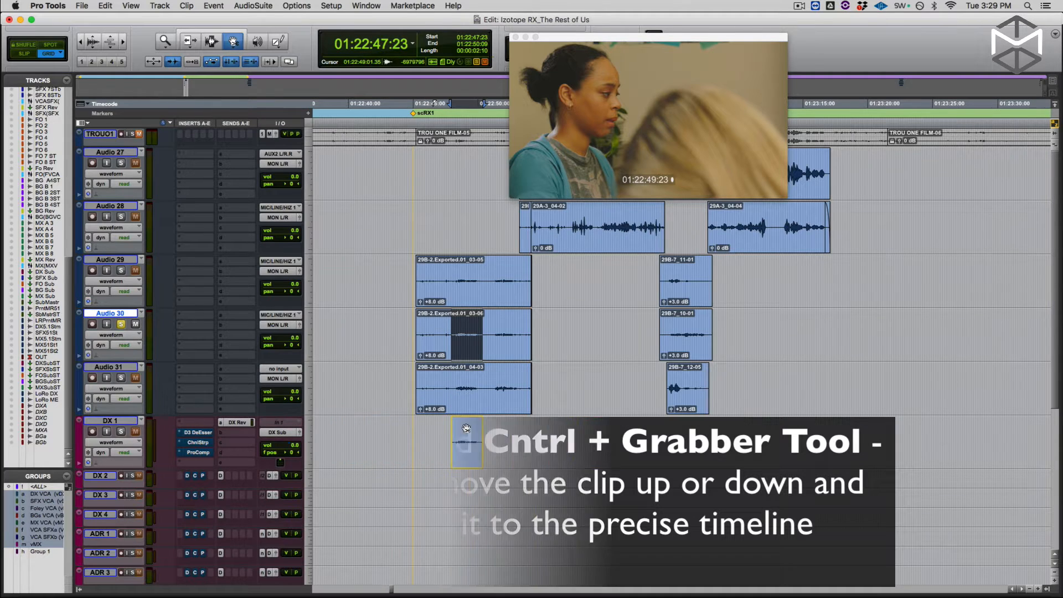
pyautogui.moveTo(466, 428); pyautogui.dragTo(466, 428)
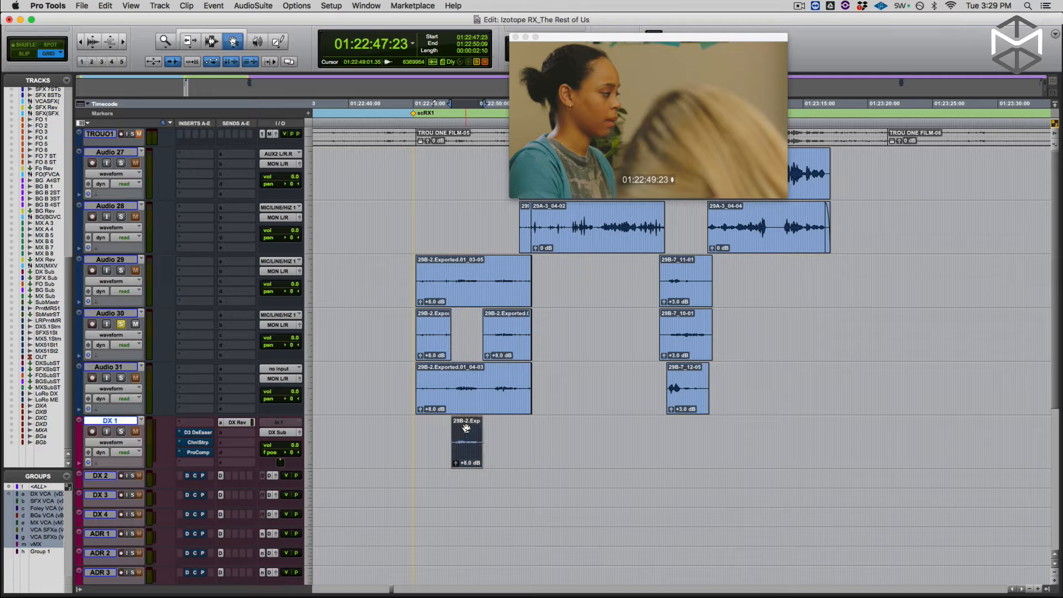
# - With the Selector tool, place the cursor at 01:22:51:03 on Audio 30 and enlarge the waveform height and timeline zoom
pyautogui.press('F7')
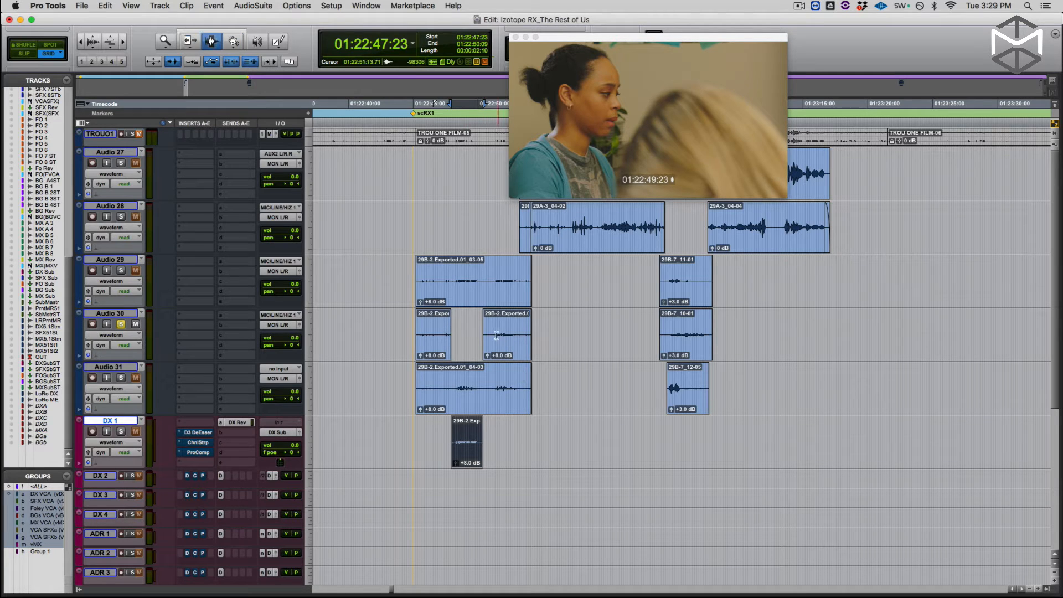
pyautogui.click(490, 334)
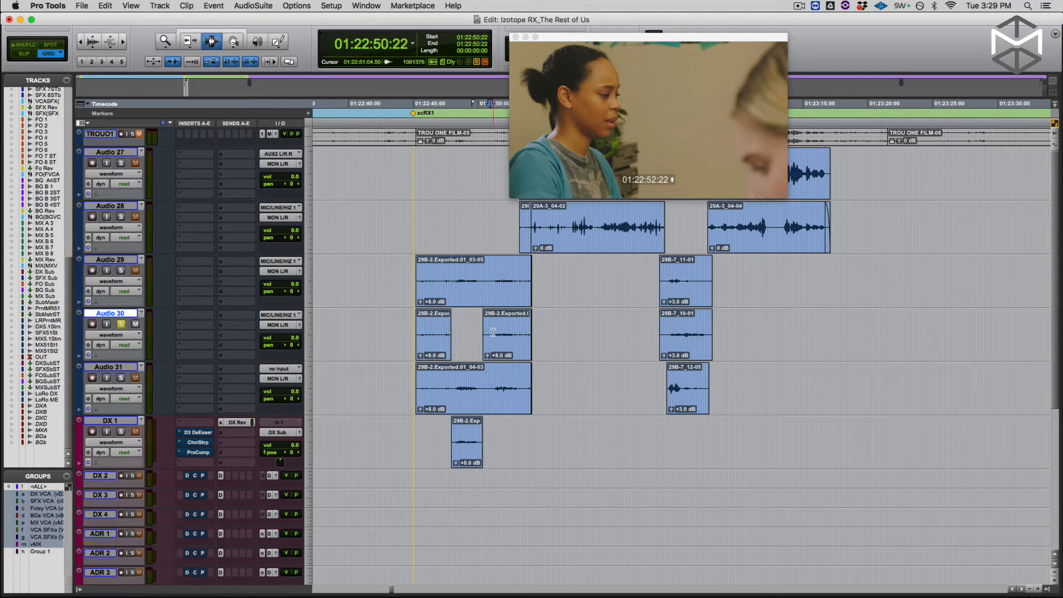
pyautogui.click(493, 332)
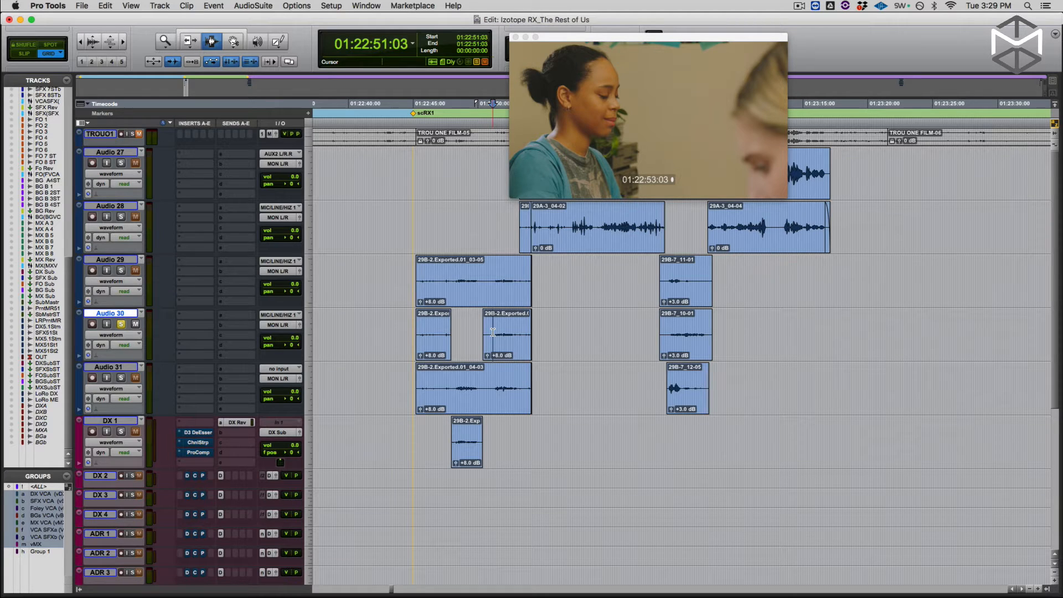
pyautogui.press('alt+super+bracketright')
pyautogui.press('alt+super+bracketright')
pyautogui.press('alt+super+bracketright')
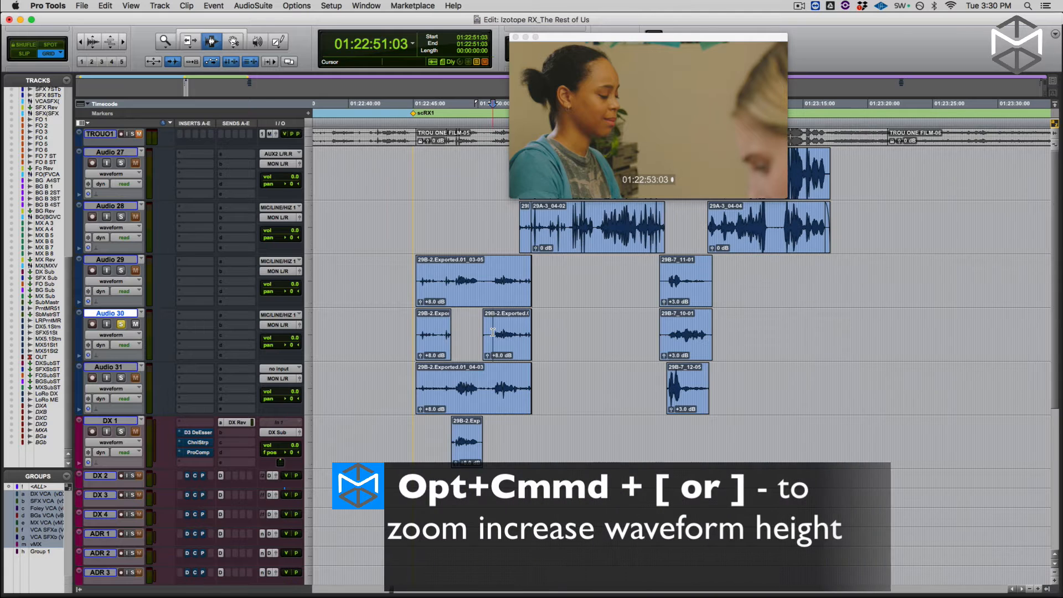
pyautogui.press('super+bracketright')
pyautogui.press('super+bracketright')
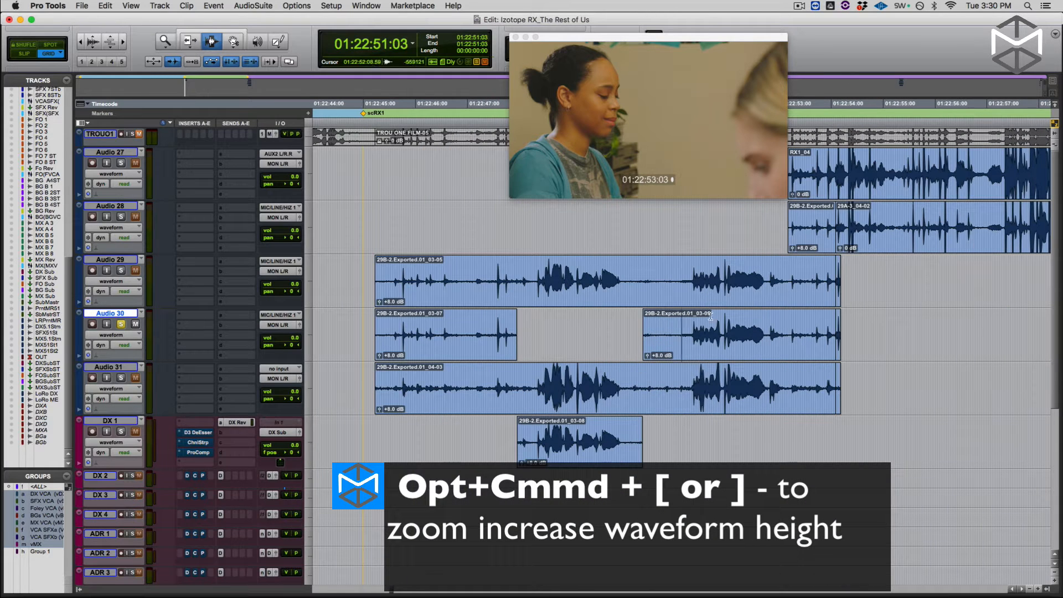
# - Select the second phrase on Audio 30, play it, and tighten the selection to 01:22:51:01 through 01:22:53:07
pyautogui.moveTo(674, 332); pyautogui.dragTo(794, 333)
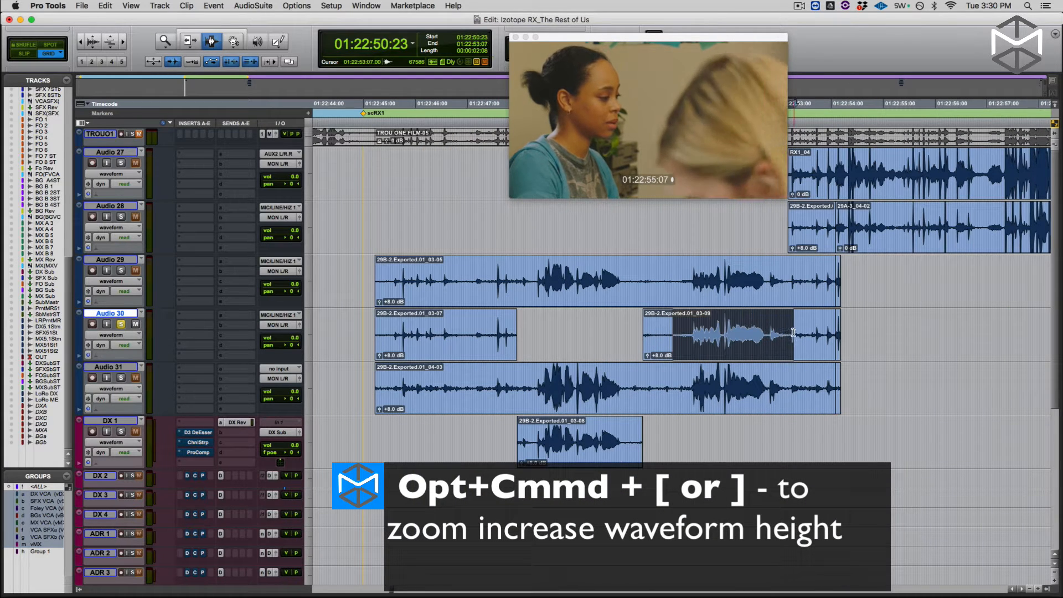
pyautogui.press('space')
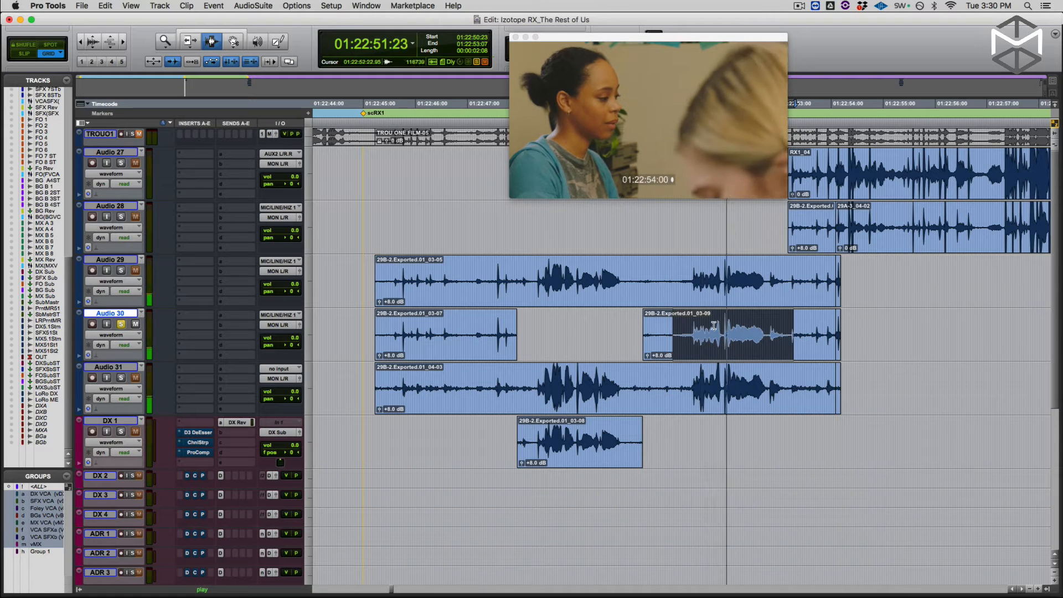
pyautogui.keyDown('shift'); pyautogui.click(678, 328); pyautogui.keyUp('shift')
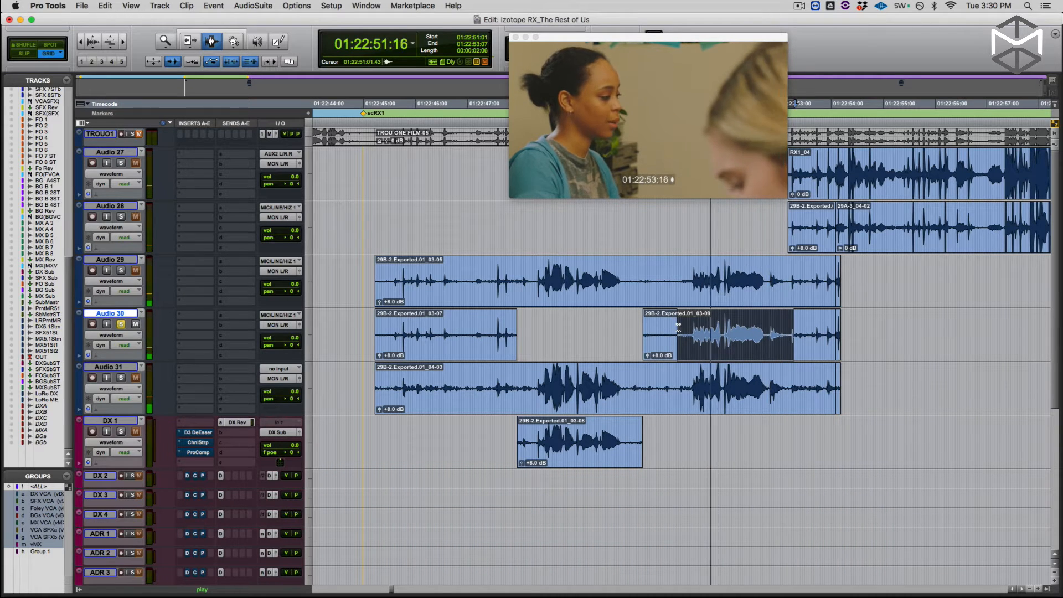
# - Audition the second phrase on Audio 29, Audio 30 and Audio 31 by moving the selection and solo, ending on Audio 31
pyautogui.press('p')
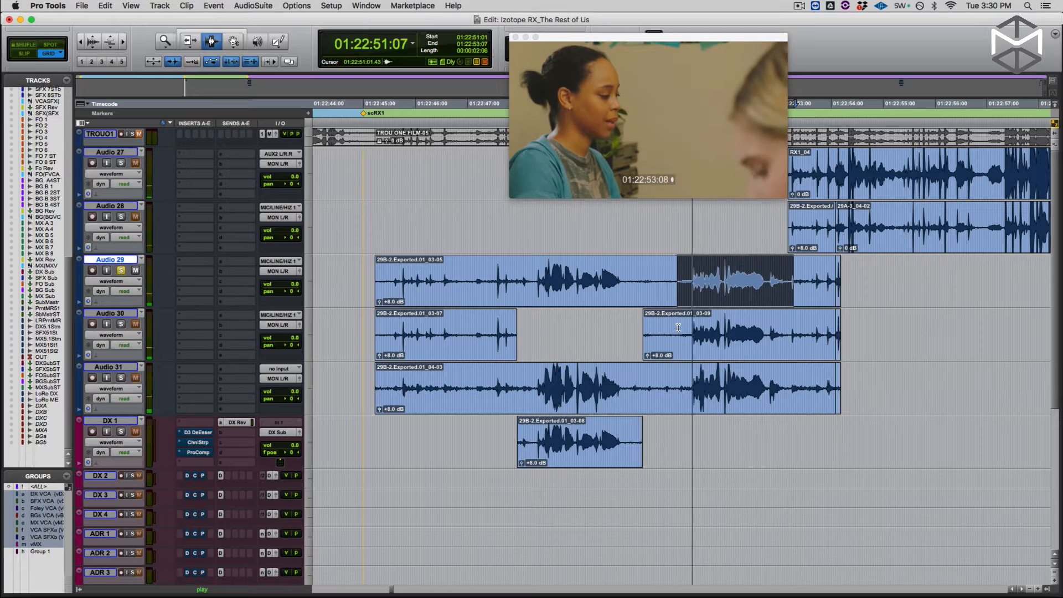
pyautogui.press(';')
pyautogui.press(';')
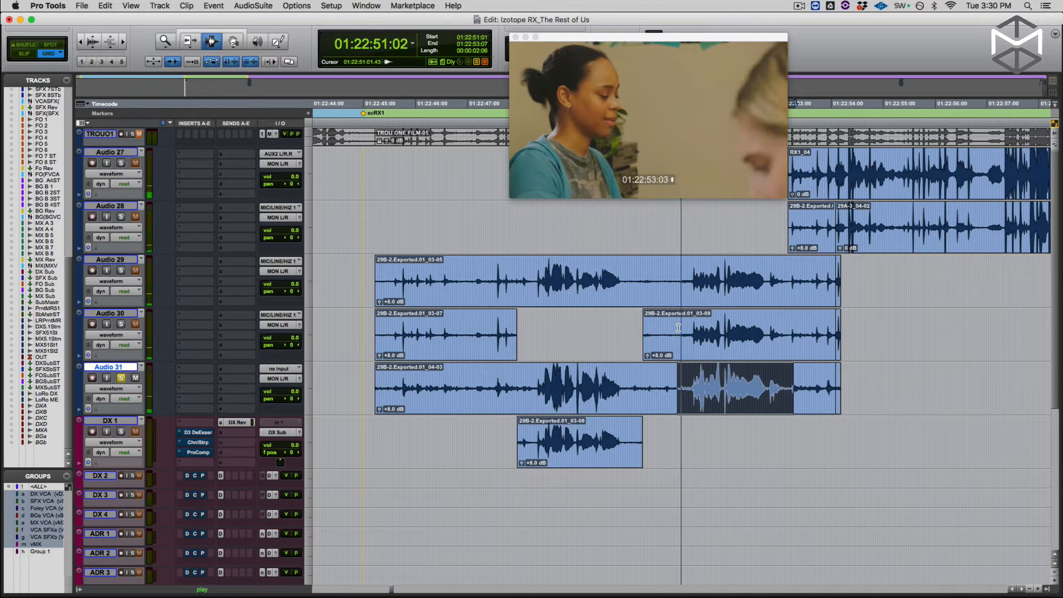
pyautogui.press('p')
pyautogui.press(';')
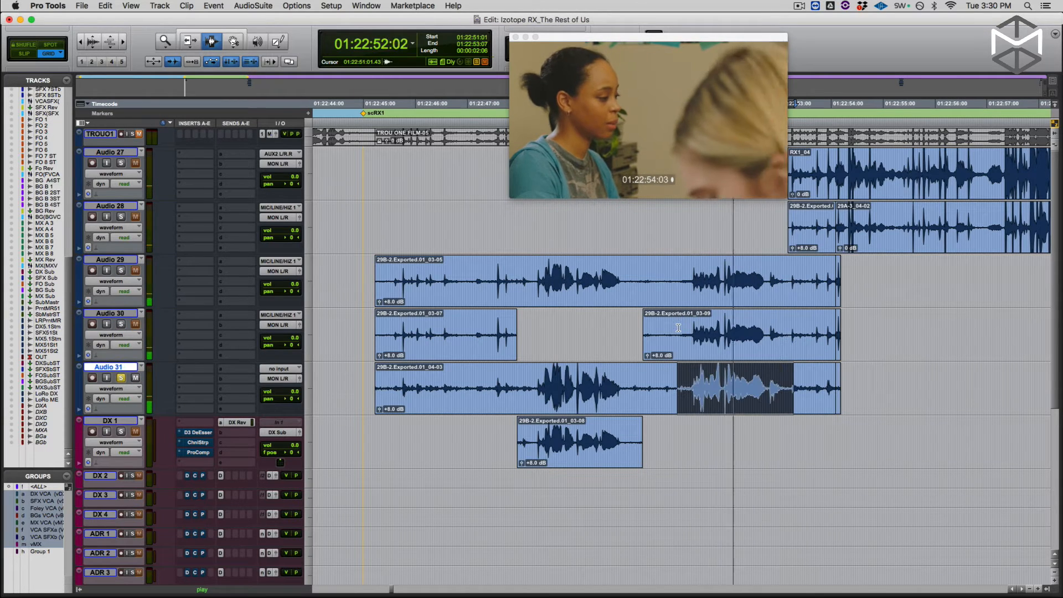
# - Cut the second phrase from Audio 31 and paste it onto DX 1 at the same timeline position
pyautogui.press('super+x')
pyautogui.press(';')
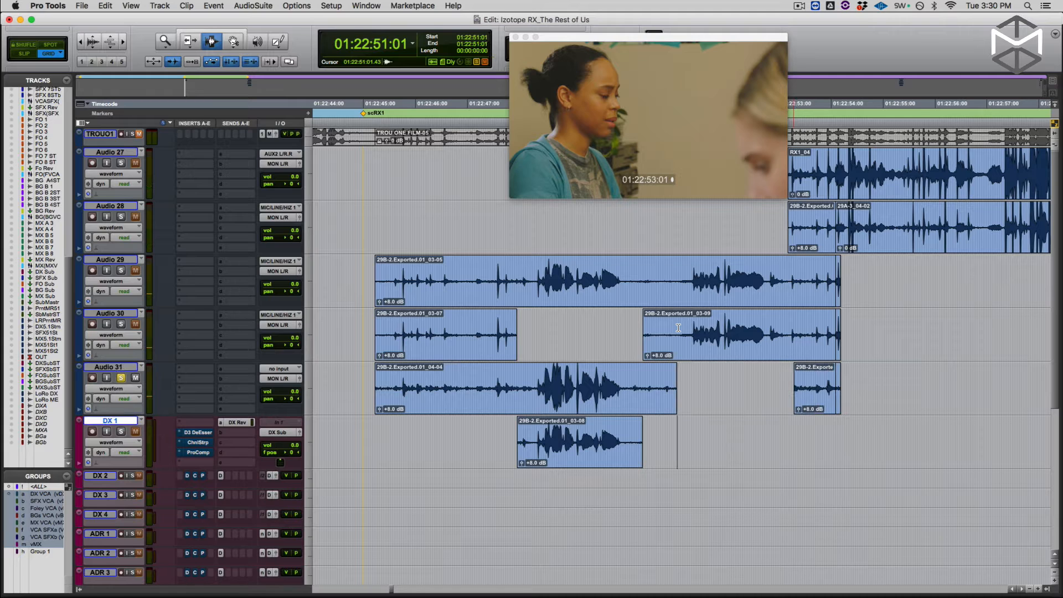
pyautogui.press('super+v')
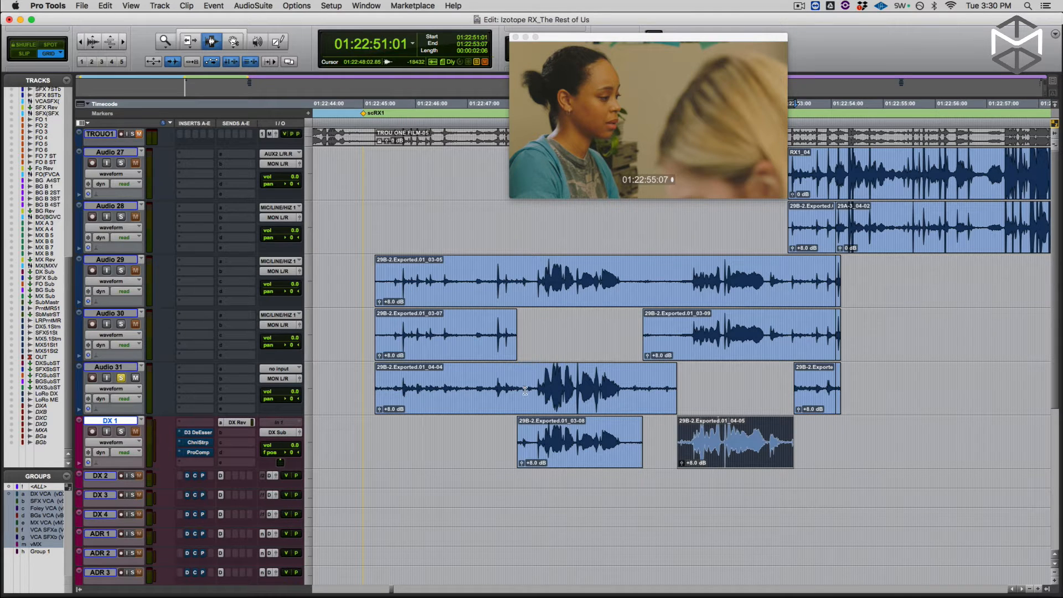
# - Select the first phrase on Audio 31 from about 01:22:48:03, play it, and move the selection and solo down to DX 1
pyautogui.moveTo(526, 391); pyautogui.dragTo(628, 390)
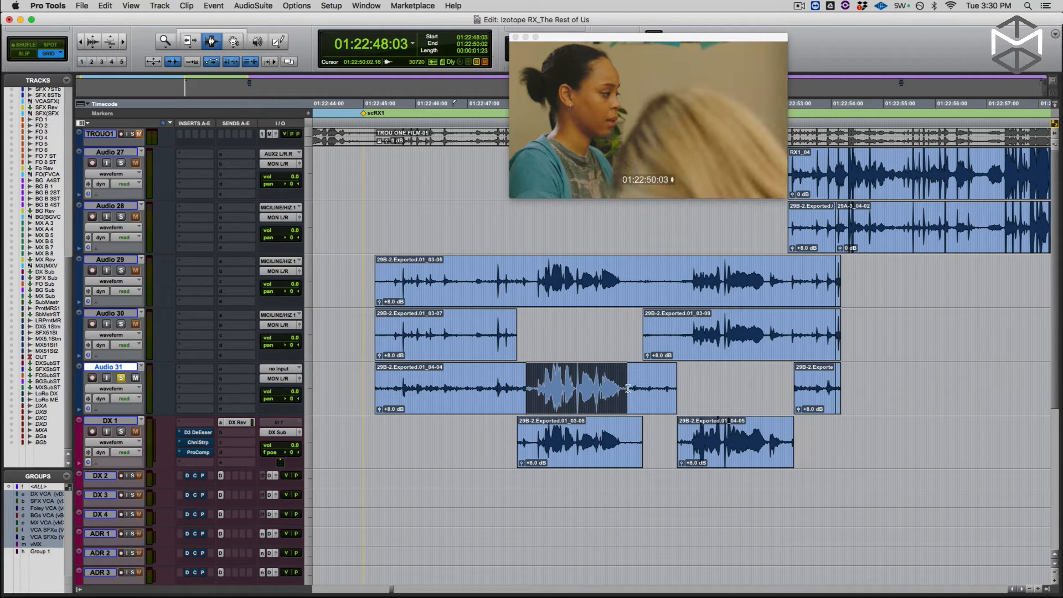
pyautogui.press('space')
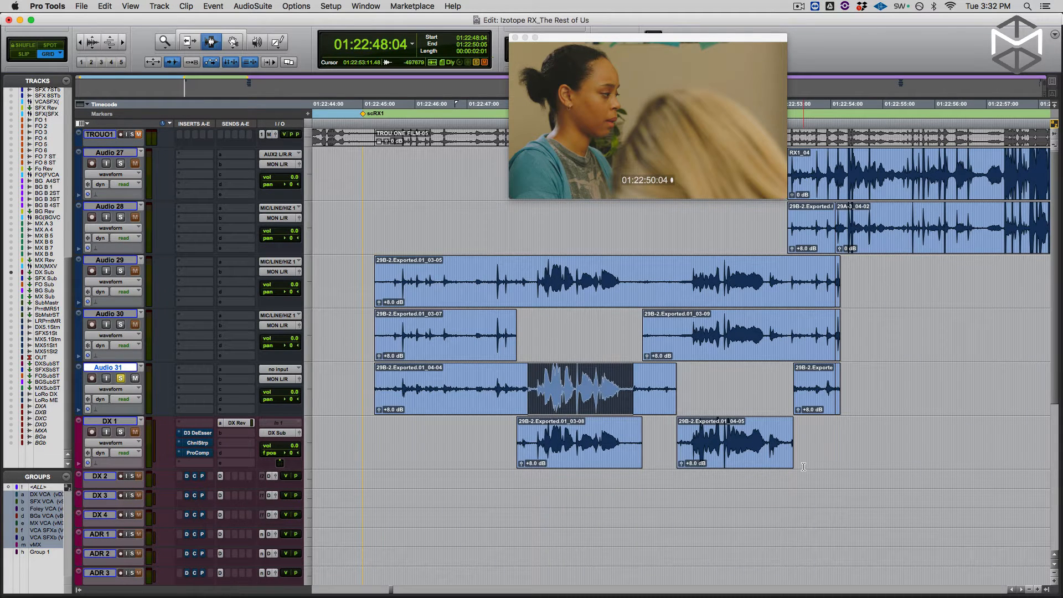
pyautogui.press(';')
pyautogui.hotkey('shift', 's')
pyautogui.press('space')
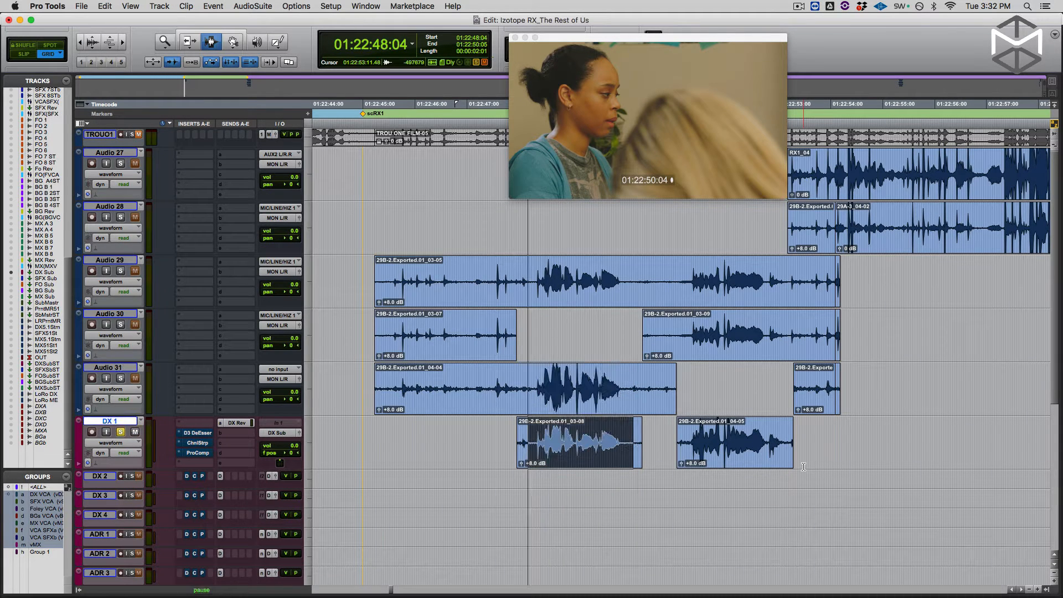
# - Compare the first phrase on Audio 31 with the DX 1 version by moving the selection and solo up and back down during playback
pyautogui.press('p')
pyautogui.hotkey('shift', 's')
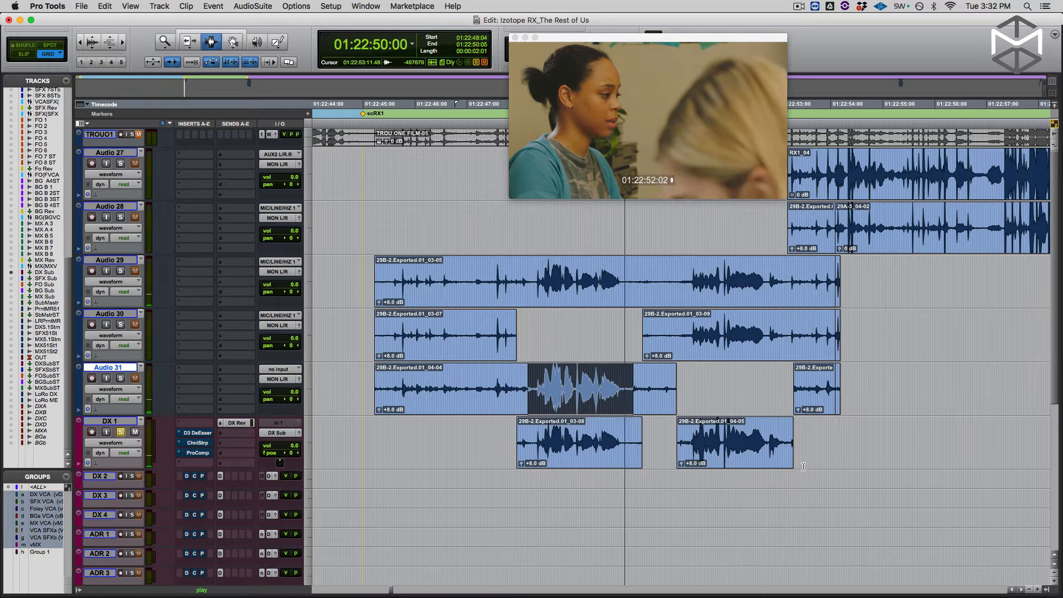
pyautogui.press('space')
pyautogui.press(';')
pyautogui.hotkey('shift', 's')
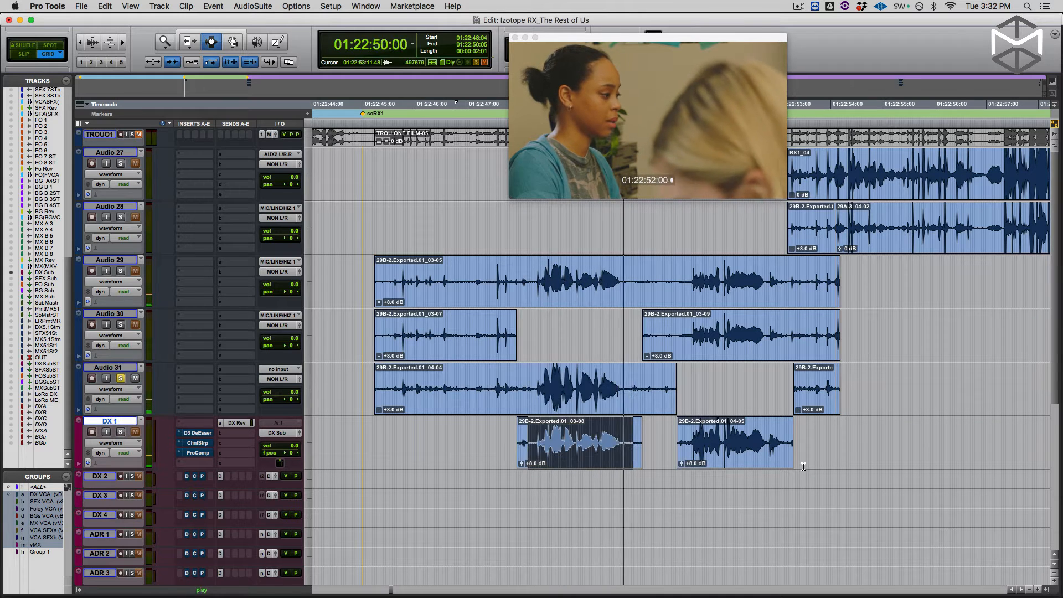
pyautogui.press('space')
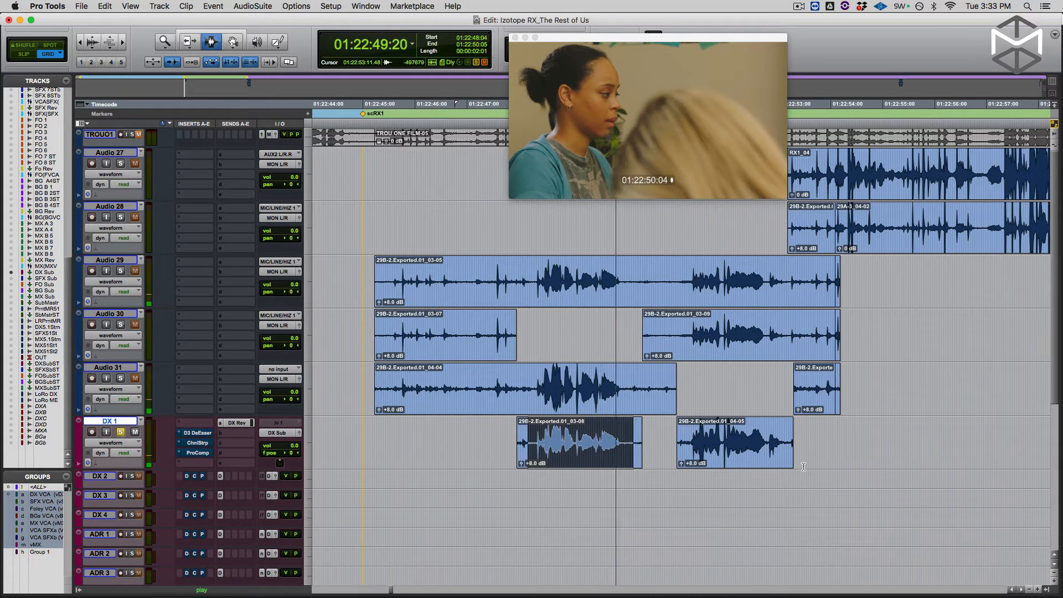
# - Replay the first phrase soloed on Audio 31, return the selection and solo to DX 1, and play it there for comparison
pyautogui.press('space')
pyautogui.press('p')
pyautogui.hotkey('shift', 's')
pyautogui.press('space')
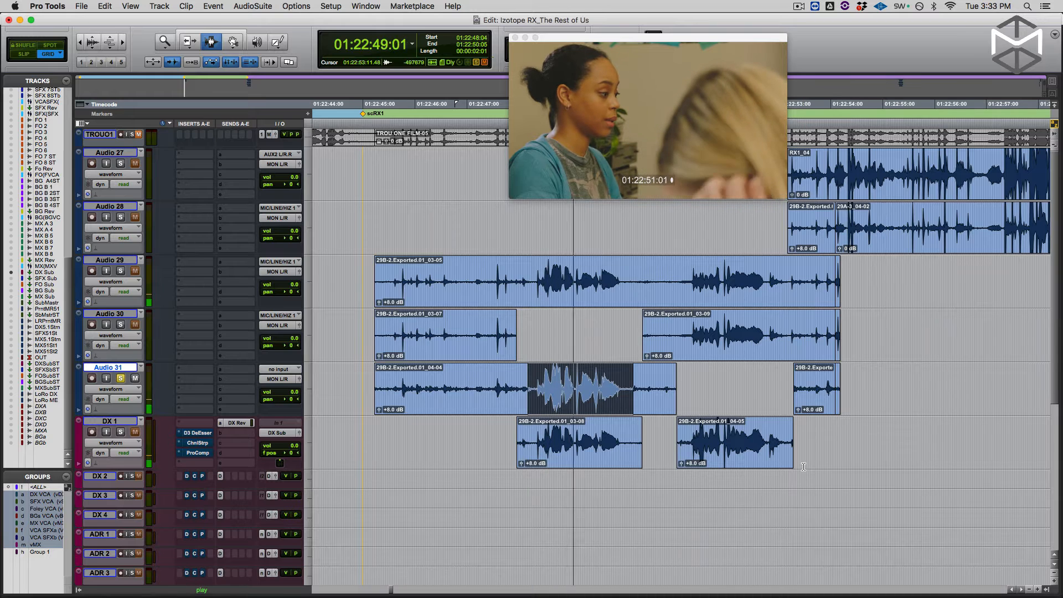
pyautogui.press(';')
pyautogui.hotkey('shift', 's')
pyautogui.press('space')
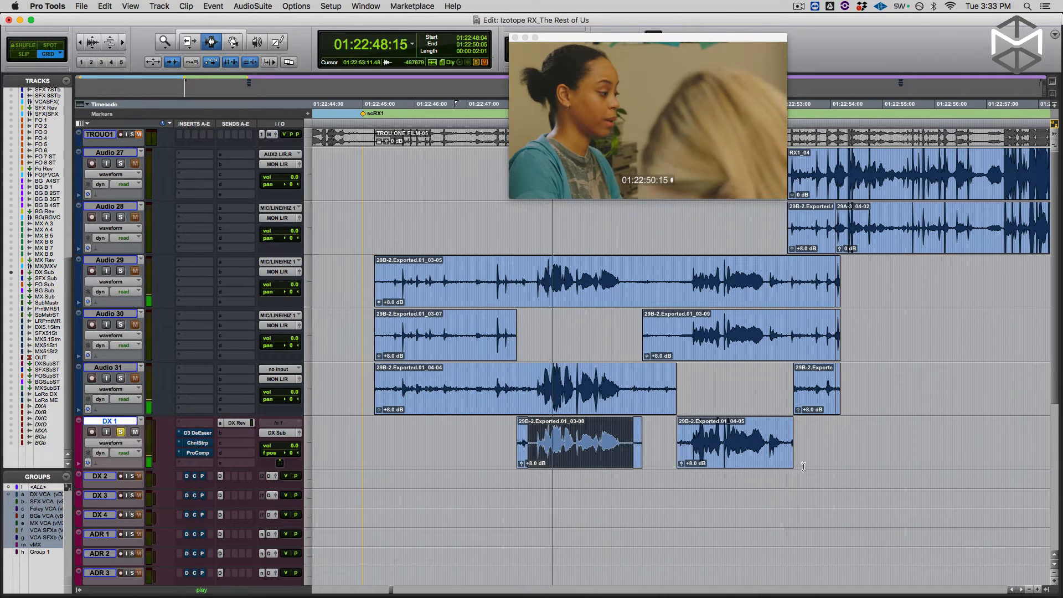
pyautogui.press('space')
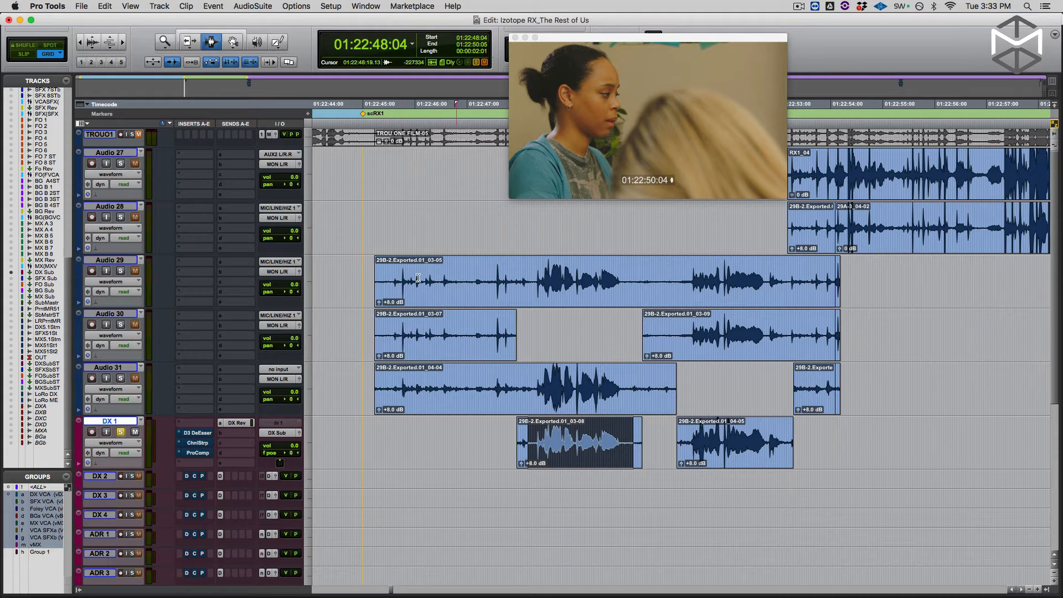
# - Select Audio 29 from 01:22:45:06 to 01:22:48:08 and audition that range soloed on Audio 29, Audio 30 and Audio 31
pyautogui.moveTo(381, 284); pyautogui.dragTo(535, 275)
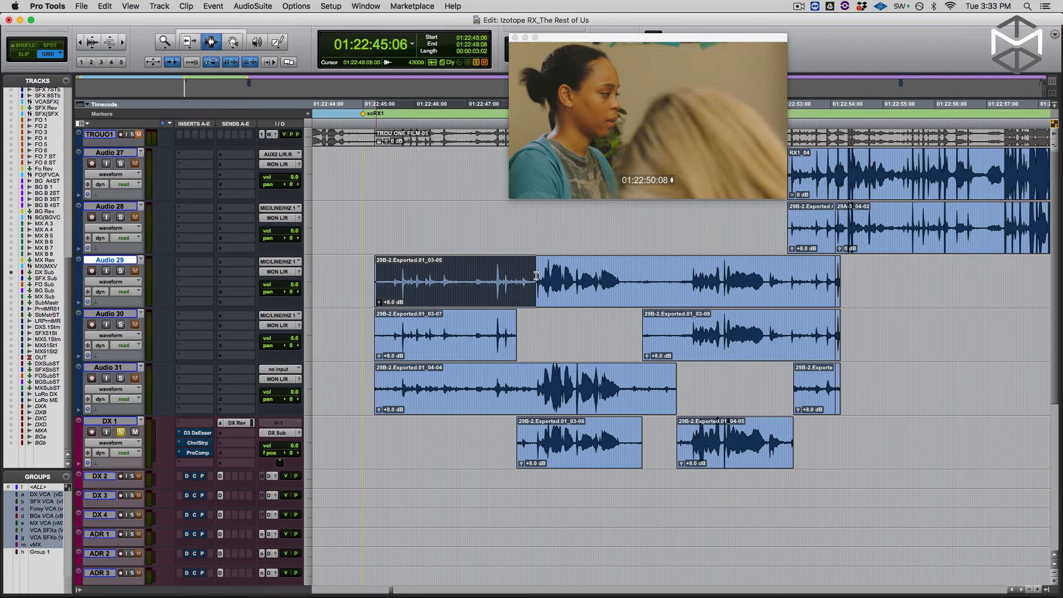
pyautogui.hotkey('shift', 's')
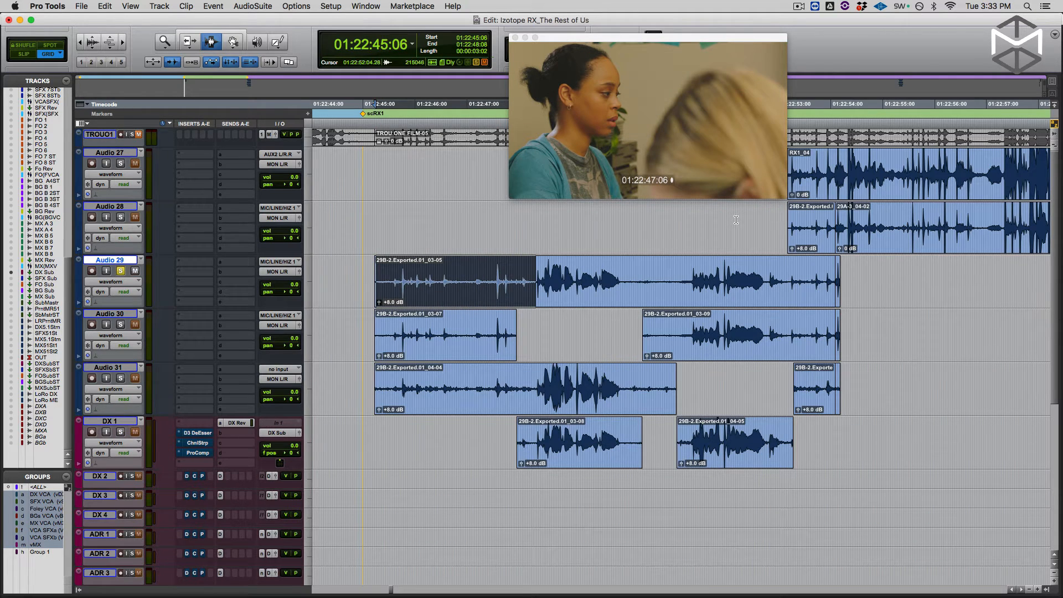
pyautogui.press('space')
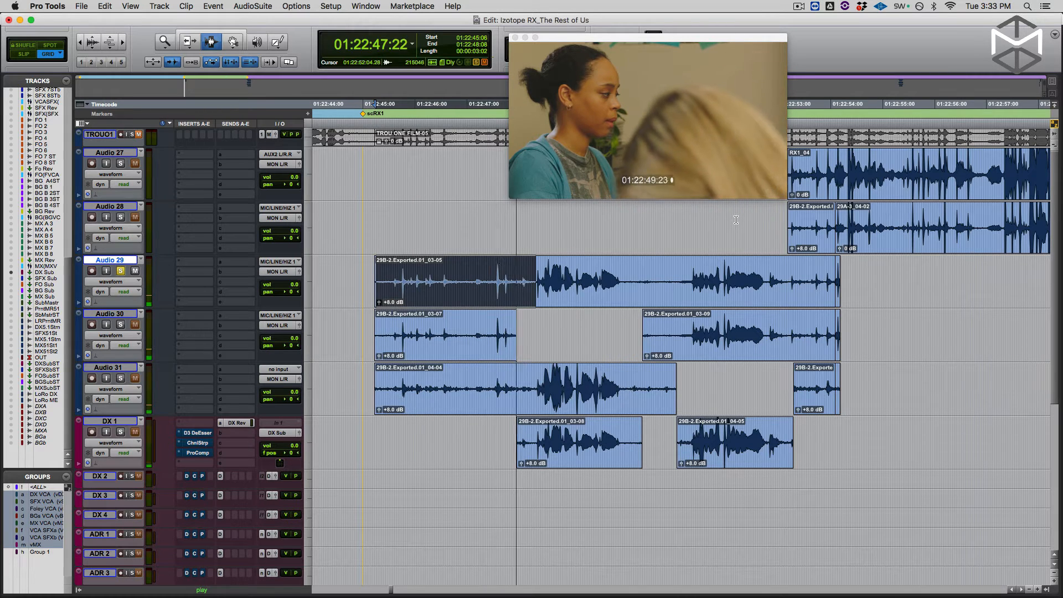
pyautogui.press(';')
pyautogui.hotkey('shift', 's')
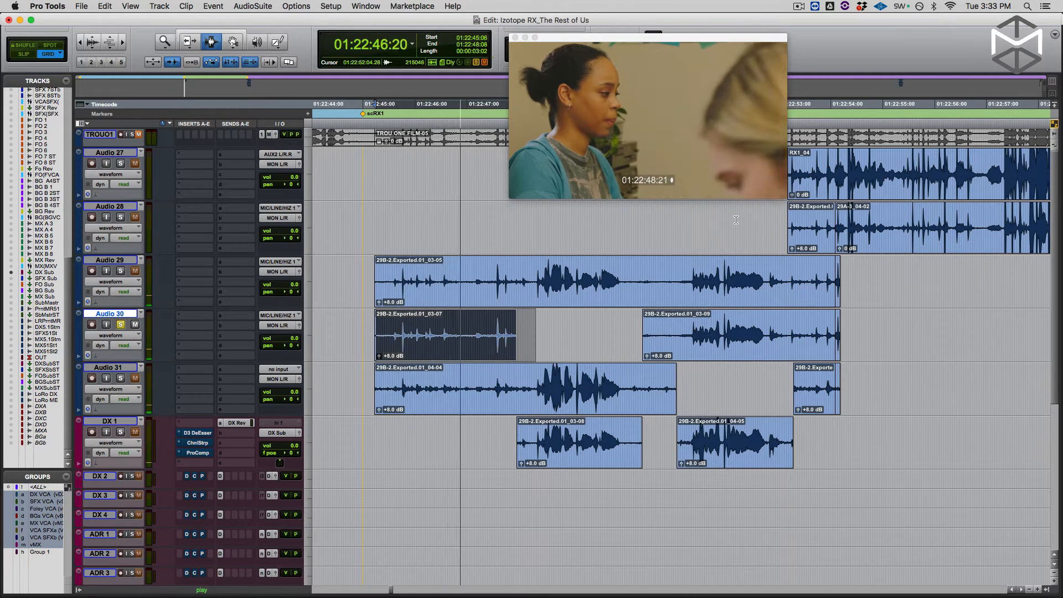
pyautogui.press(';')
pyautogui.hotkey('shift', 's')
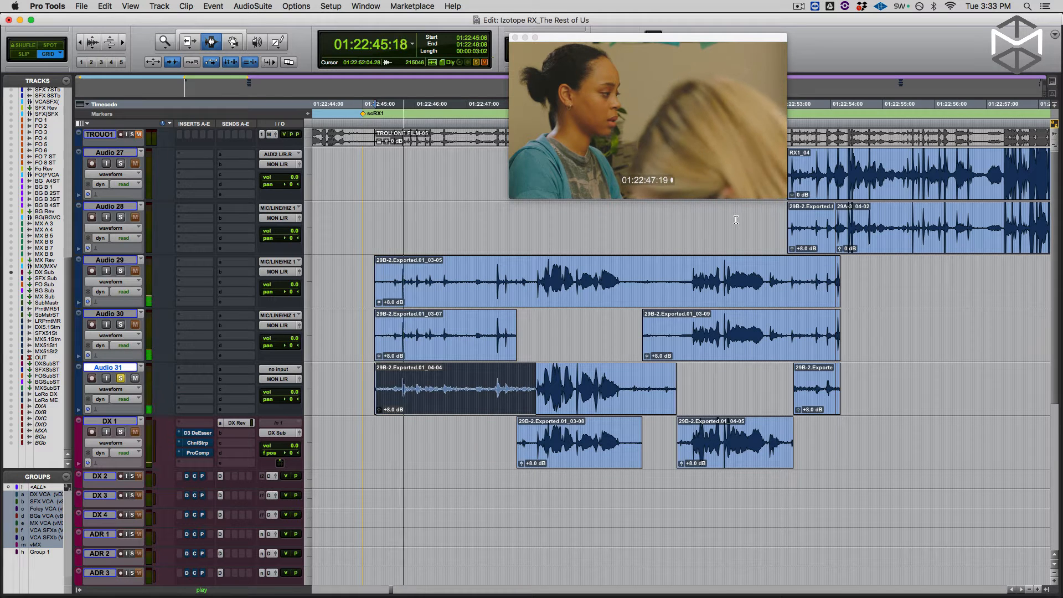
# - Return the selection and solo to Audio 29 and move the selected opening section to PFX 1 at the same timeline position
pyautogui.press('p')
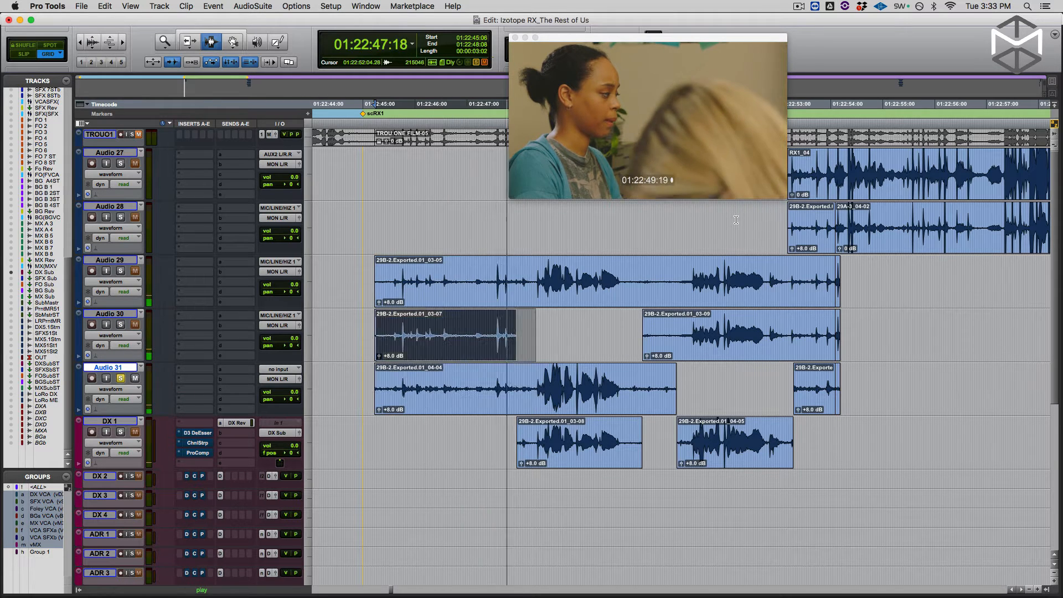
pyautogui.press('p')
pyautogui.hotkey('shift', 's')
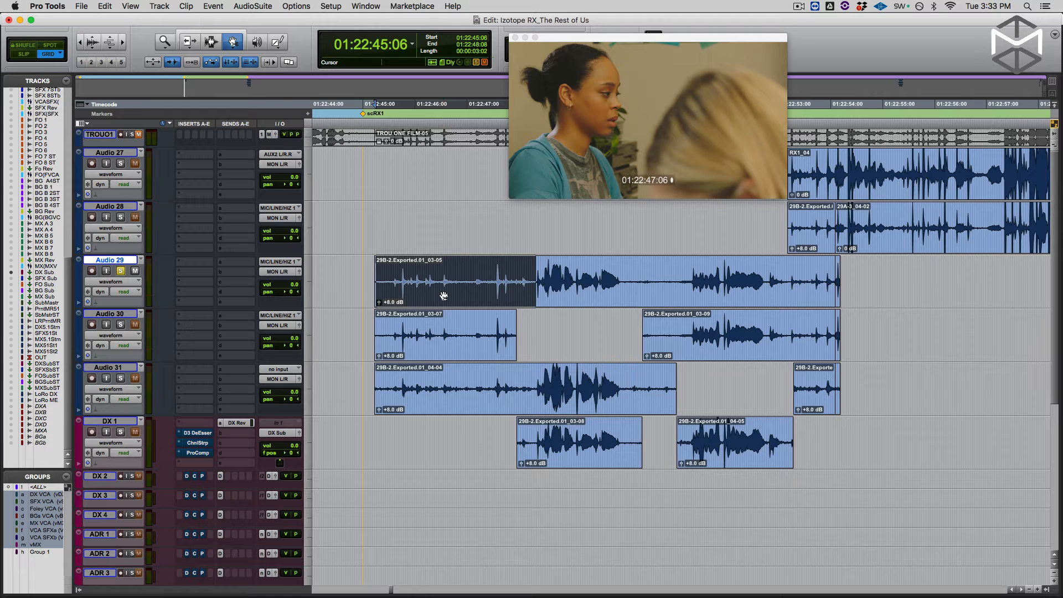
pyautogui.moveTo(442, 353); pyautogui.dragTo(445, 460)
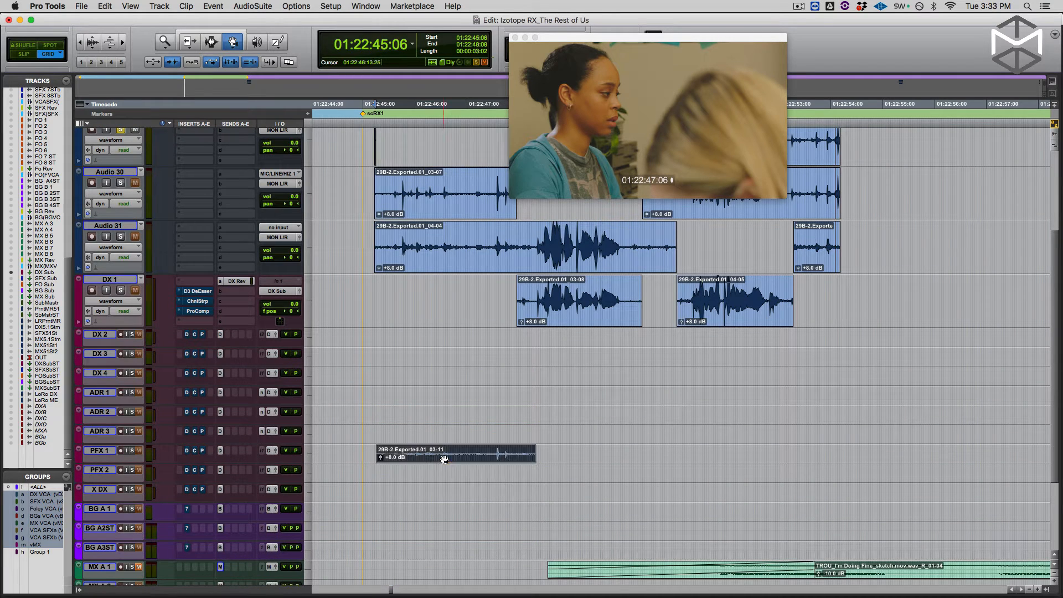
# - Extend the selection across tracks DX 1 through X DX and reduce their track height
pyautogui.click(113, 281)
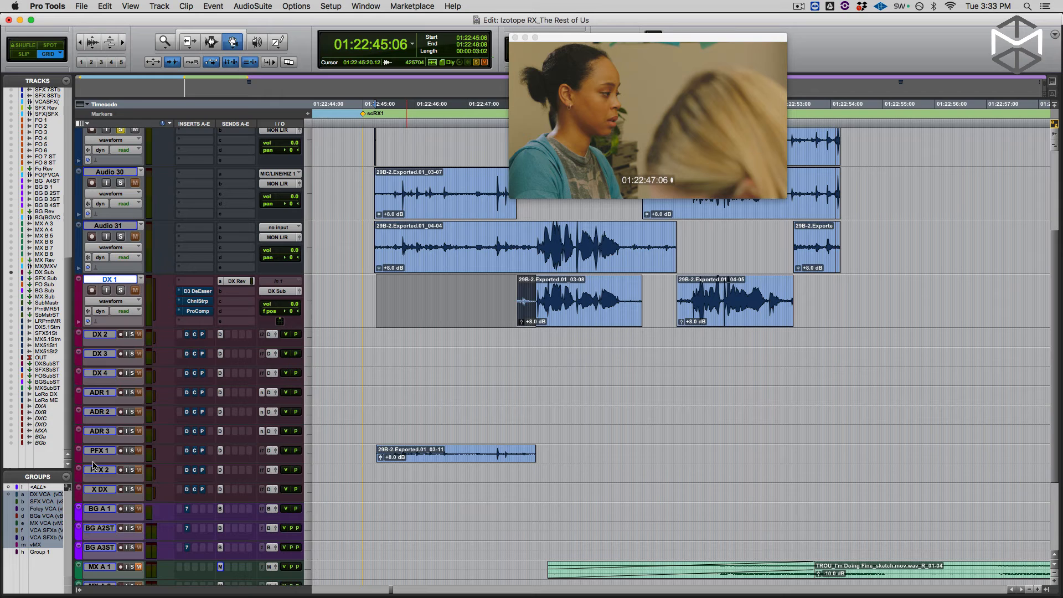
pyautogui.keyDown('shift'); pyautogui.click(104, 491); pyautogui.keyUp('shift')
pyautogui.hotkey('ctrl', 'Down')
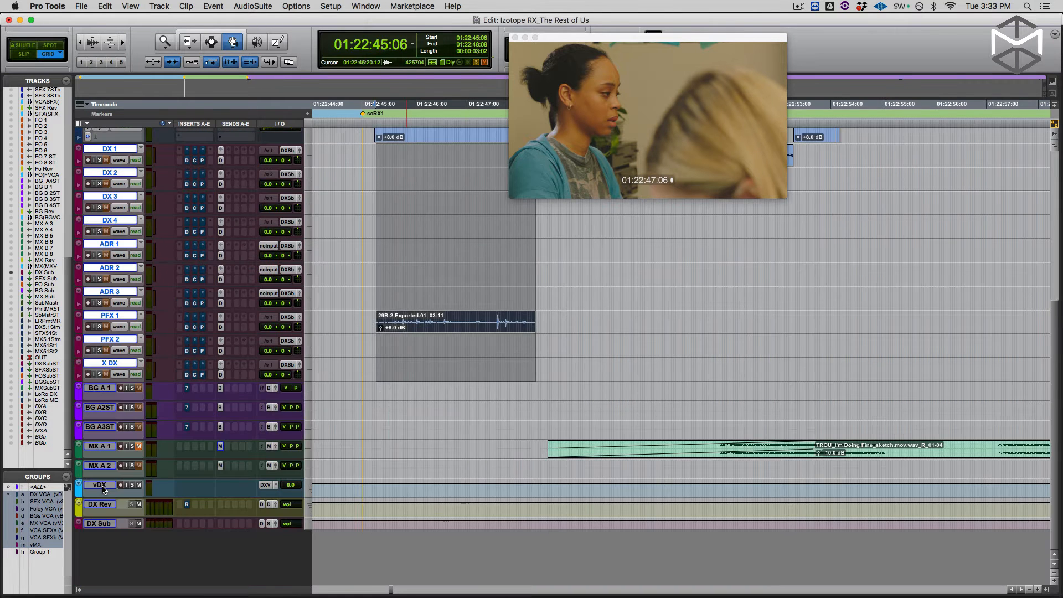
# - Move the Audio 29 sections that fall in the gaps around the two DX 1 phrases down to PFX 1, keeping their timing
pyautogui.scroll(5, 372, 442)
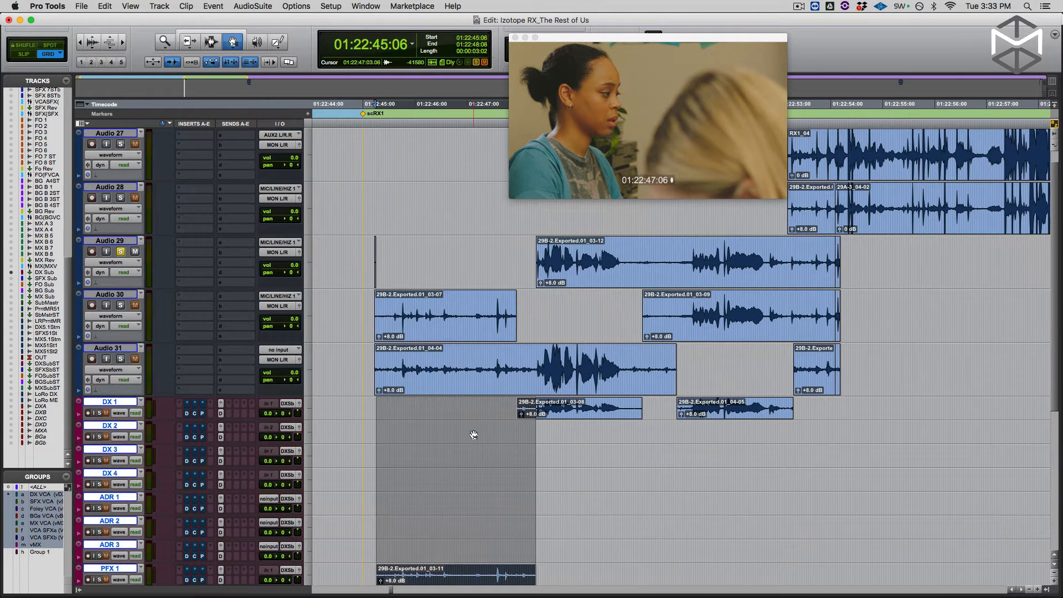
pyautogui.click(625, 368)
pyautogui.moveTo(625, 260); pyautogui.dragTo(628, 576)
pyautogui.moveTo(784, 260); pyautogui.dragTo(787, 582)
# - Move the first section of the 29B-7_12 recording from Audio 31 to DX 1, keeping its timeline position
pyautogui.scroll(-4, 787, 370)
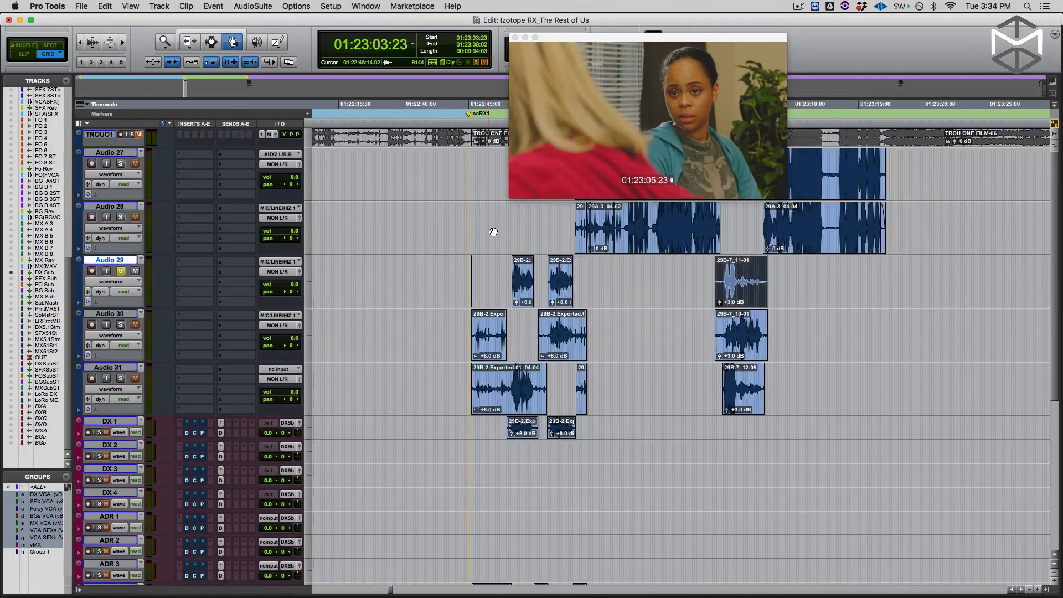
pyautogui.press('super+]')
pyautogui.moveTo(688, 388); pyautogui.dragTo(688, 427)
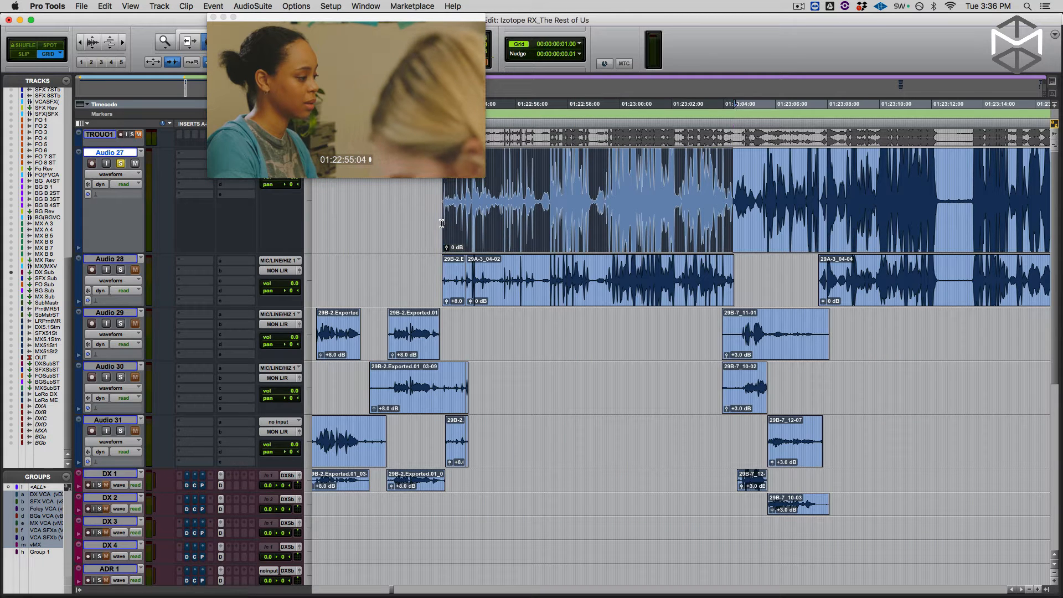
# - Move the selected RX1_04-01 clip from Audio 27 to DX 2 and enlarge the DX 2 track height
pyautogui.moveTo(561, 222); pyautogui.dragTo(527, 504)
pyautogui.hotkey('ctrl', 'Up')
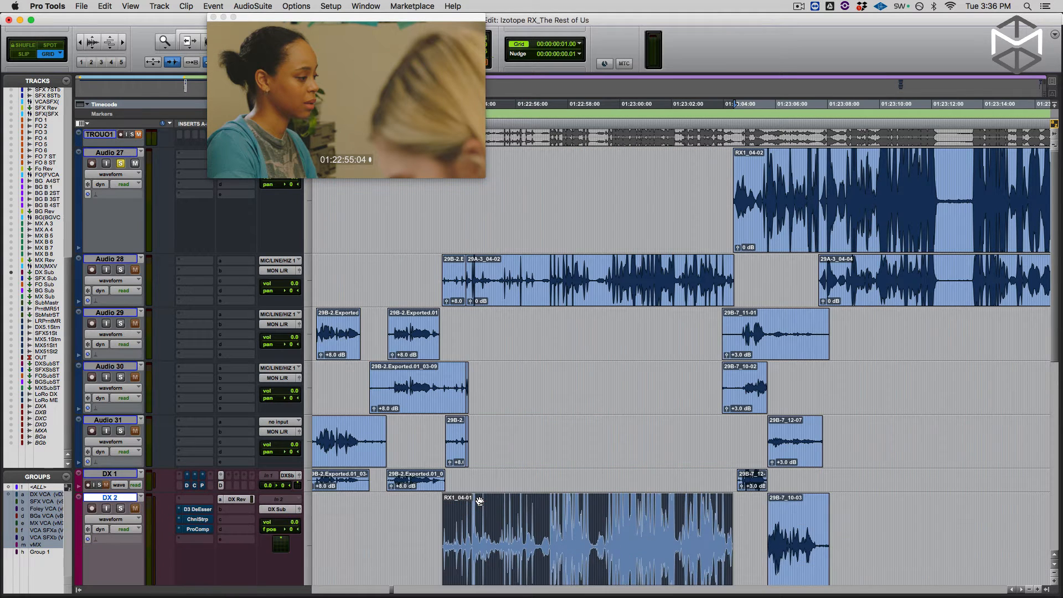
pyautogui.scroll(-3, 480, 502)
pyautogui.hotkey('ctrl', 'Up')
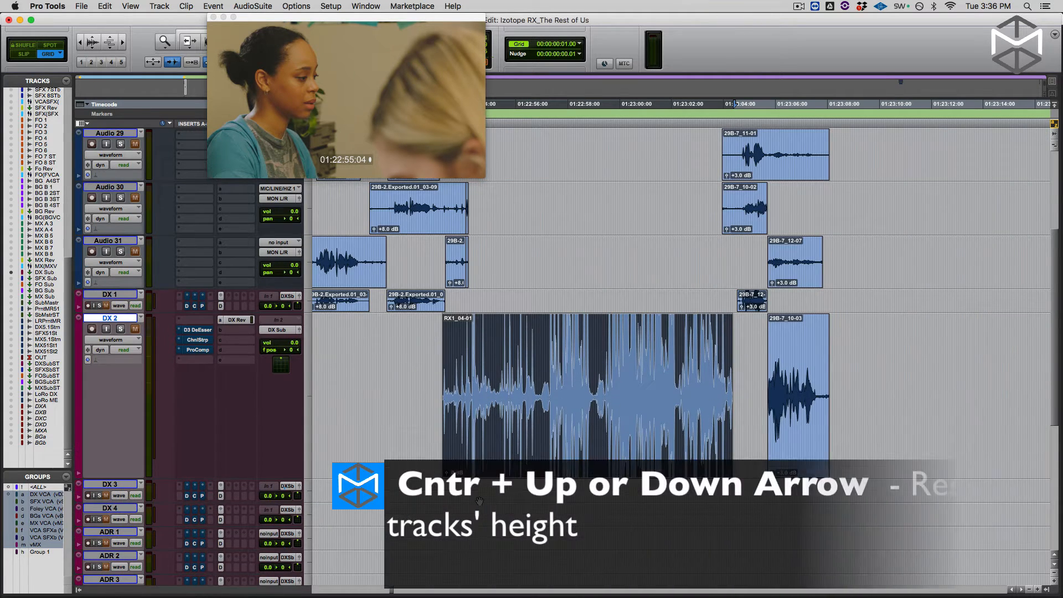
# - Shrink the DX 2 track height by two sizes and enlarge it back again
pyautogui.hotkey('ctrl', 'Down')
pyautogui.hotkey('ctrl', 'Down')
pyautogui.hotkey('ctrl', 'Up')
pyautogui.hotkey('ctrl', 'Up')
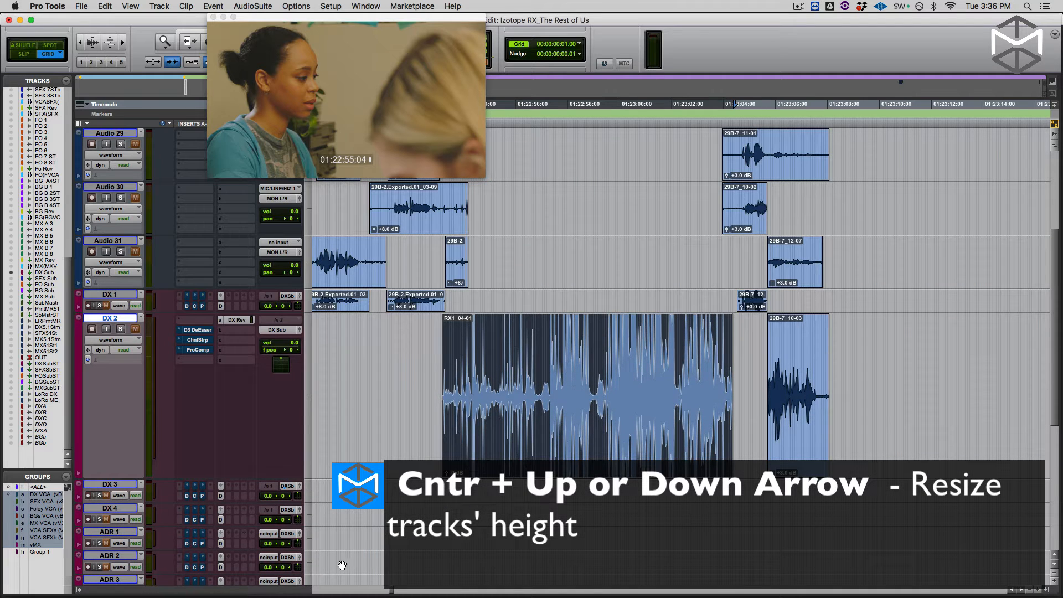
# - Solo DX 2 and play the RX1_04-01 clip from its beginning to check it against picture
pyautogui.press('super+bracketright')
pyautogui.press('super+bracketright')
pyautogui.press('super+bracketright')
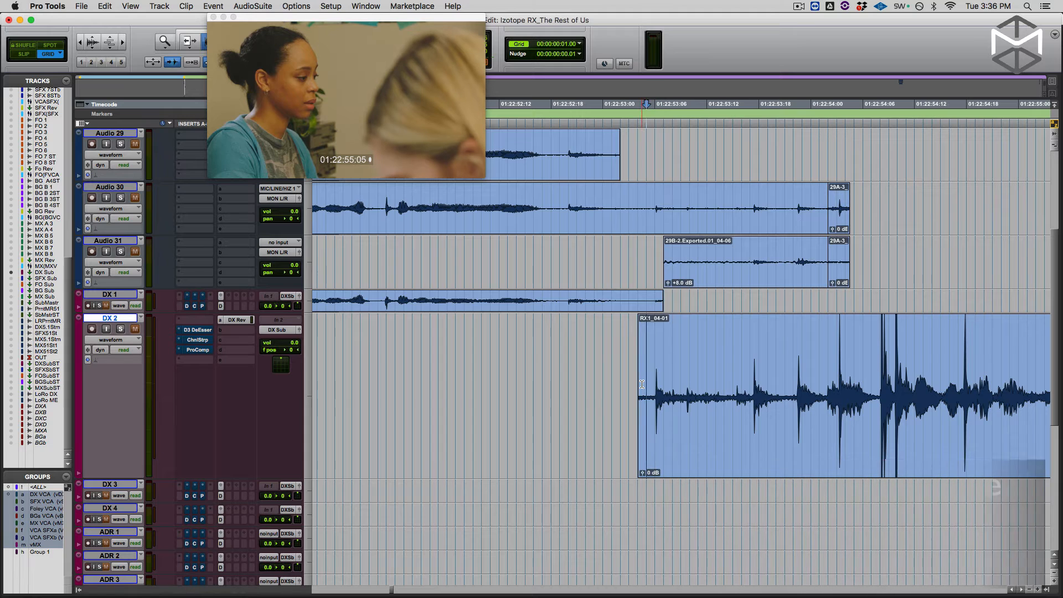
pyautogui.hotkey('shift', 's')
pyautogui.hscroll(3, 609, 383)
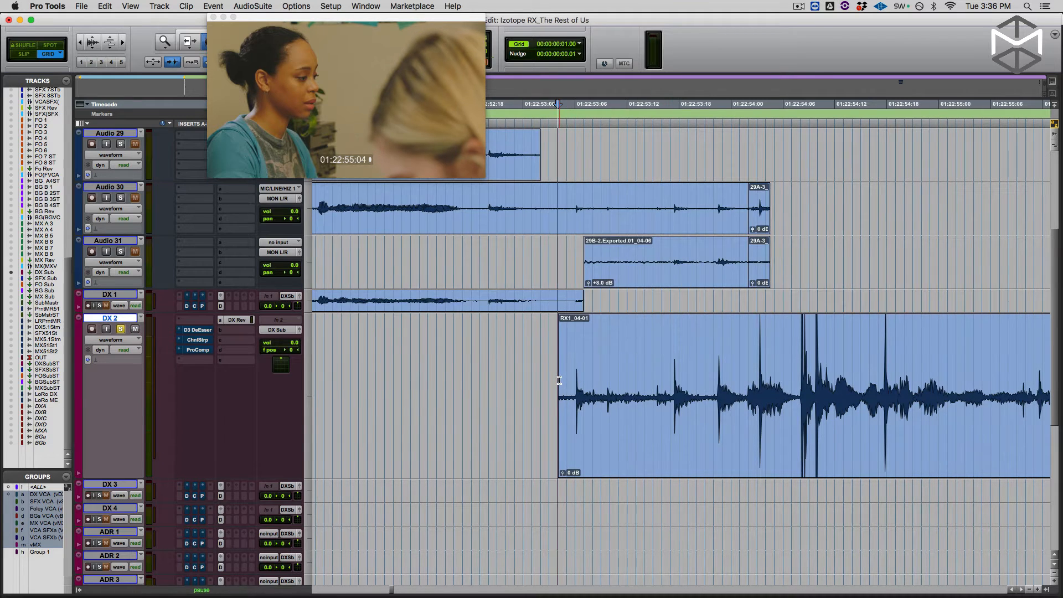
pyautogui.press('space')
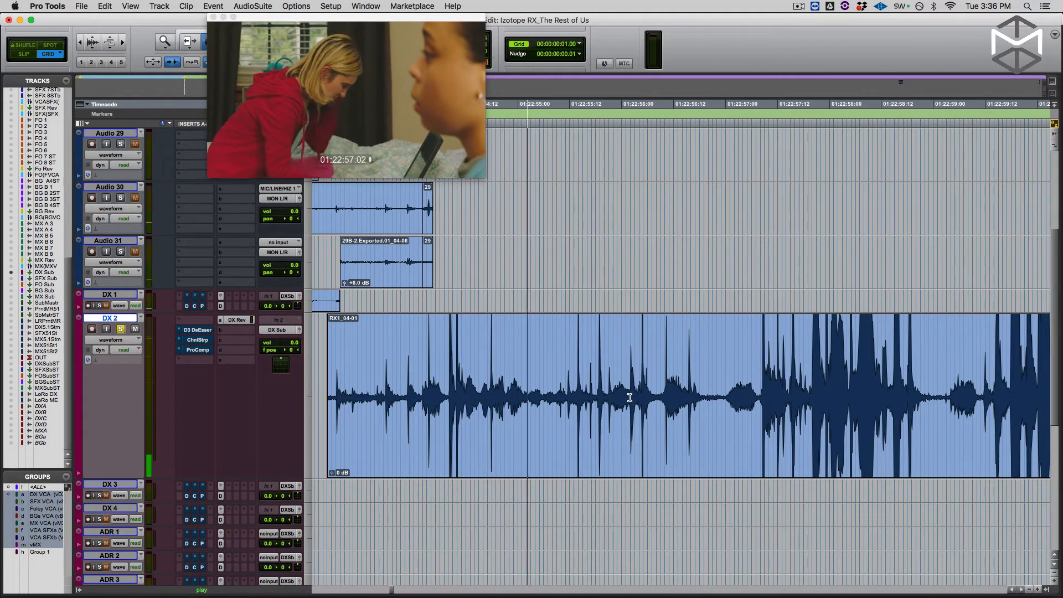
pyautogui.press('super+bracketleft')
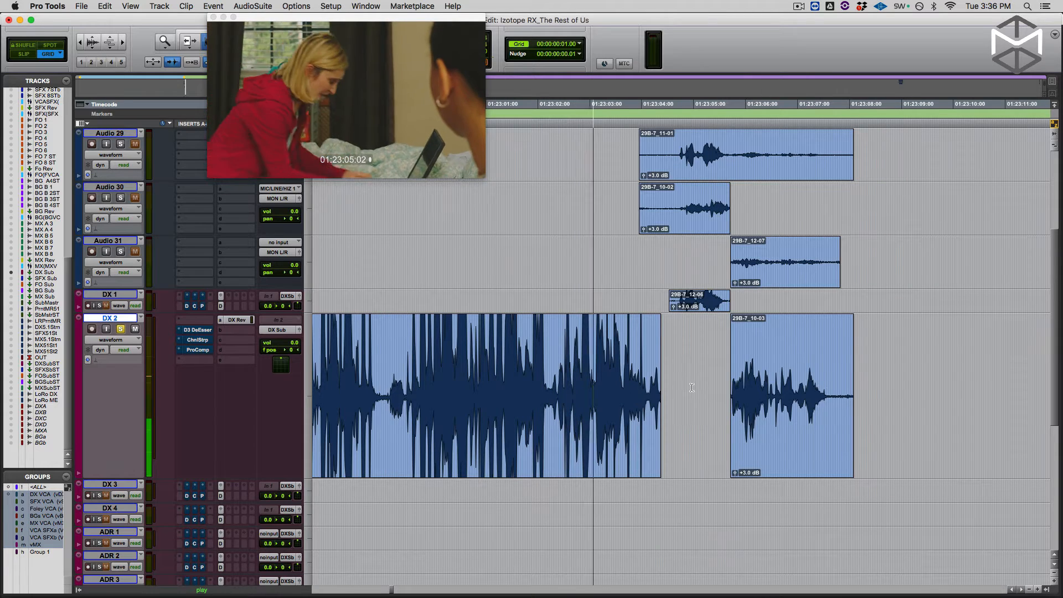
pyautogui.press('space')
# - Select the RX1_04-02 clip on Audio 27 and play it from its start
pyautogui.scroll(5, 701, 387)
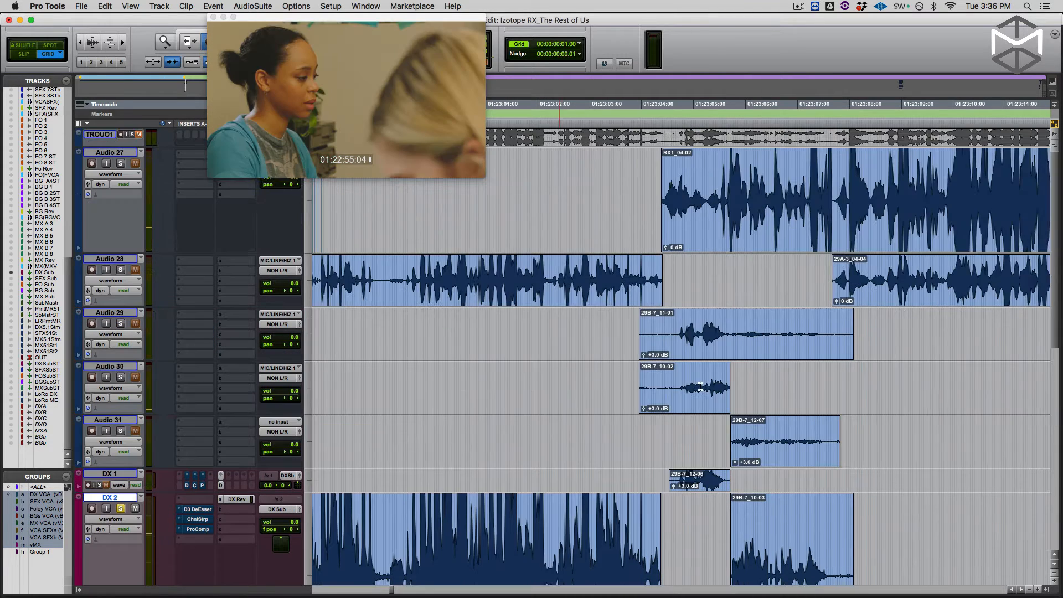
pyautogui.hscroll(3, 689, 285)
pyautogui.doubleClick(682, 229)
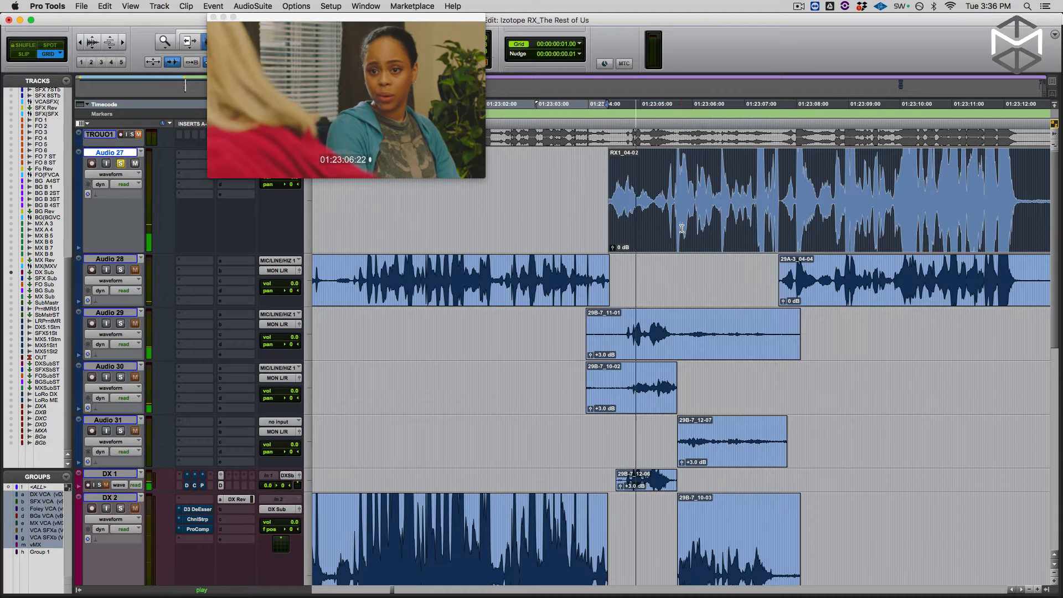
# - Split the RX1_04-02 clip on Audio 27 at about 01:23:05:12 and mute the part before the split
pyautogui.click(665, 198)
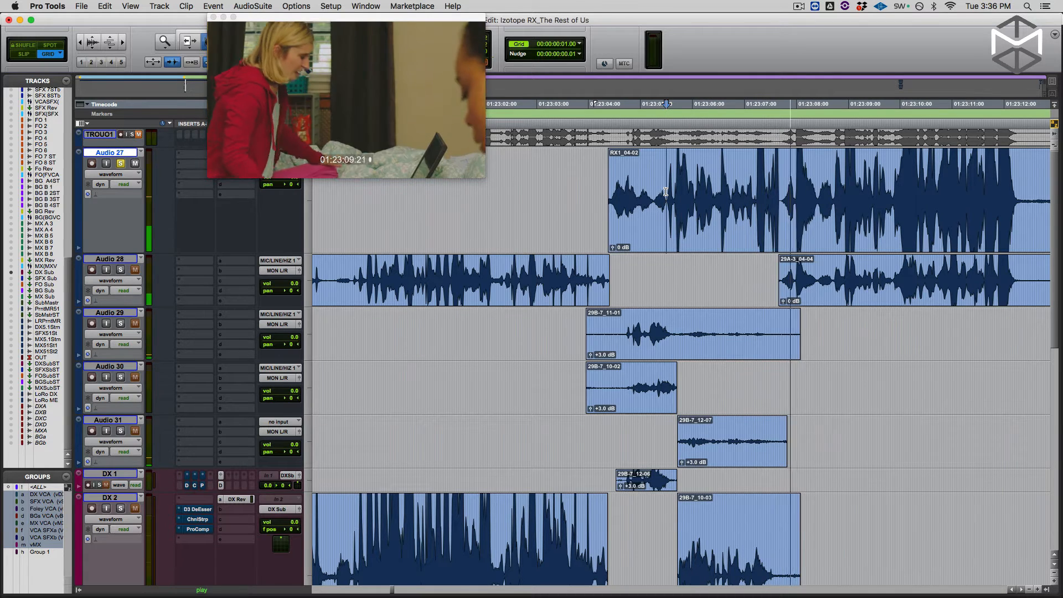
pyautogui.press('space')
pyautogui.press('space')
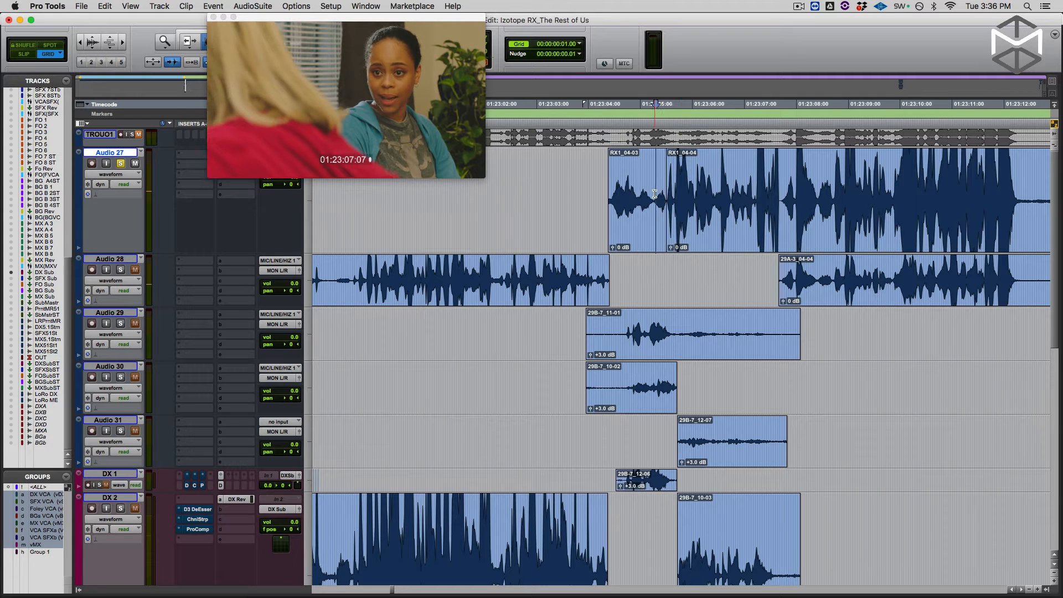
pyautogui.doubleClick(654, 194)
pyautogui.press('super+m')
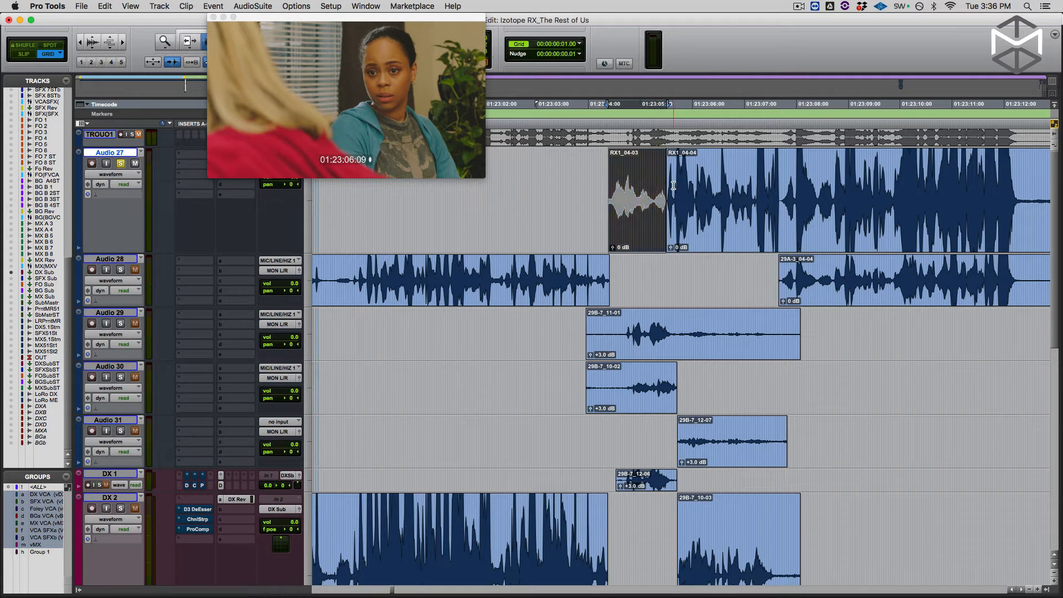
# - Audition the RX1_04-04 clip on Audio 27, and compare it with the 29B-7_10-03 clip on DX 2
pyautogui.doubleClick(673, 186)
pyautogui.press('space')
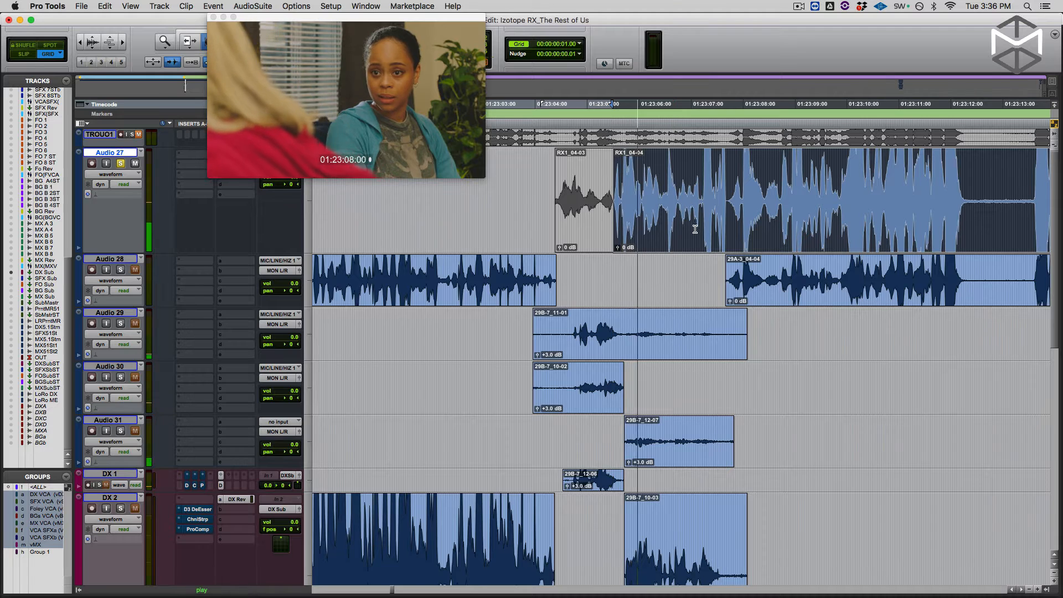
pyautogui.press('space')
pyautogui.doubleClick(656, 526)
pyautogui.press('space')
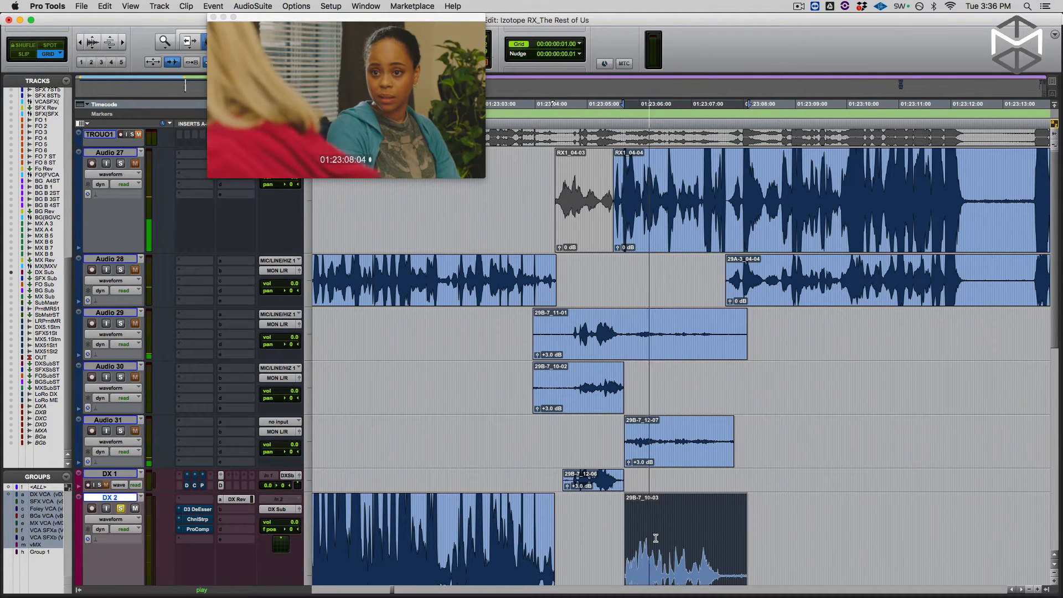
pyautogui.press('space')
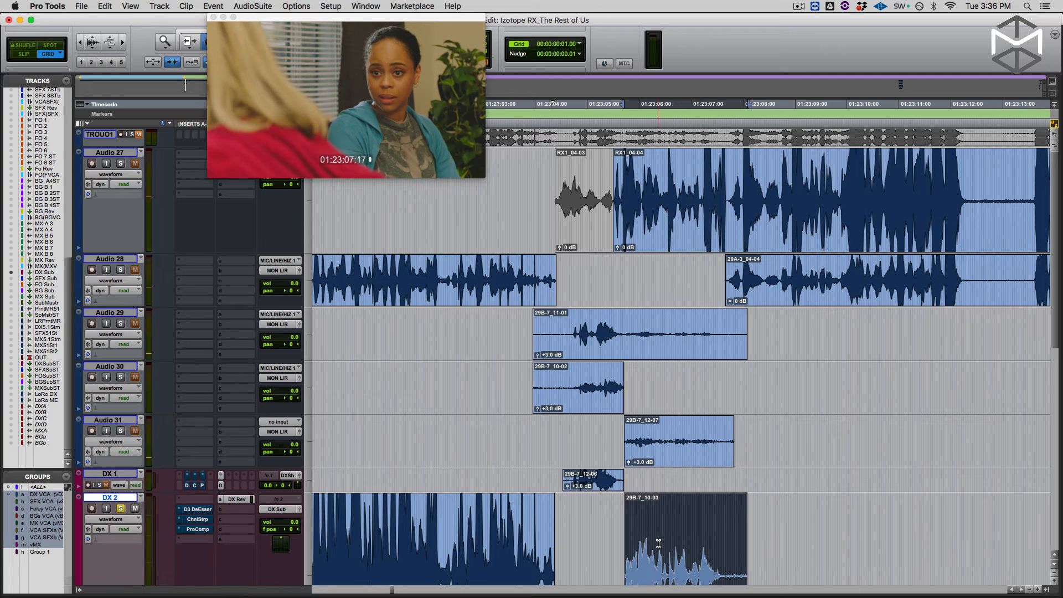
# - Move the 29B-7_10-03 clip from DX 2 up to Audio 30 instead of deleting it, keeping its timeline position
pyautogui.press('Delete')
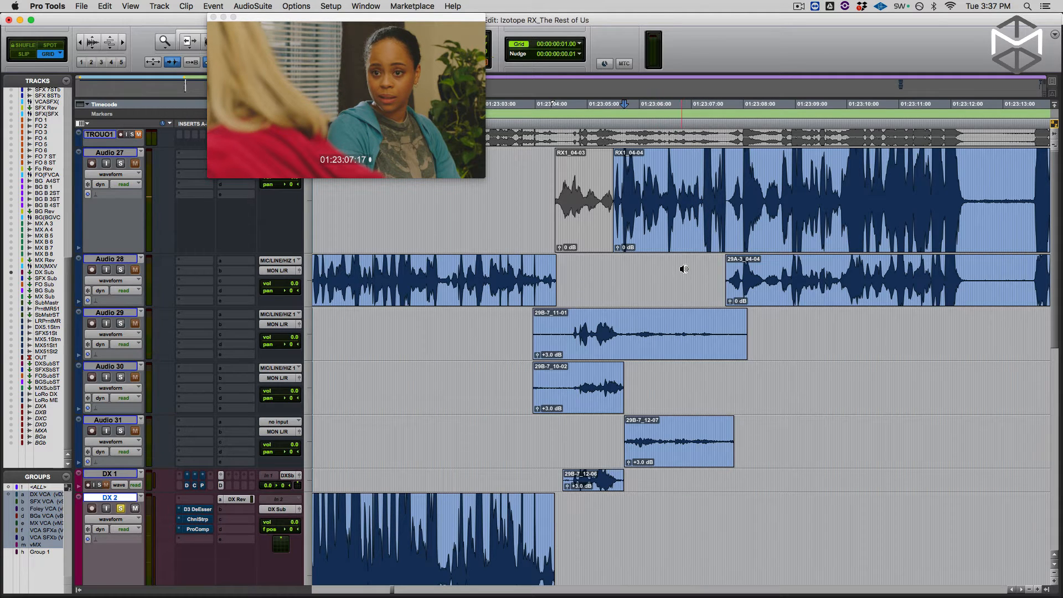
pyautogui.press('super+z')
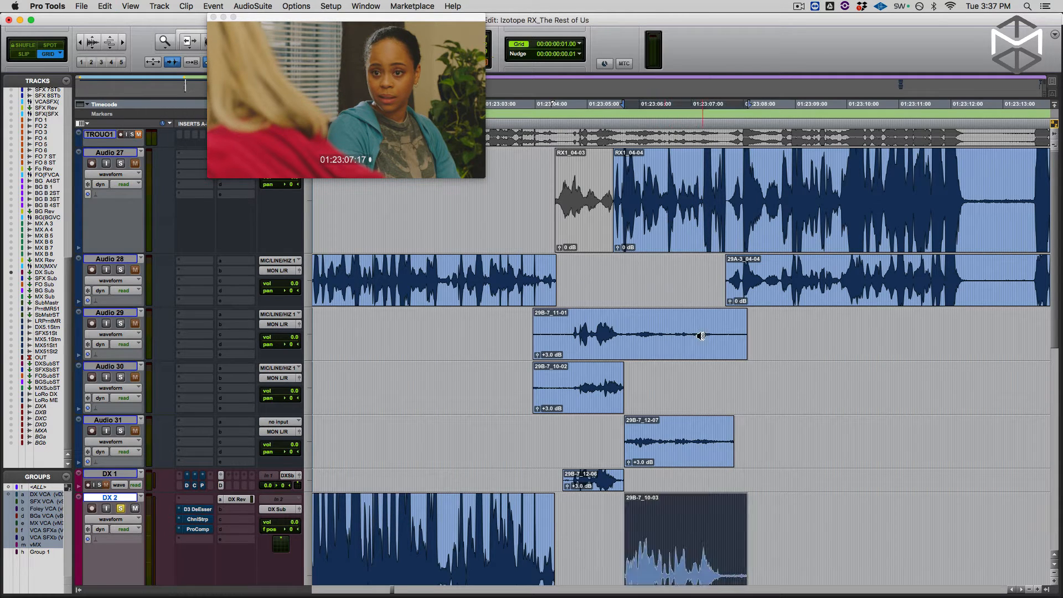
pyautogui.moveTo(689, 565); pyautogui.dragTo(726, 395)
# - Select the RX1_04-04 clip on Audio 27, solo the track and play from the pause before the clip's later phrase
pyautogui.press('p')
pyautogui.press('p')
pyautogui.press('p')
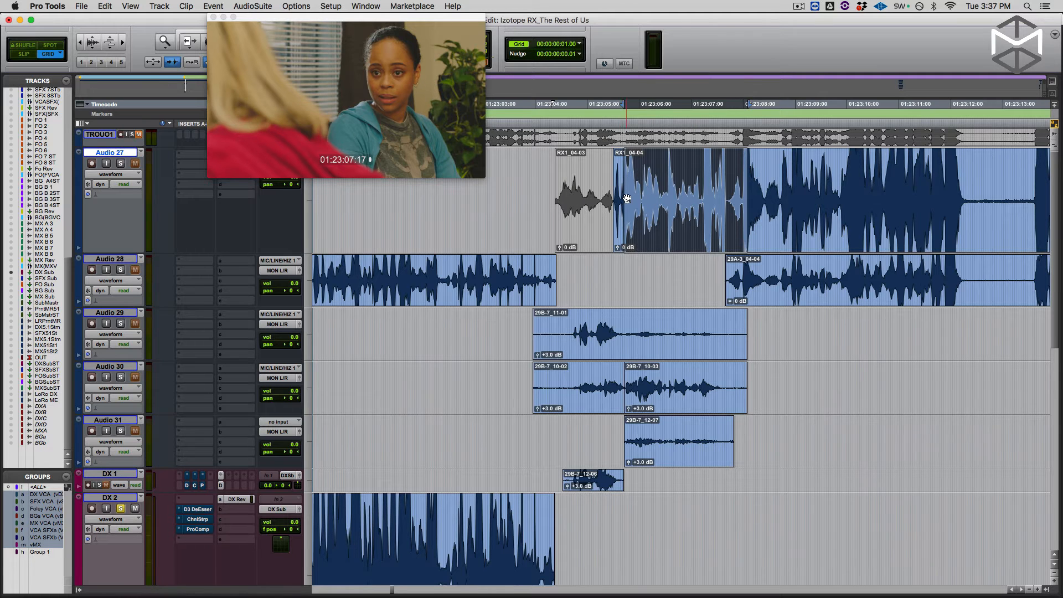
pyautogui.press('t')
pyautogui.doubleClick(678, 184)
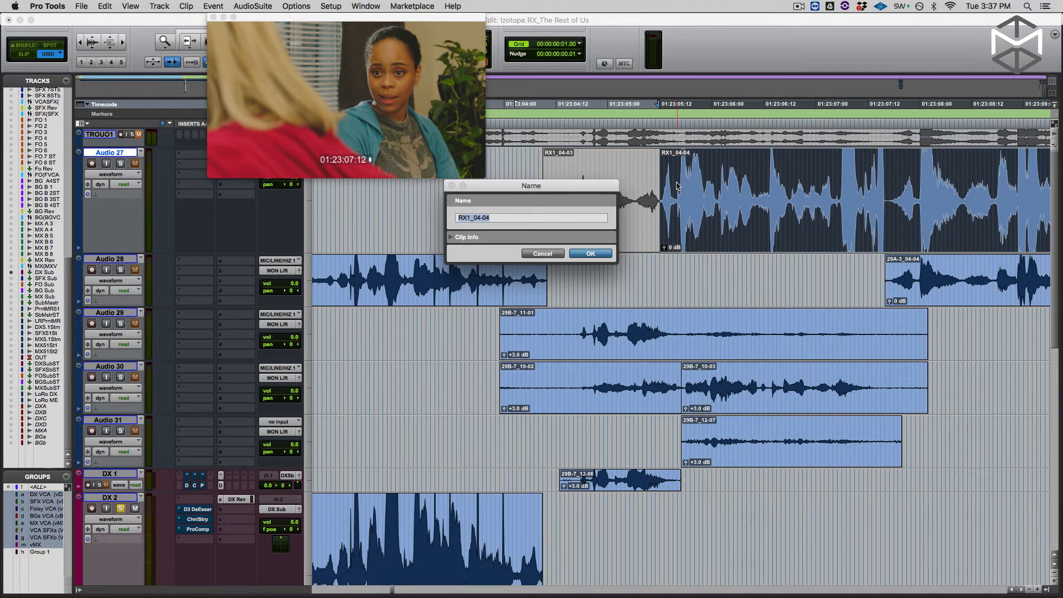
pyautogui.press('Return')
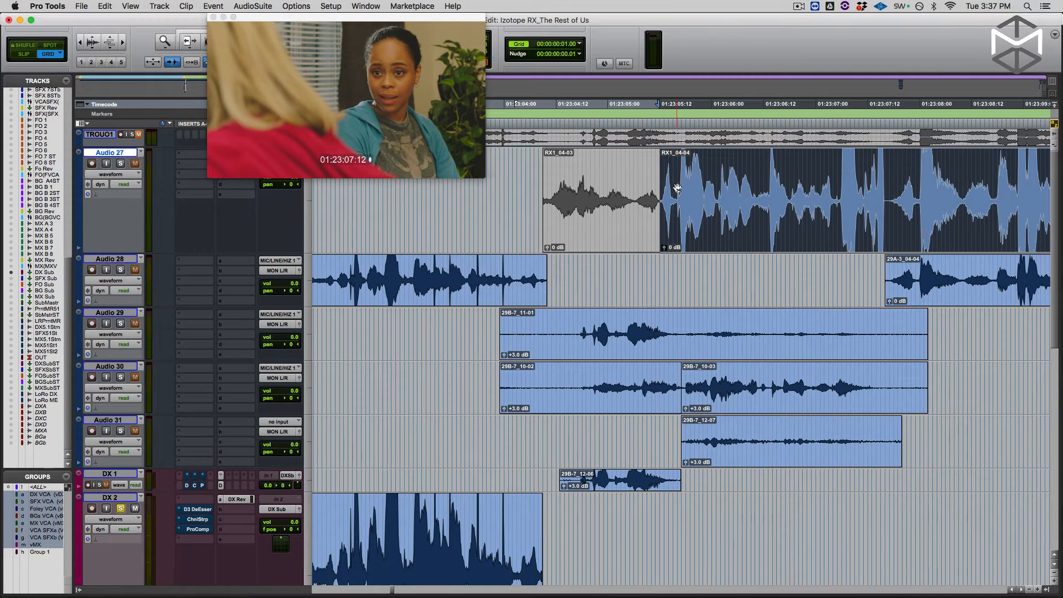
pyautogui.click(887, 203)
pyautogui.hotkey('shift', 's')
pyautogui.press('space')
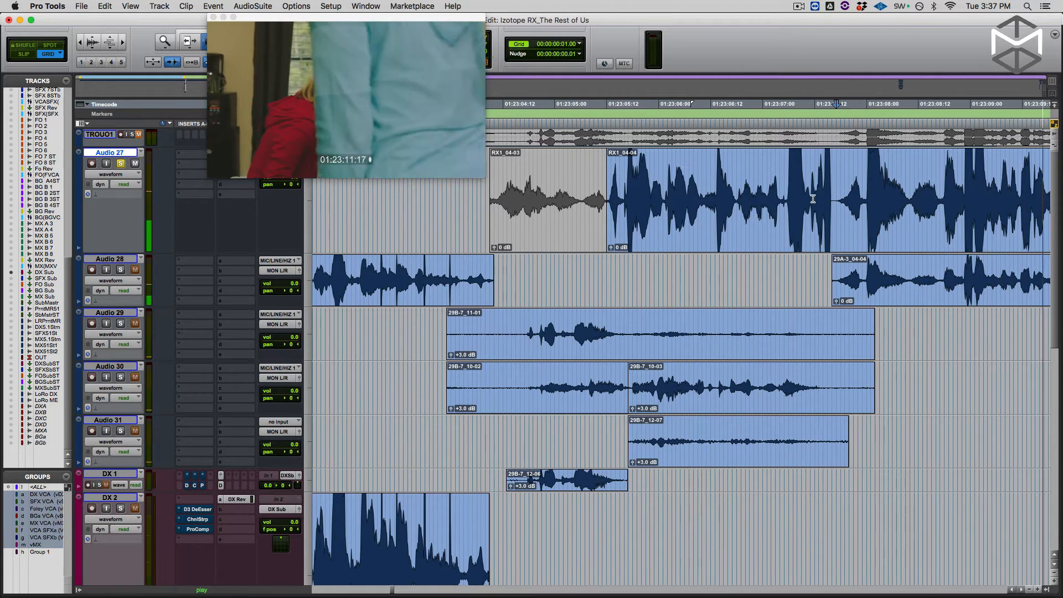
# - Audition RX1_04-04 around the pause, split it near the start of 29A-3_04-04, and move the earlier part to DX 2
pyautogui.press('super+bracketleft')
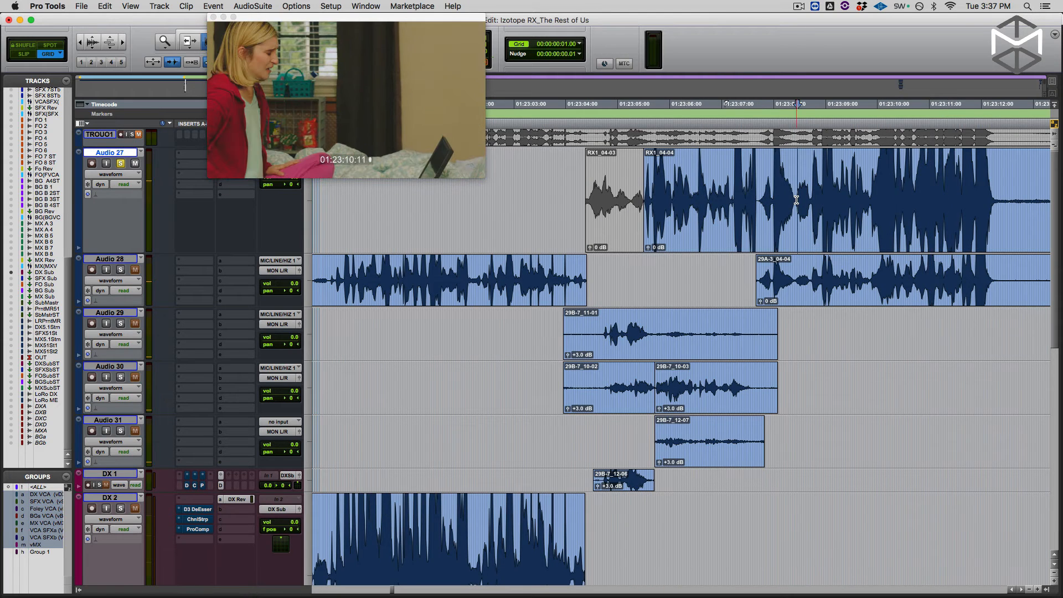
pyautogui.click(743, 193)
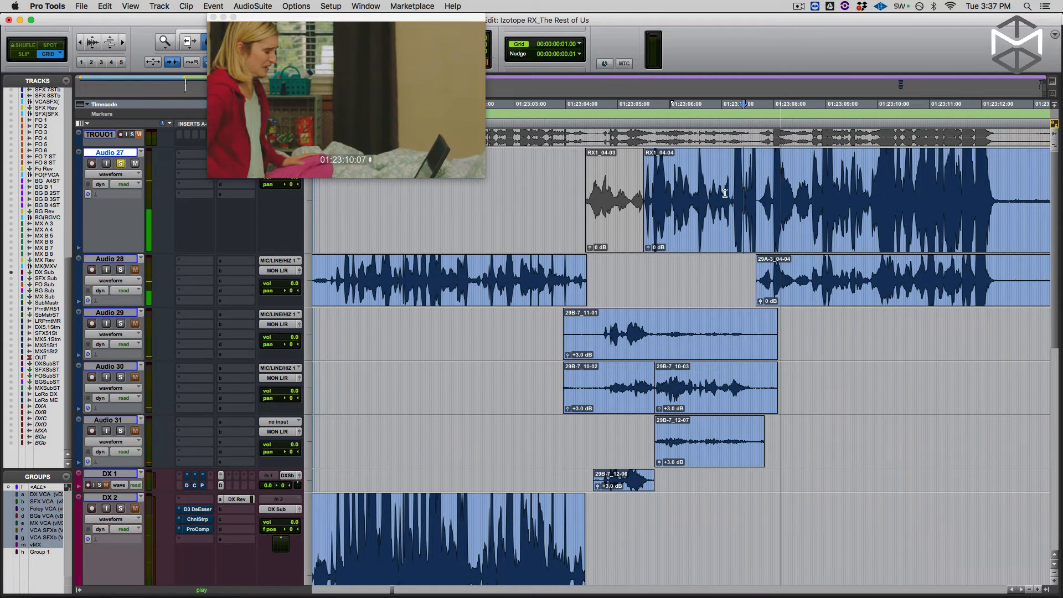
pyautogui.click(725, 193)
pyautogui.press('space')
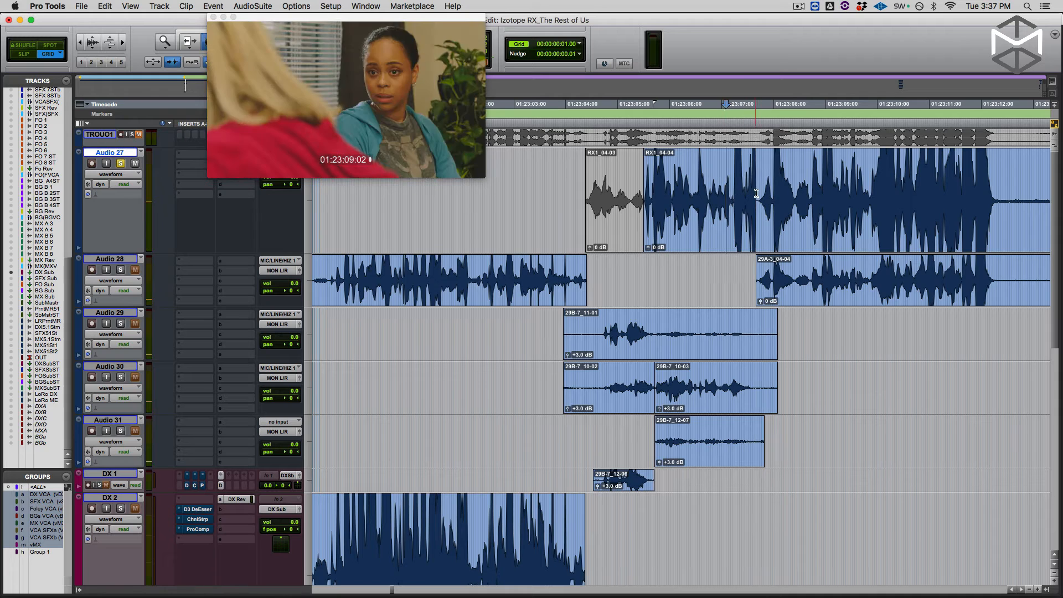
pyautogui.click(759, 193)
pyautogui.press('space')
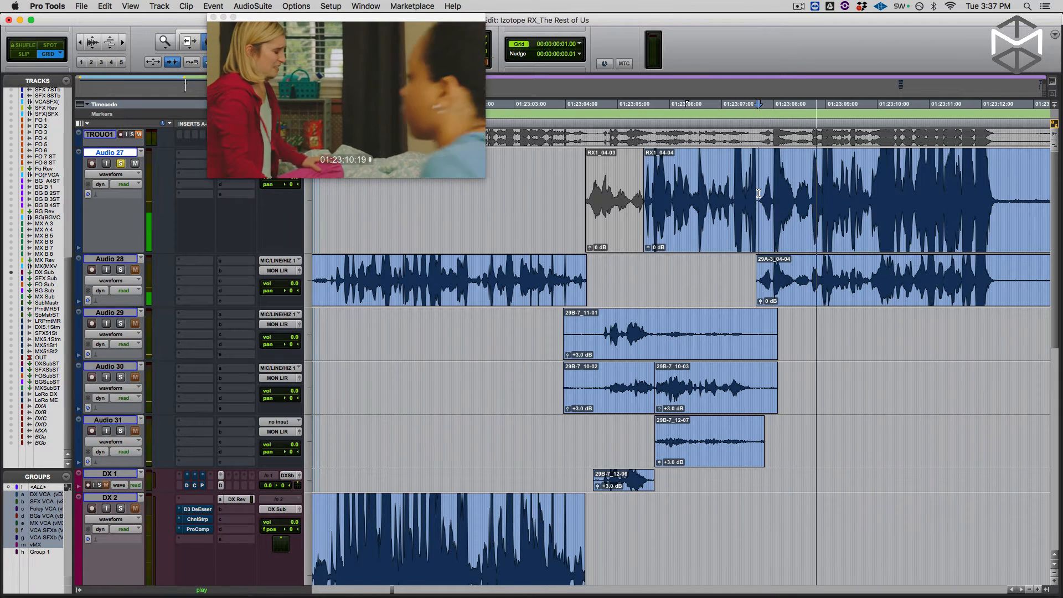
pyautogui.press('space')
pyautogui.press('space')
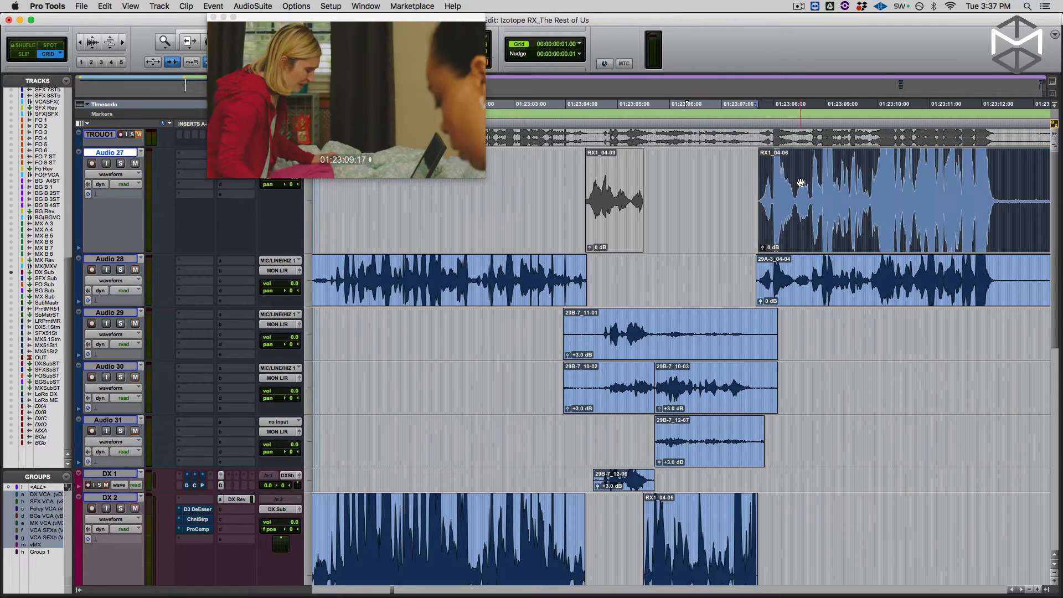
# - Audition the 29A-3_04-04 clip soloed on Audio 28, and move the RX1_04-06 clip from Audio 27 to DX 2
pyautogui.click(696, 275)
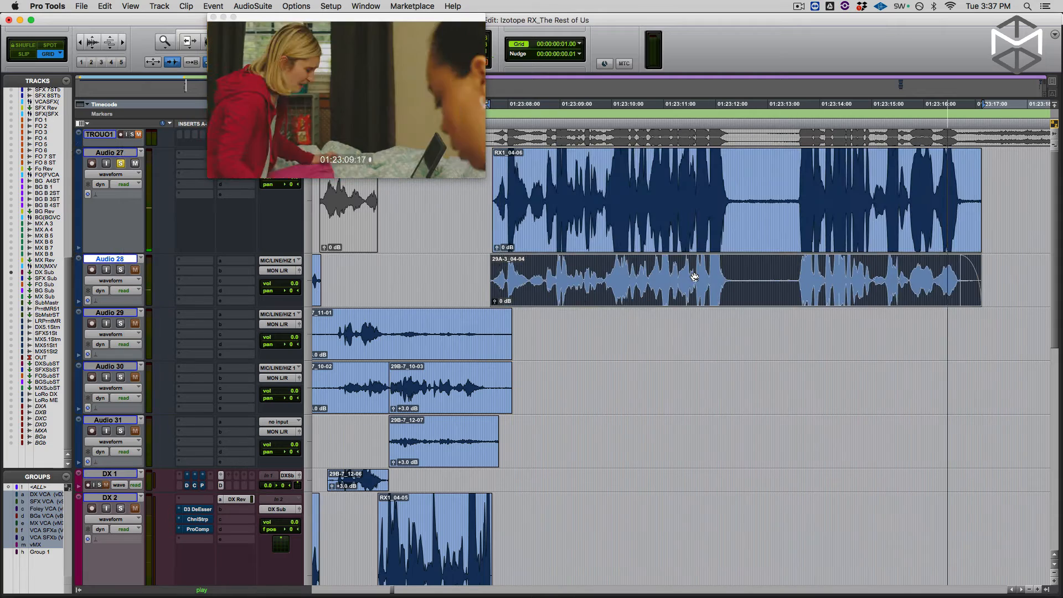
pyautogui.hotkey('shift', 's')
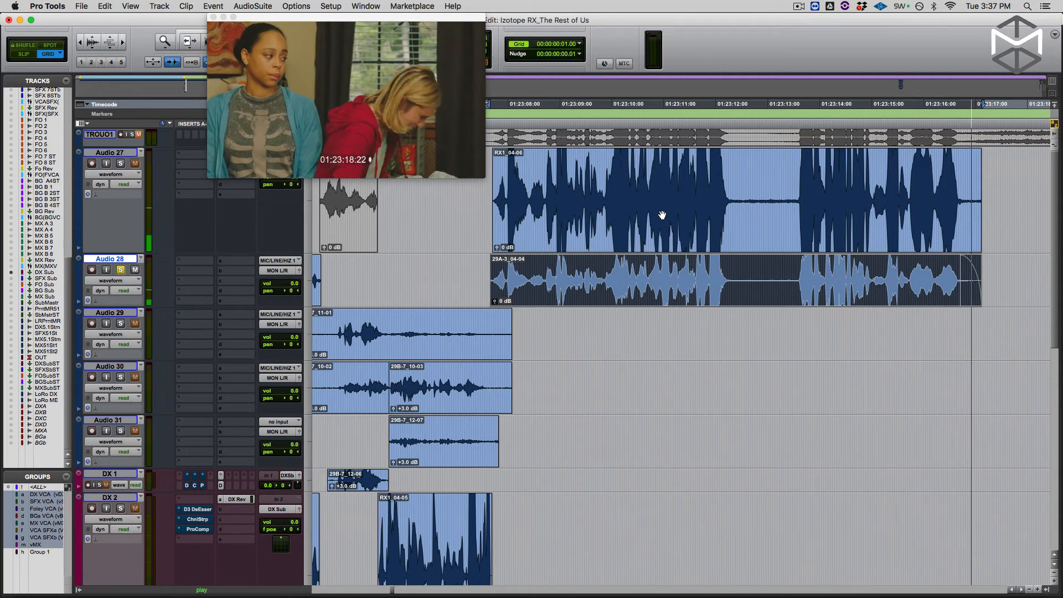
pyautogui.press('space')
# - Select tracks Audio 27 through Audio 31 and reduce their height to the smallest size
pyautogui.press('super+bracketleft')
pyautogui.press('super+bracketleft')
pyautogui.press('super+bracketleft')
pyautogui.click(109, 420)
pyautogui.keyDown('shift'); pyautogui.click(123, 152); pyautogui.keyUp('shift')
pyautogui.hotkey('ctrl', 'Down')
pyautogui.hotkey('ctrl', 'Down')
pyautogui.hotkey('ctrl', 'Down')
pyautogui.hotkey('ctrl', 'Down')
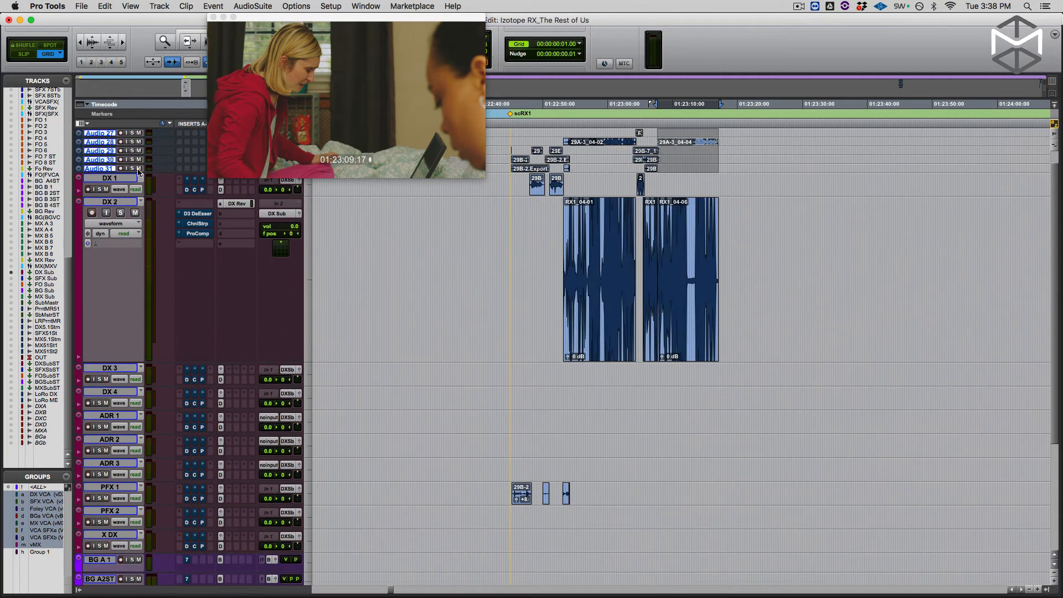
# - Select the edited clips on DX 1, DX 2 and PFX 1 together, and give these three tracks the same medium height
pyautogui.moveTo(482, 178); pyautogui.dragTo(696, 293)
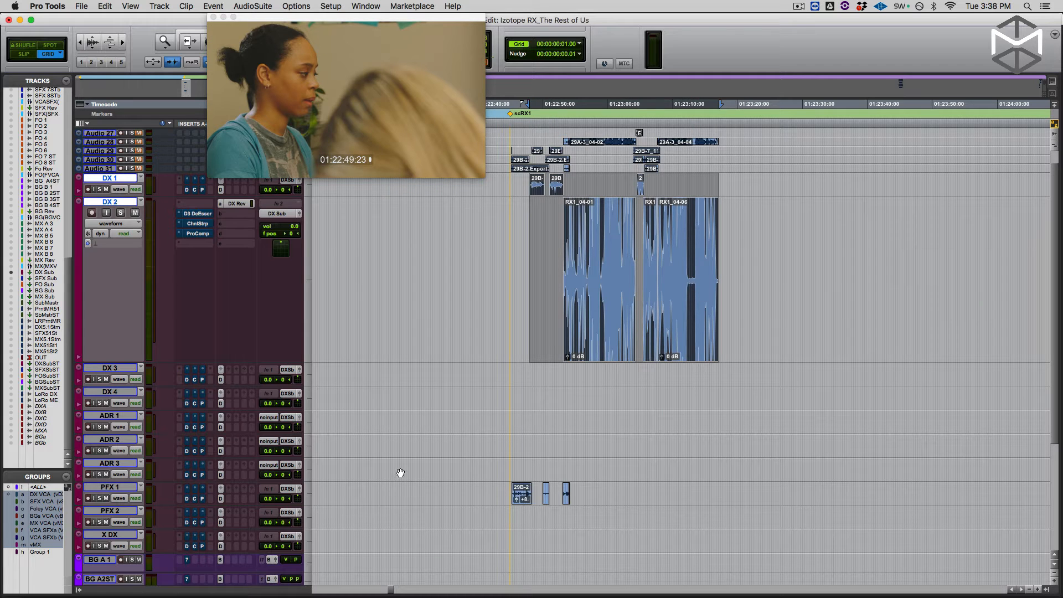
pyautogui.keyDown('shift'); pyautogui.click(513, 489); pyautogui.keyUp('shift')
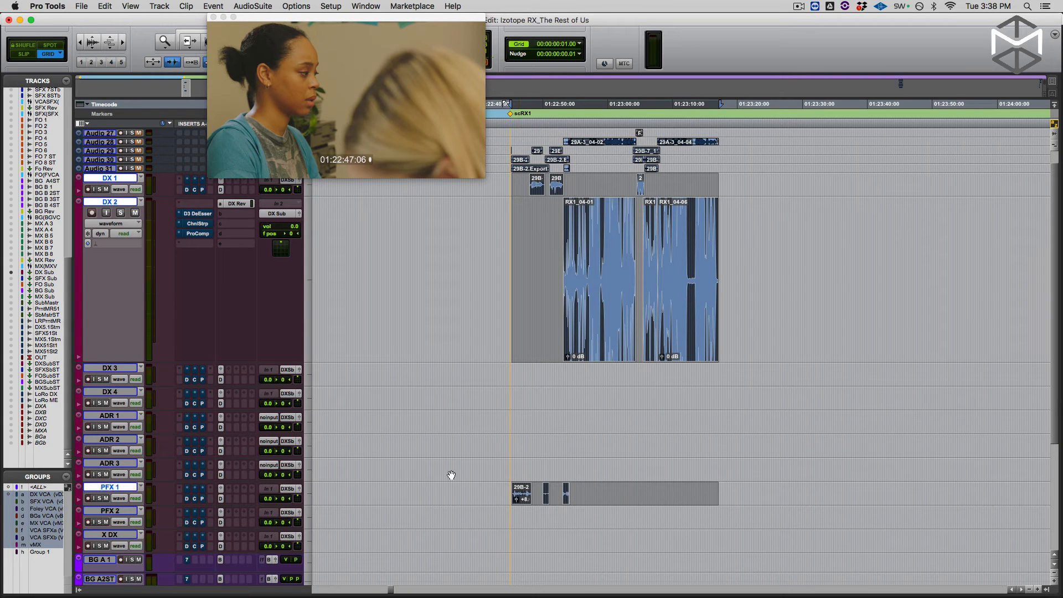
pyautogui.hotkey('ctrl', 'Down')
pyautogui.hotkey('ctrl', 'Down')
pyautogui.hotkey('ctrl', 'Down')
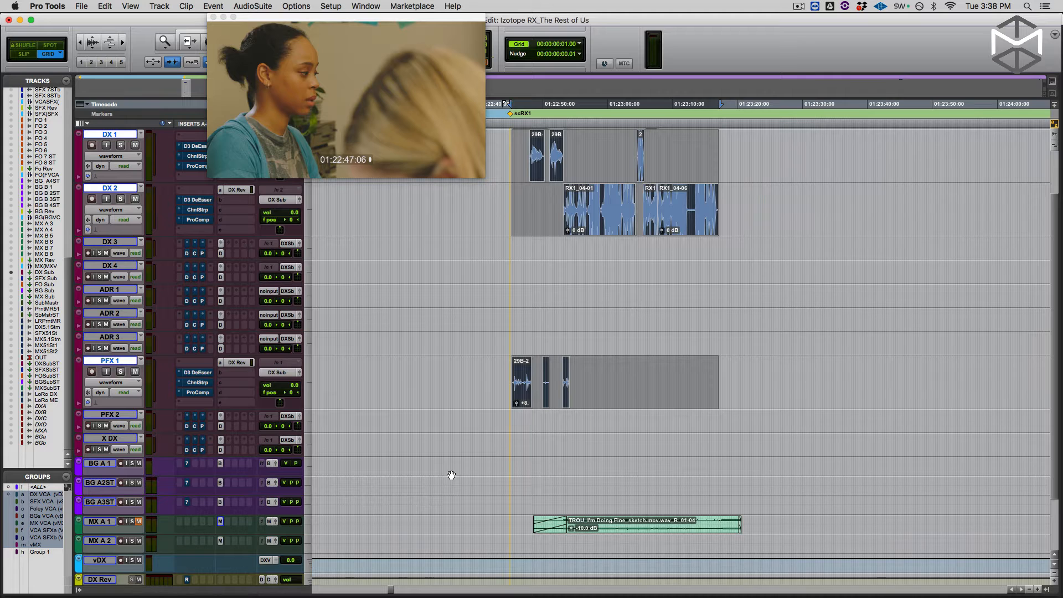
# - Color the selected clips on DX 1, DX 2 and PFX 1 dark red, using the Clips in Tracks color option
pyautogui.scroll(2, 470, 444)
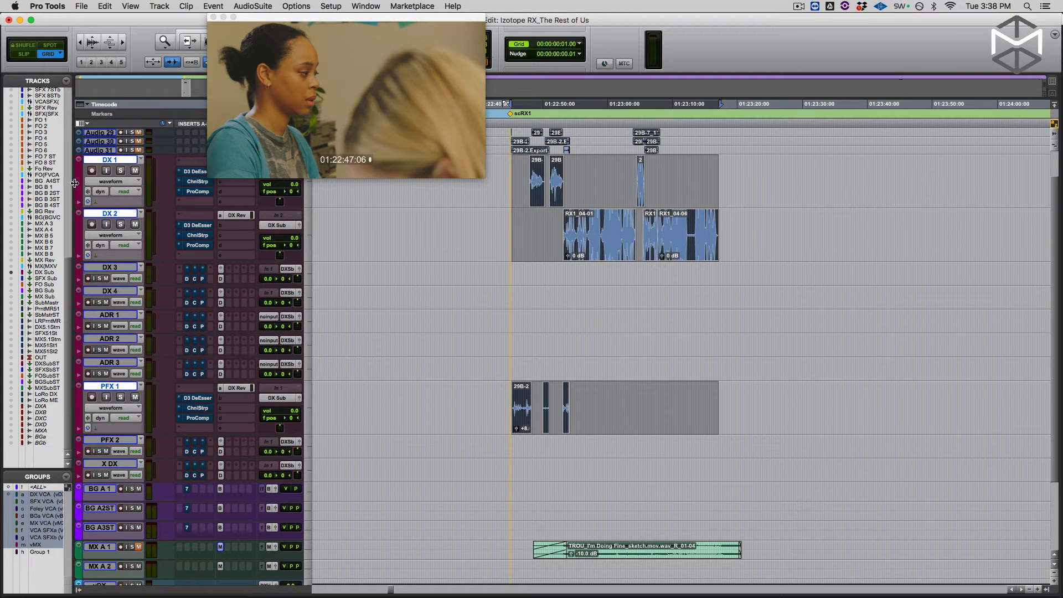
pyautogui.doubleClick(75, 183)
pyautogui.click(579, 269)
pyautogui.click(571, 288)
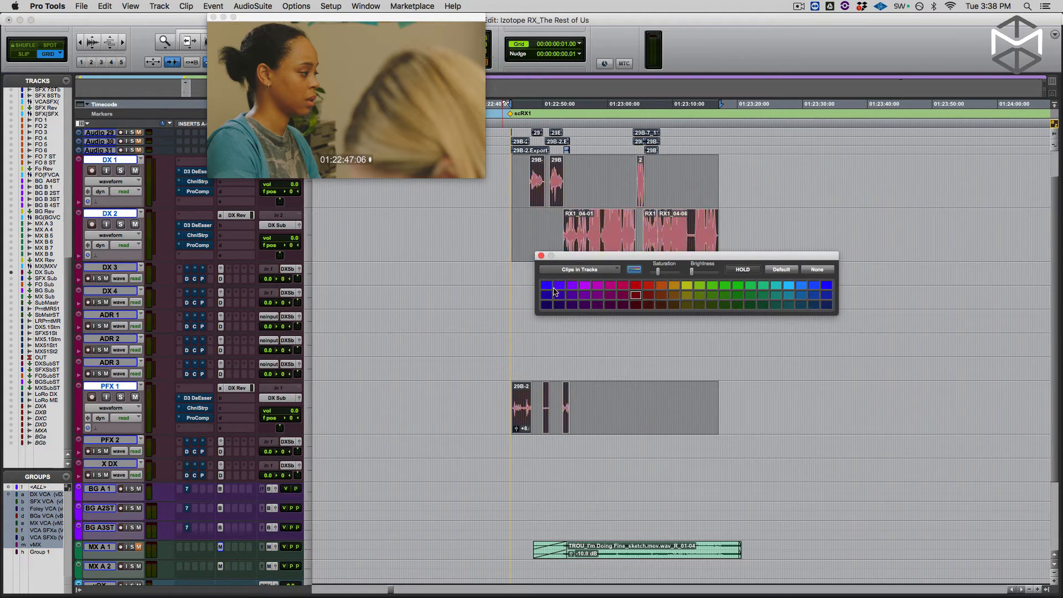
pyautogui.click(541, 255)
pyautogui.click(524, 181)
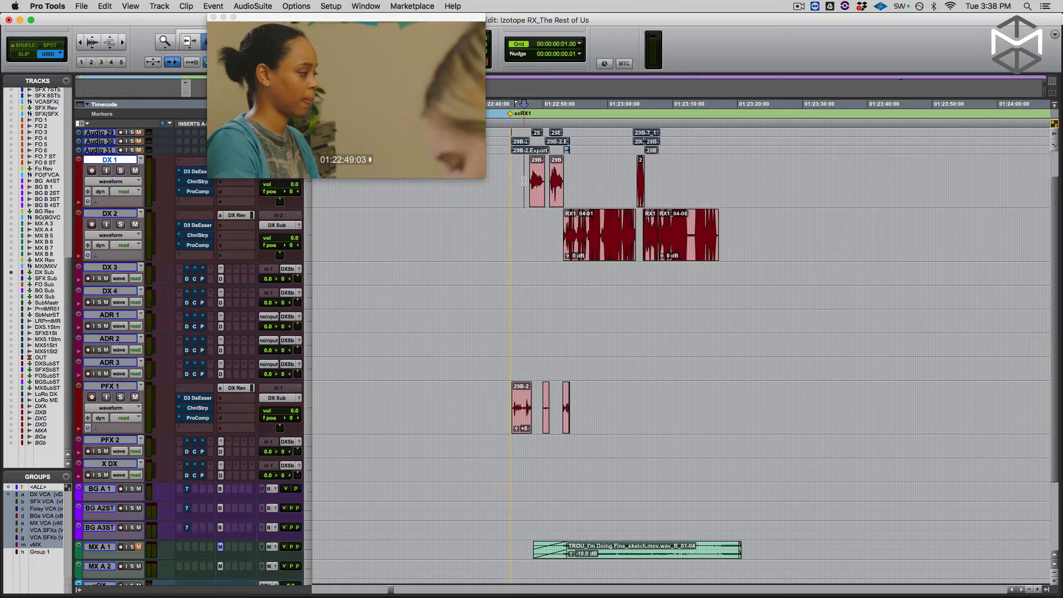
# - Shrink all tracks with Audio 27–31 smallest, select the scene's range from DX 1 through PFX 2, and adjust those tracks' height
pyautogui.hotkey('ctrl', 'alt', 'Down')
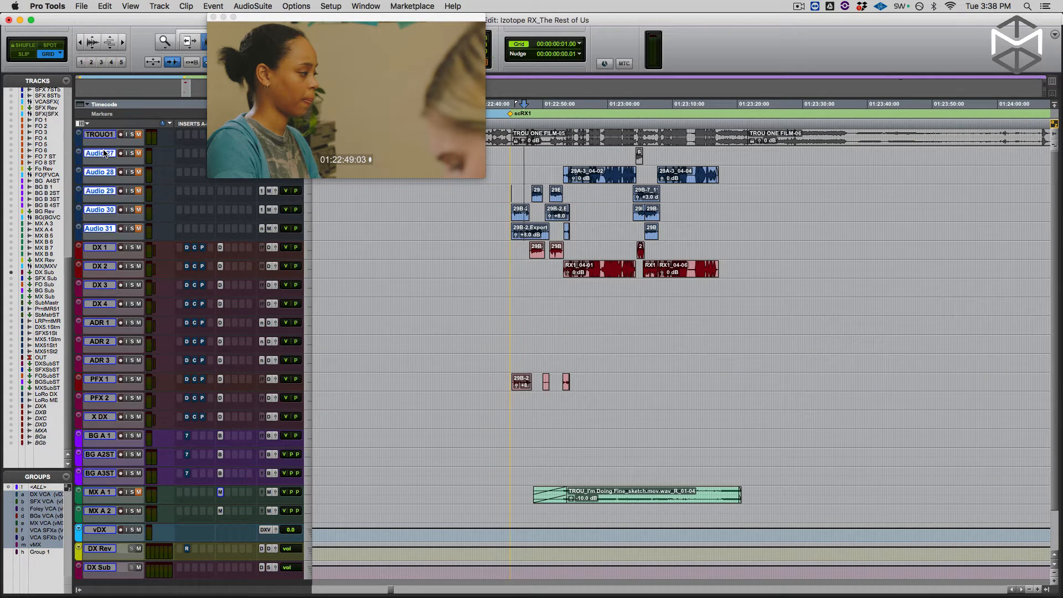
pyautogui.hotkey('ctrl', 'Down')
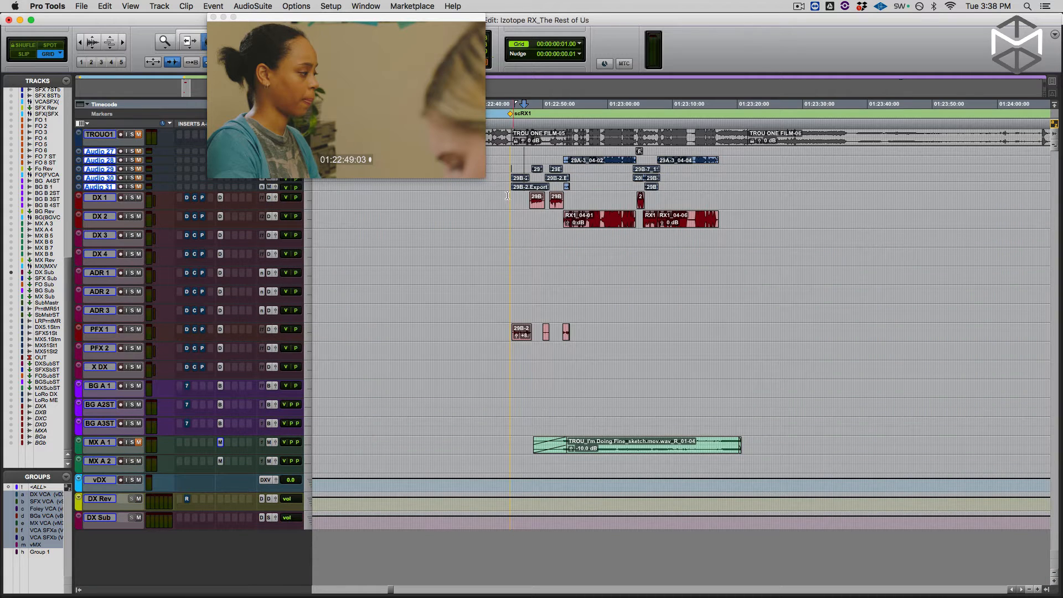
pyautogui.moveTo(507, 200); pyautogui.dragTo(722, 344)
pyautogui.hotkey('ctrl', 'Up')
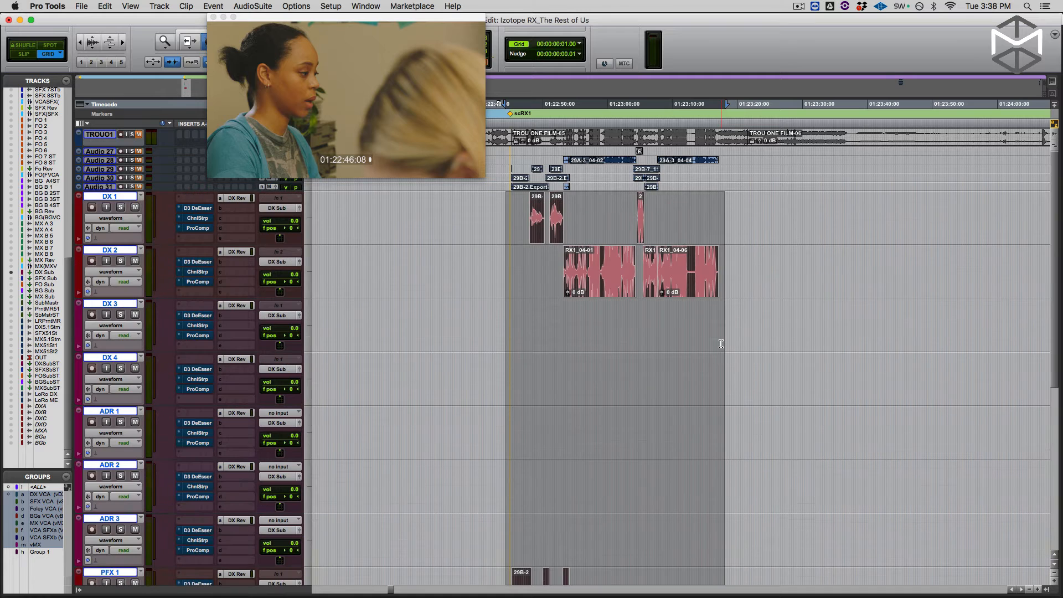
pyautogui.hotkey('ctrl', 'Down')
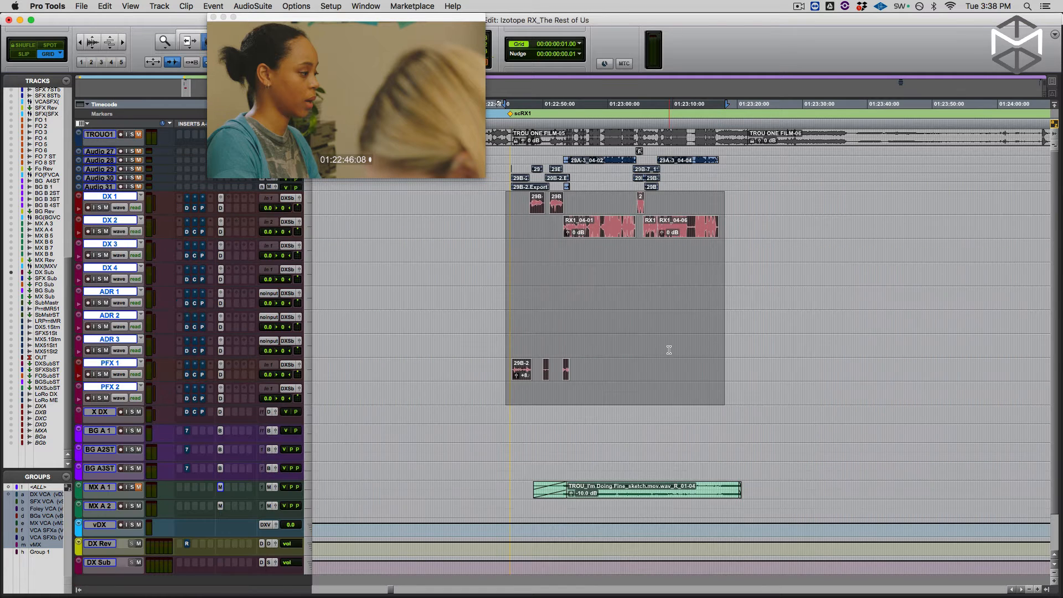
# - Solo DX 1 through PFX 2 and play the assembled dialogue and production effects from the start of the scene
pyautogui.hotkey('ctrl', ']')
pyautogui.hotkey('ctrl', ']')
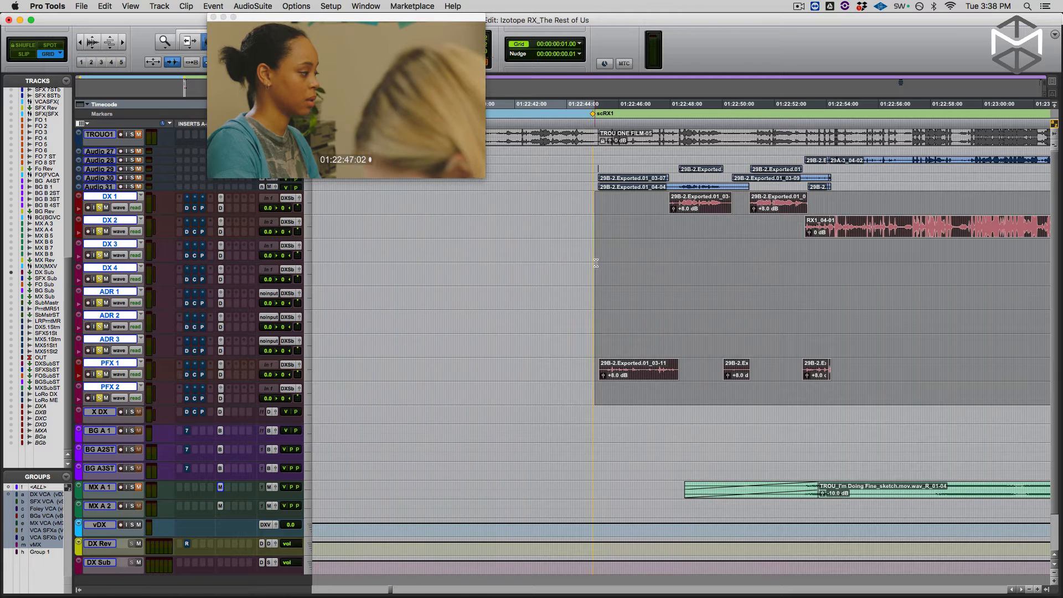
pyautogui.hscroll(5, 597, 263)
pyautogui.hscroll(2, 597, 262)
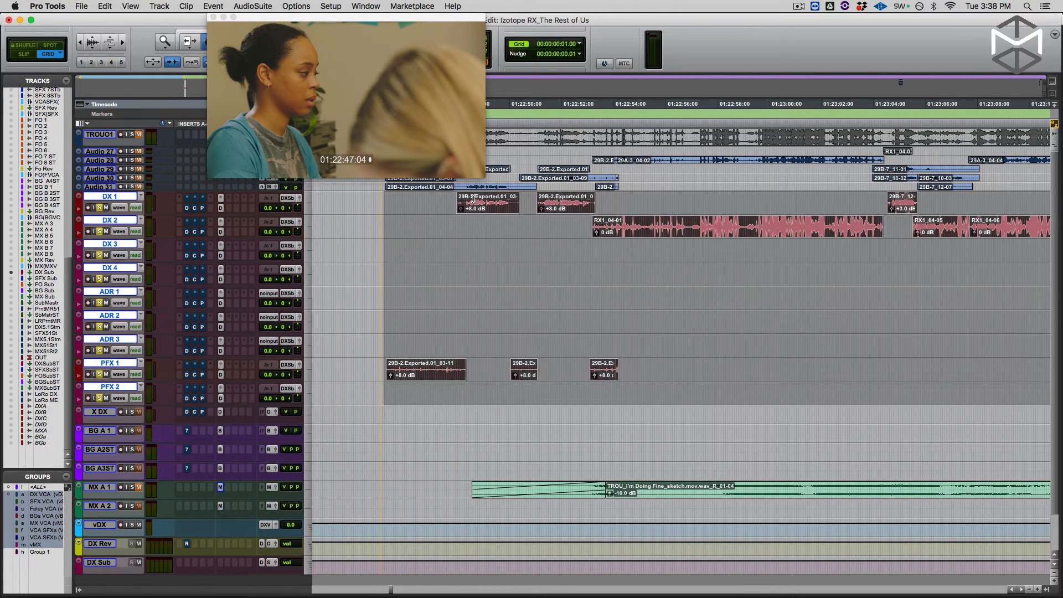
pyautogui.press('space')
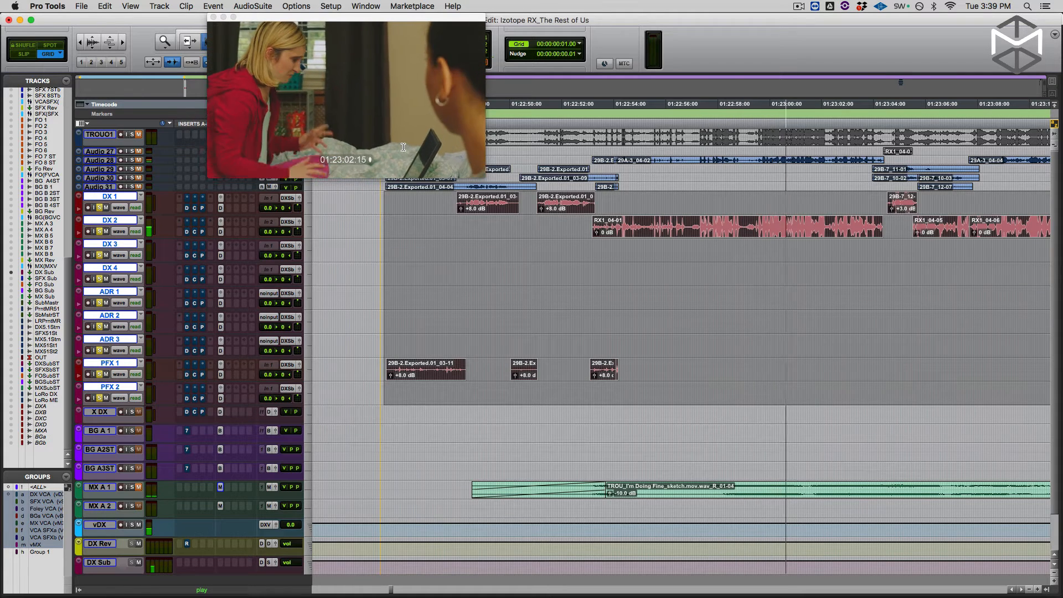
pyautogui.press('r')
pyautogui.hscroll(4, 671, 216)
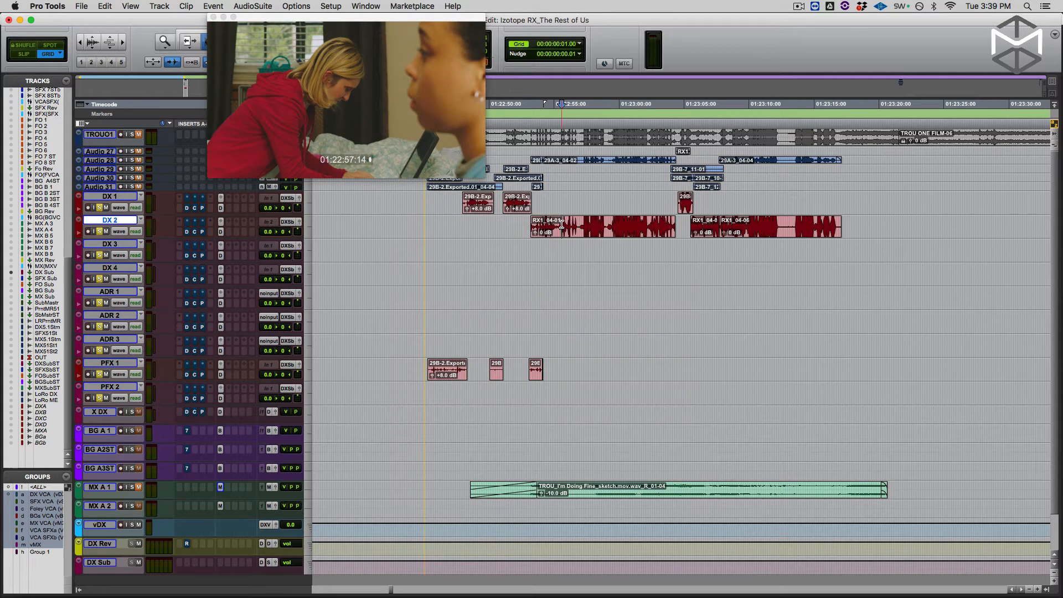
# - Select the edited clips across DX 1 to PFX 1, enlarge those tracks, and audition the first clip on DX 1
pyautogui.click(561, 224)
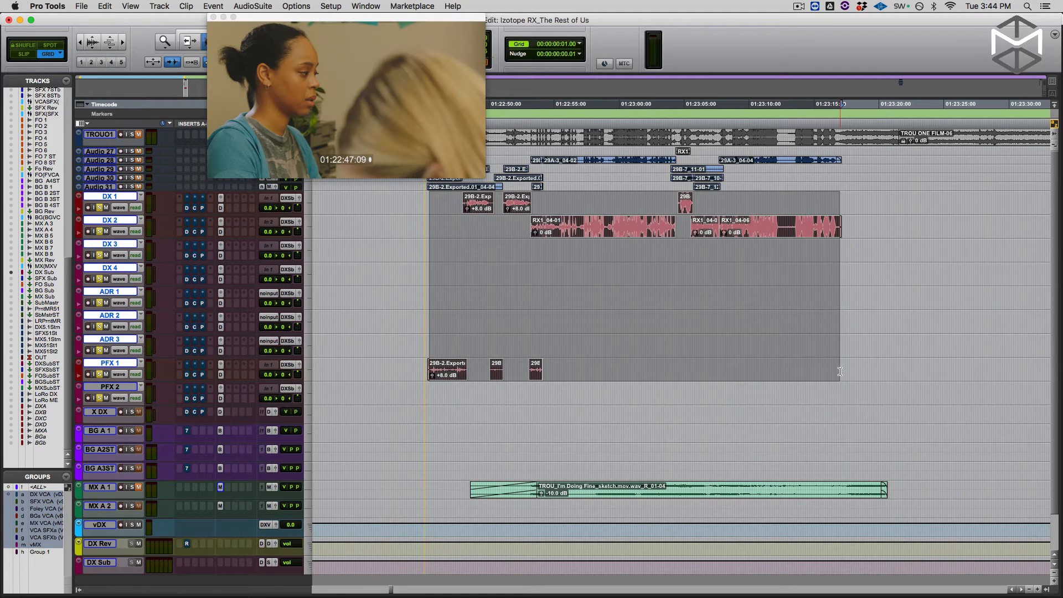
pyautogui.hotkey('ctrl', 'Up')
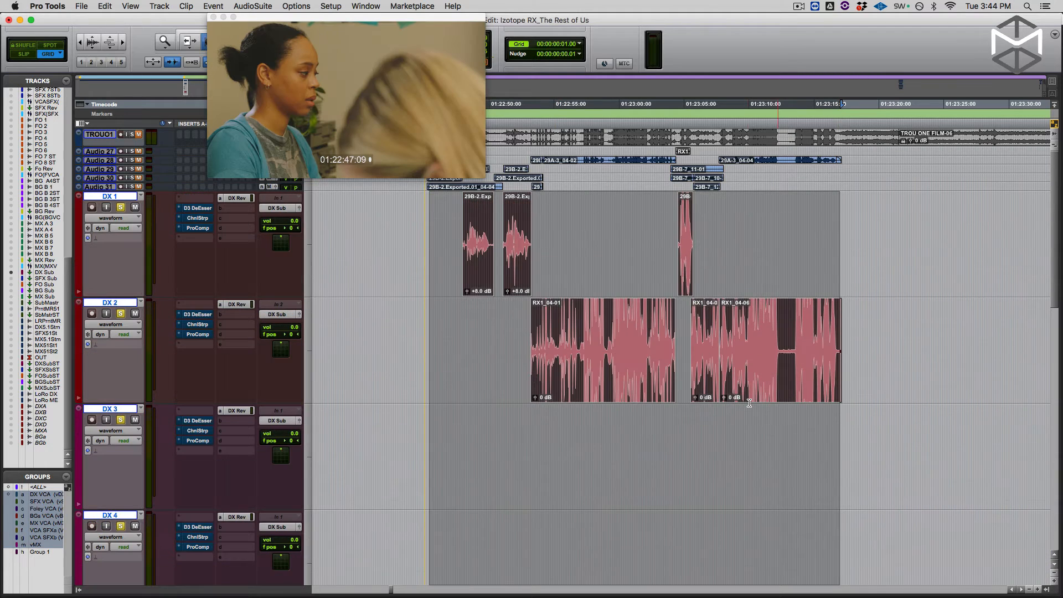
pyautogui.click(472, 241)
pyautogui.press('space')
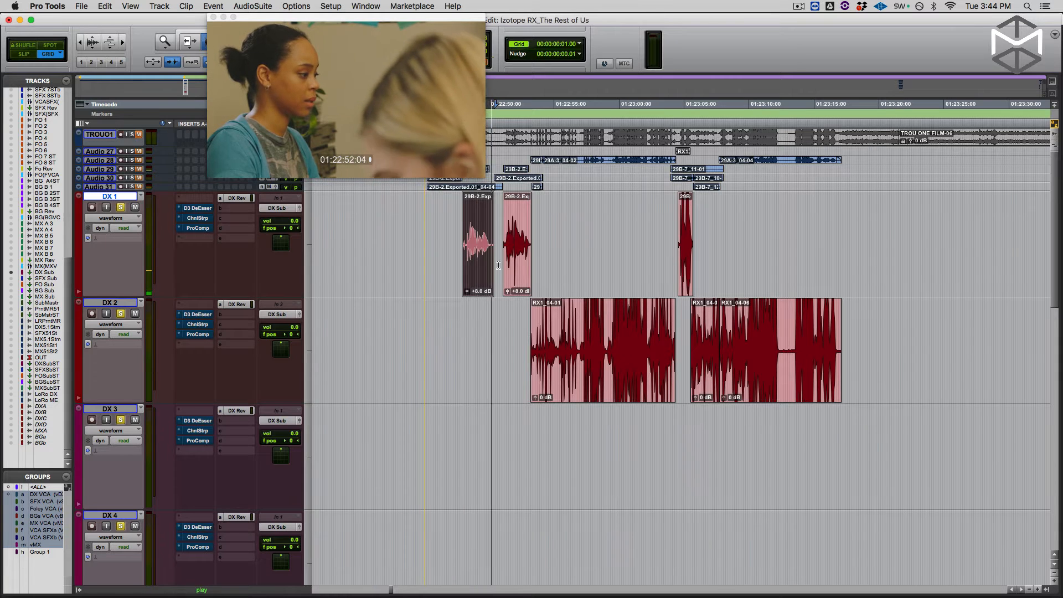
pyautogui.press('space')
pyautogui.press('space')
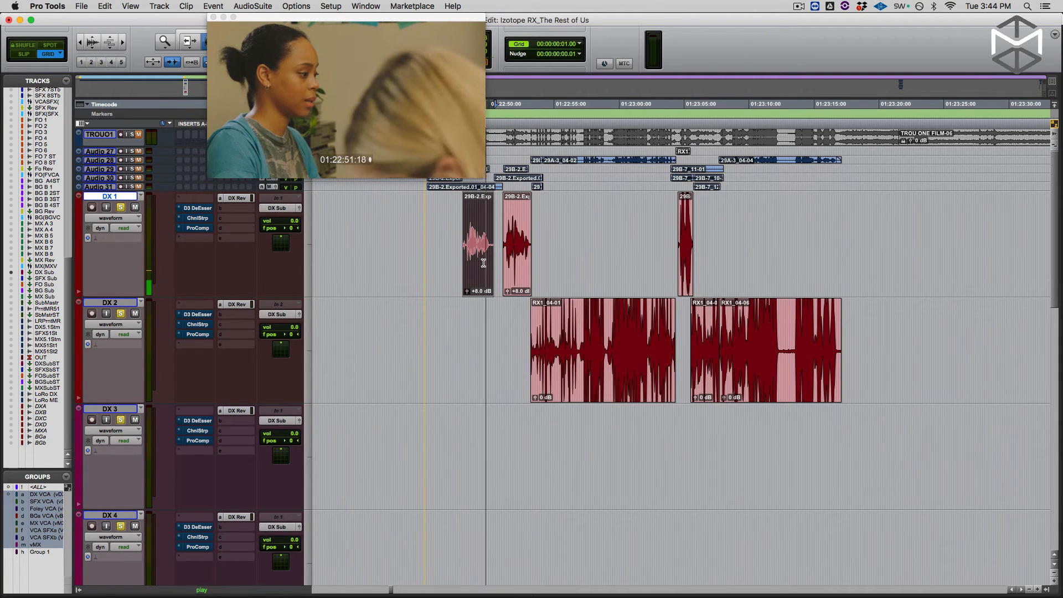
# - Select the RX1_04-01 clip on DX 2 and solo only that track to audition the clip
pyautogui.click(581, 324)
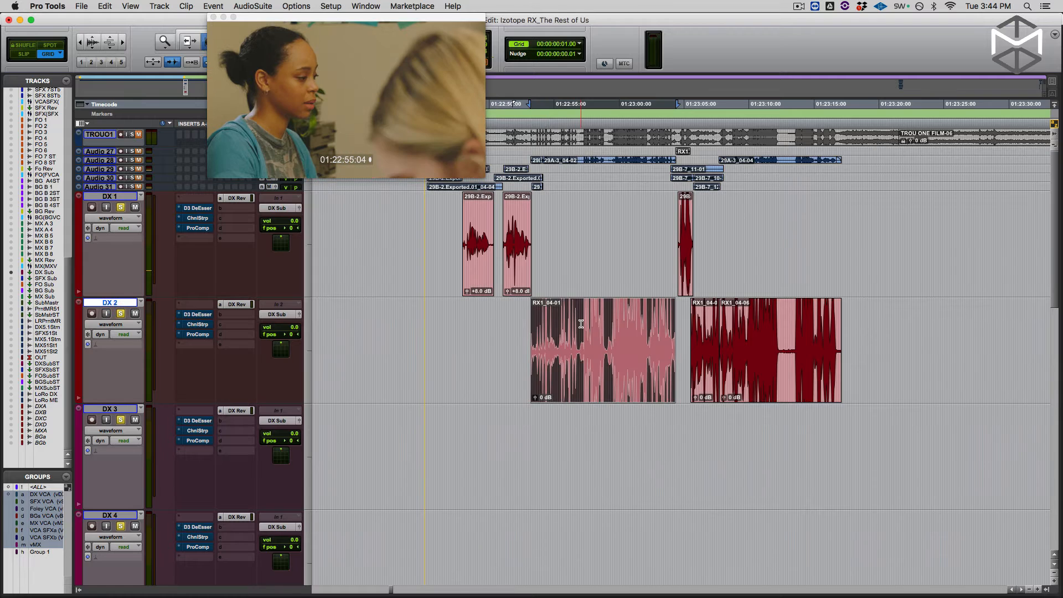
pyautogui.press('t')
pyautogui.press('t')
pyautogui.hscroll(10, 581, 324)
pyautogui.hscroll(-2, 581, 324)
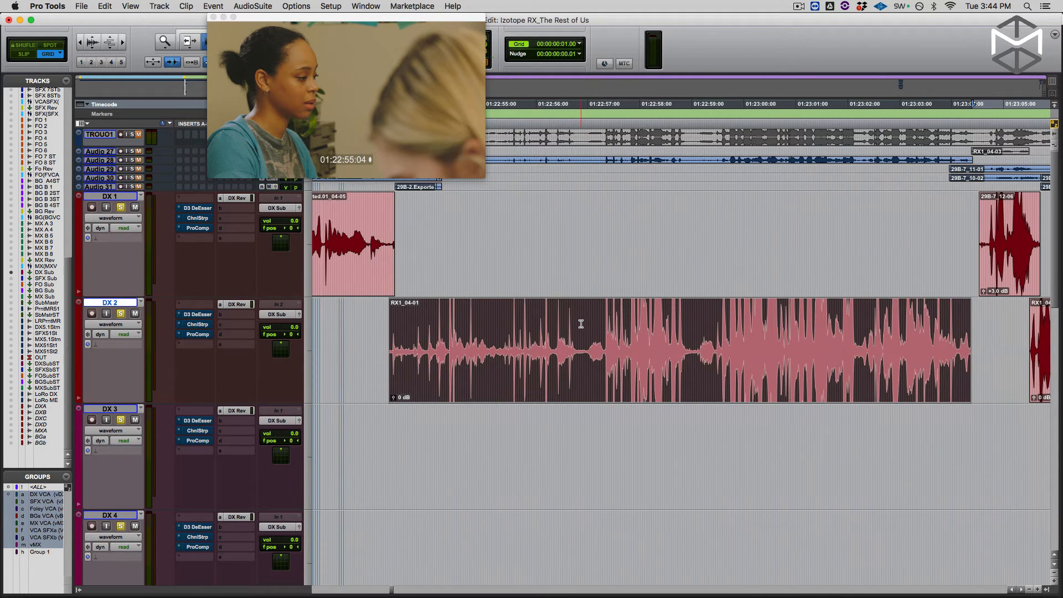
pyautogui.hotkey('shift', 's')
pyautogui.press('space')
# - Duplicate the DX 2 playlist as DX 2.01 and open the track's playlist list
pyautogui.hotkey('ctrl', 'alt', '\\')
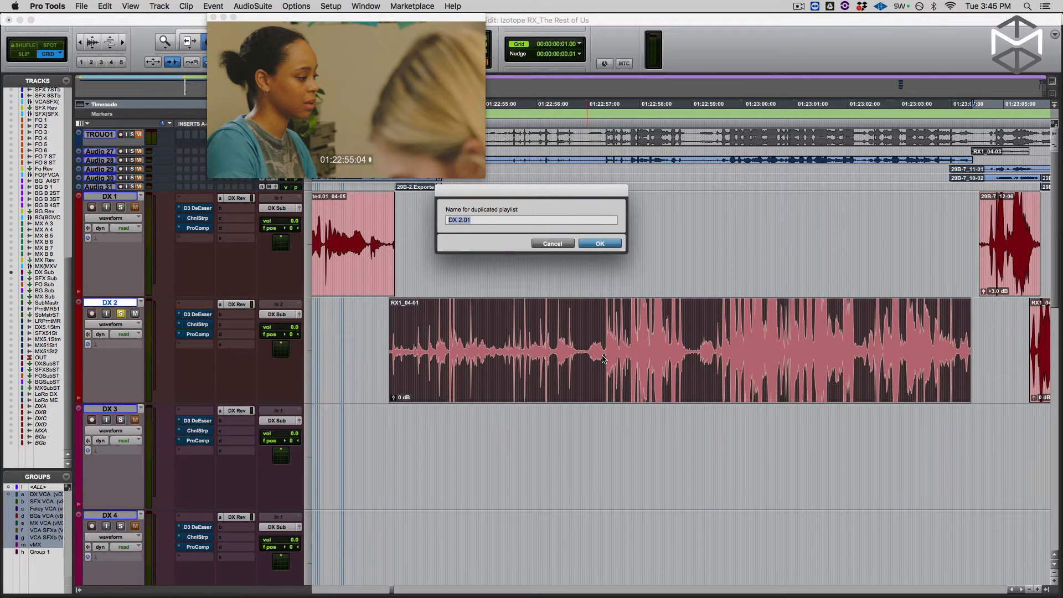
pyautogui.click(608, 245)
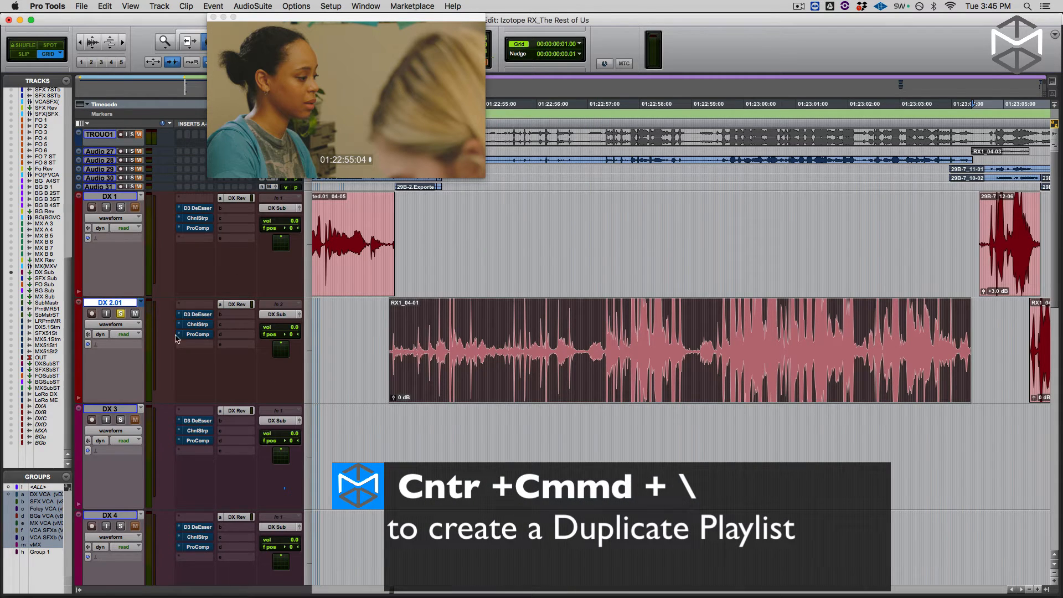
pyautogui.click(143, 303)
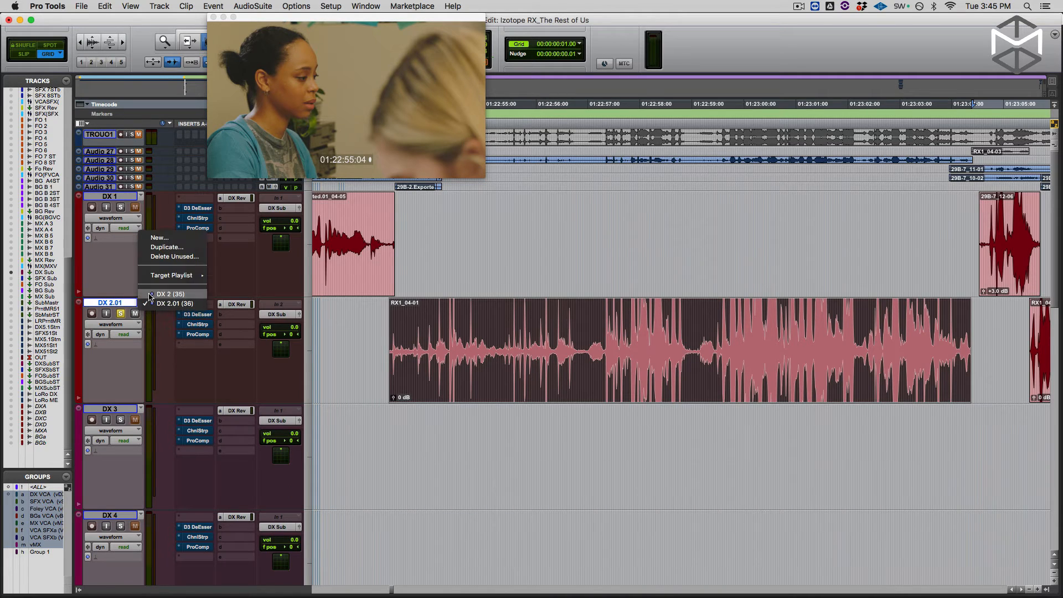
# - Switch DX 2 back to its original playlist and send the RX1_04-01 clip to RX for repair through RX 7 Connect
pyautogui.click(166, 294)
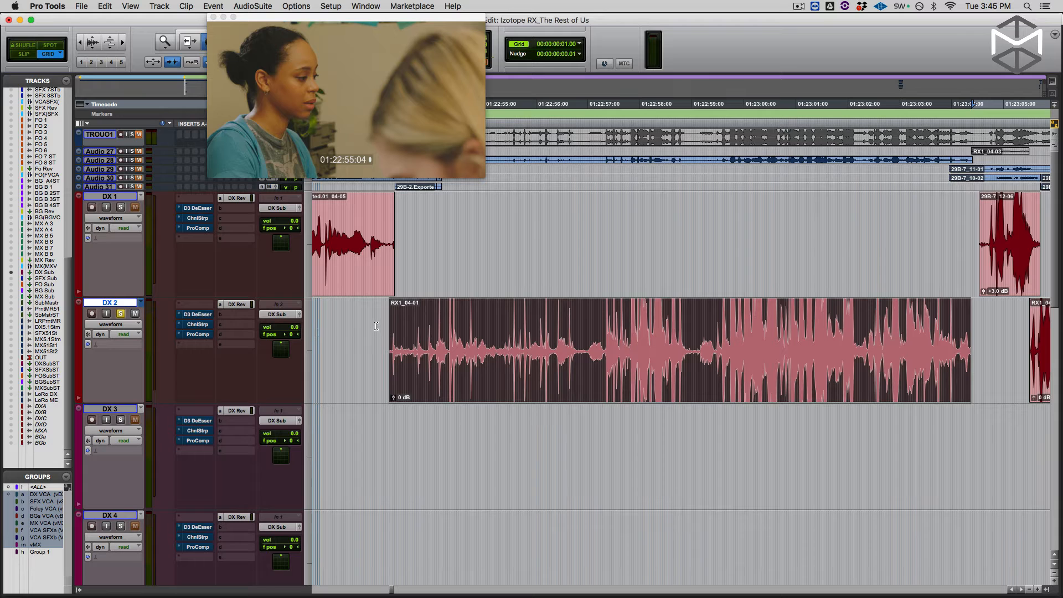
pyautogui.click(252, 6)
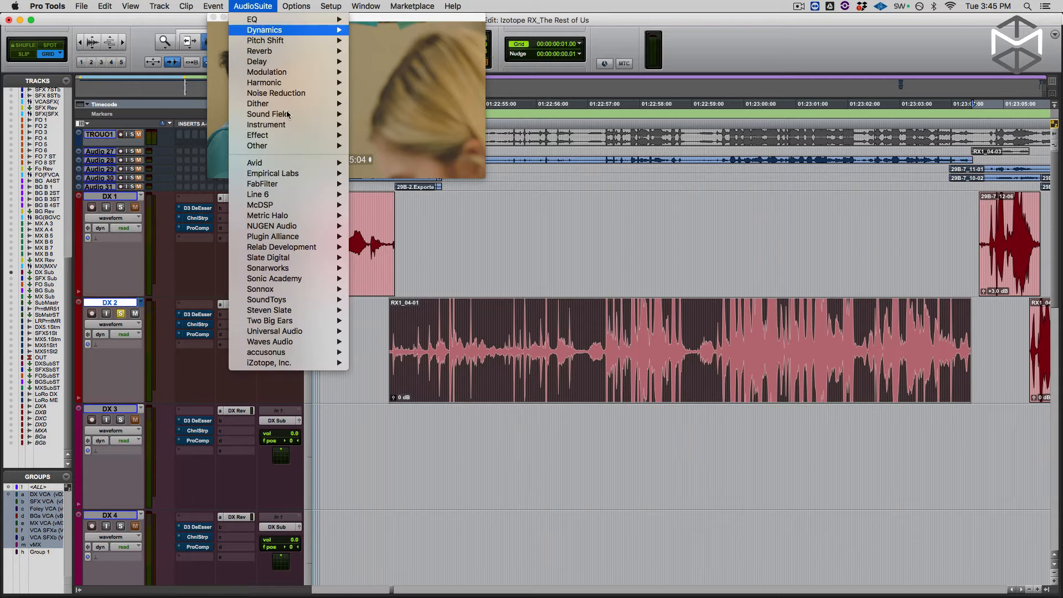
pyautogui.moveTo(320, 363)
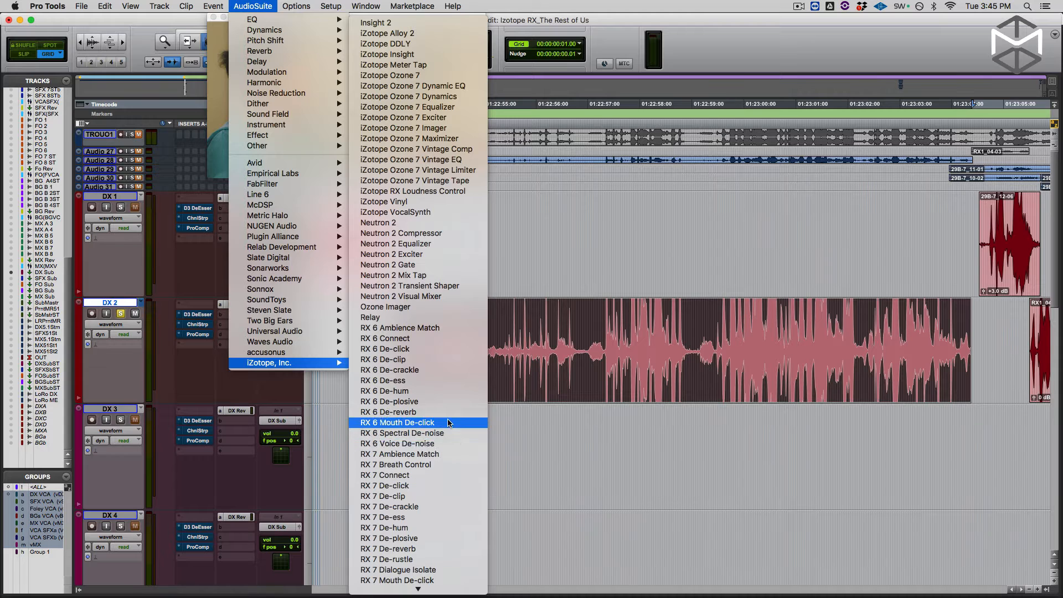
pyautogui.click(453, 475)
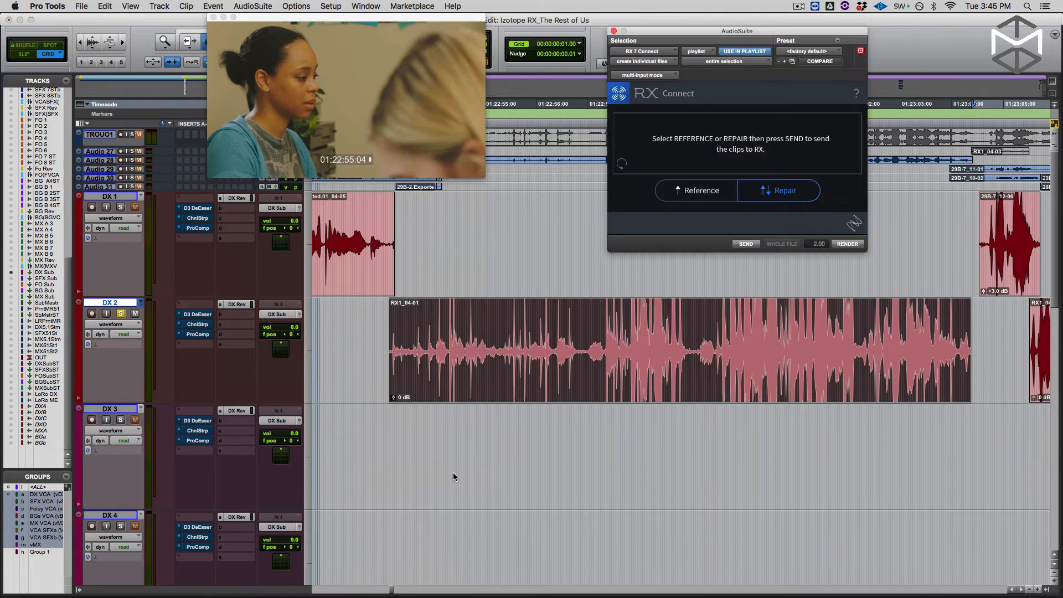
pyautogui.moveTo(715, 32); pyautogui.dragTo(666, 58)
pyautogui.moveTo(710, 169)
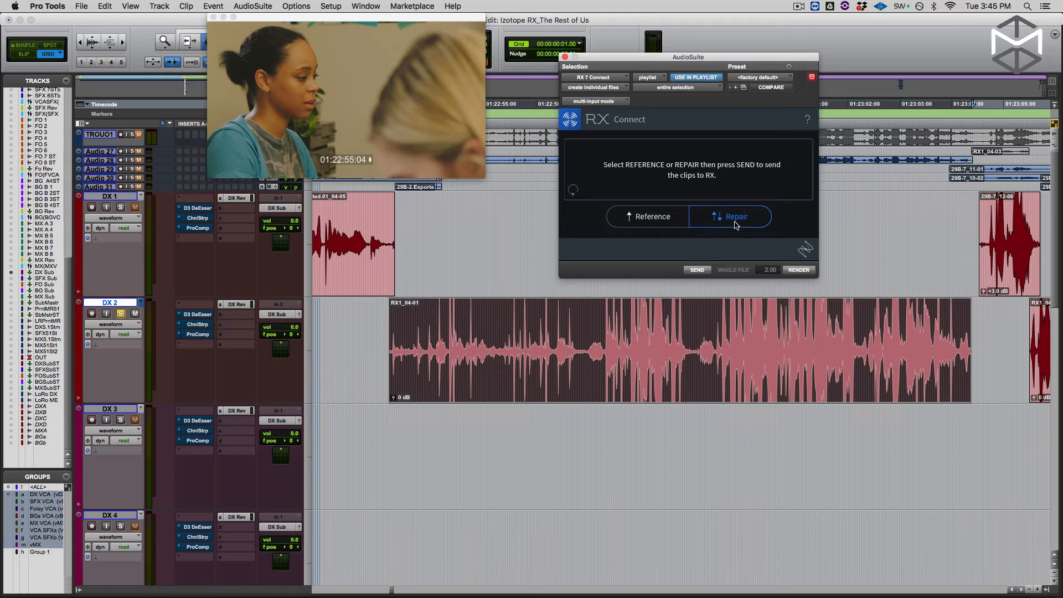
pyautogui.click(698, 270)
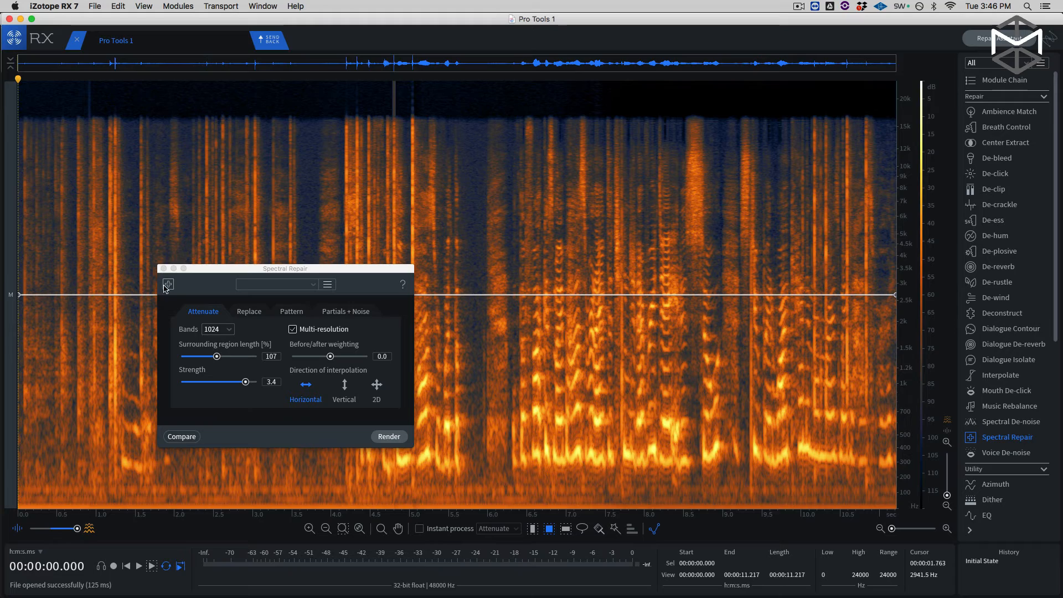
# - Close the Spectral Repair module and hide the clip gain curve, leaving the display on full spectrogram
pyautogui.click(163, 269)
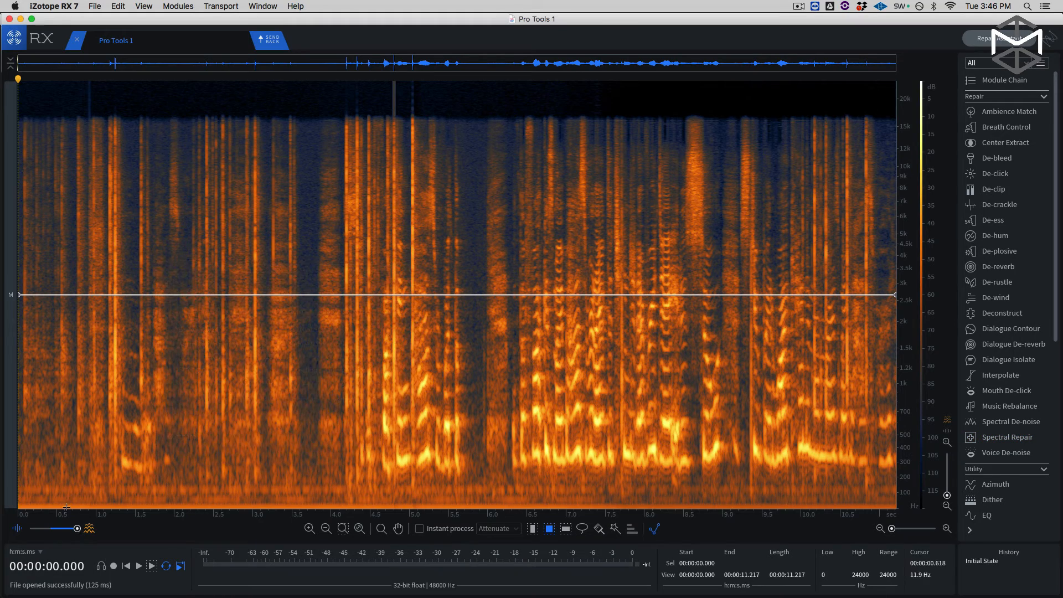
pyautogui.moveTo(76, 529)
pyautogui.mouseDown()
pyautogui.moveTo(29, 535)
pyautogui.moveTo(77, 529)
pyautogui.mouseUp()
pyautogui.click(656, 529)
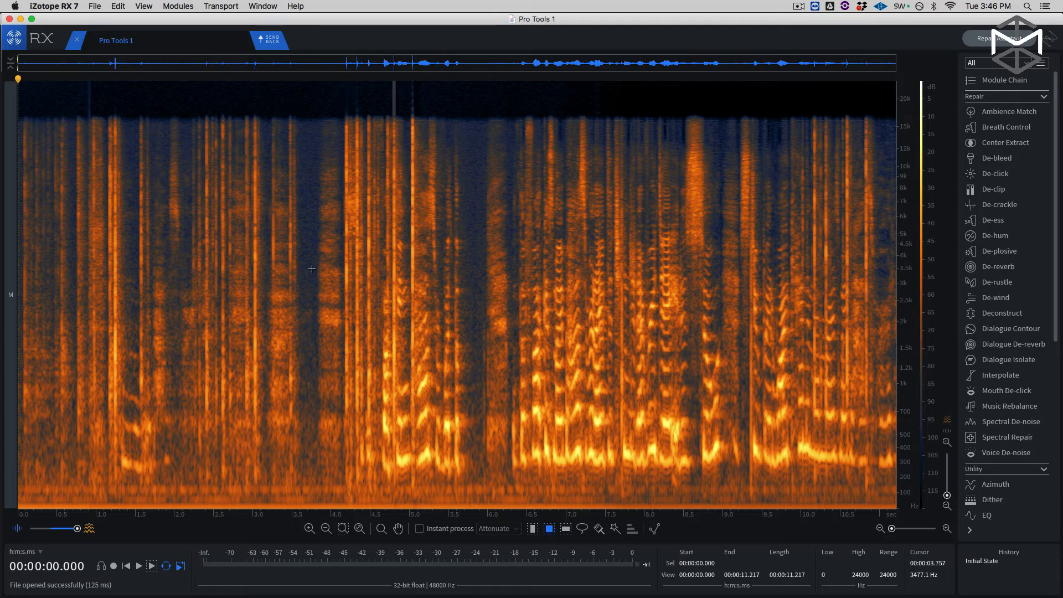
# - Set the spectrogram's frequency scale to Bark
pyautogui.scroll(5, 311, 267)
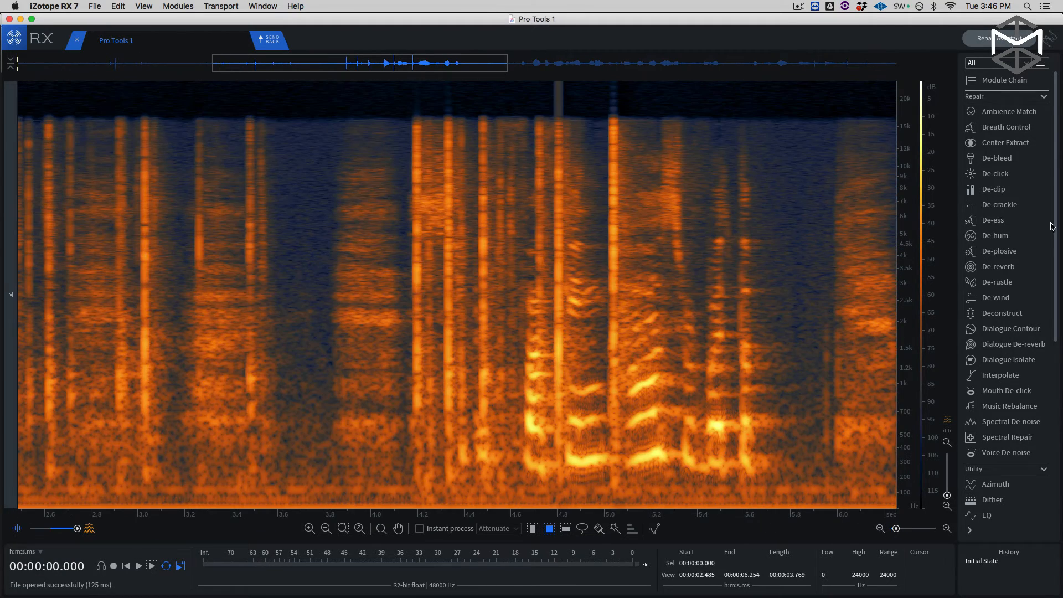
pyautogui.rightClick(911, 221)
pyautogui.moveTo(934, 224)
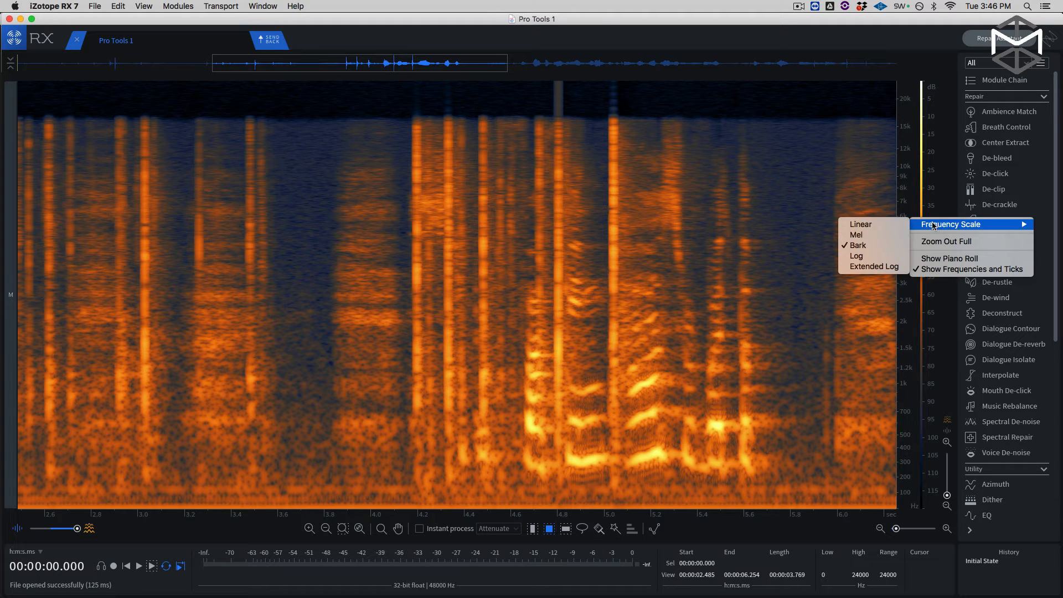
pyautogui.click(888, 246)
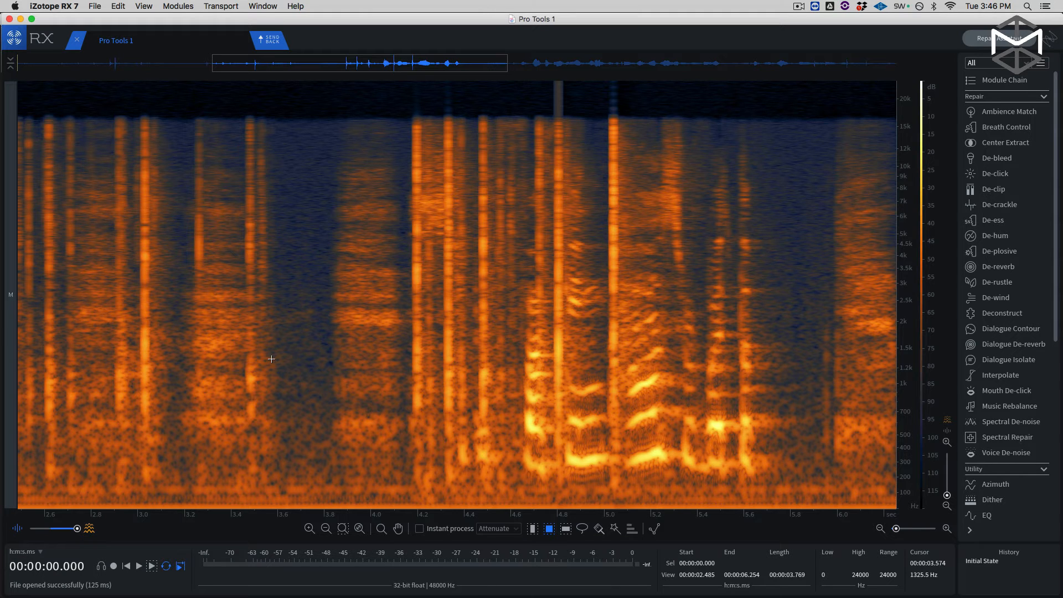
# - Play the unprocessed clip from about 0.7 seconds while viewing its spectrogram
pyautogui.scroll(-4, 316, 288)
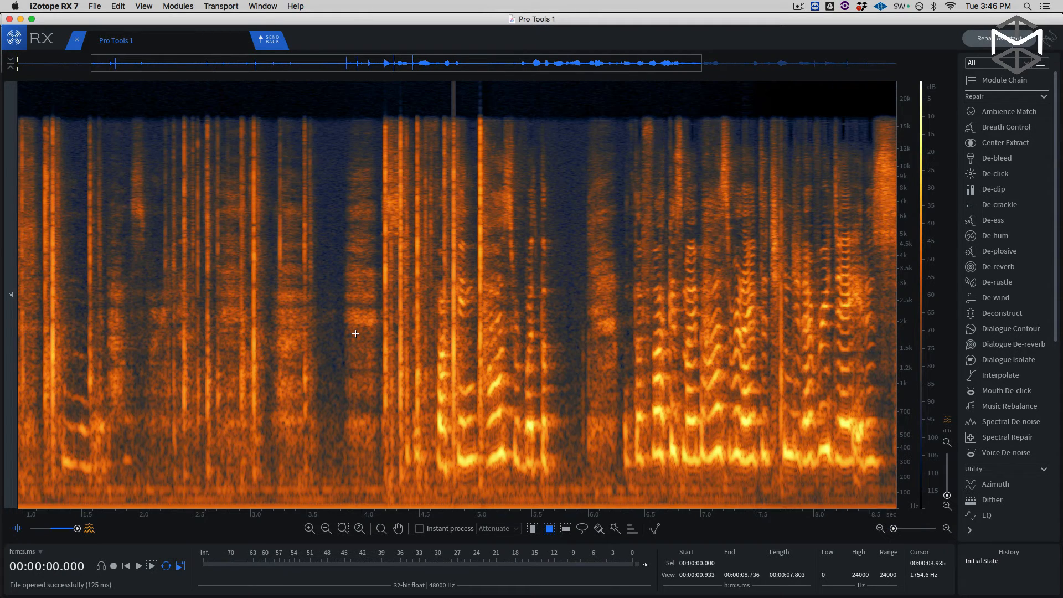
pyautogui.click(20, 120)
pyautogui.press('space')
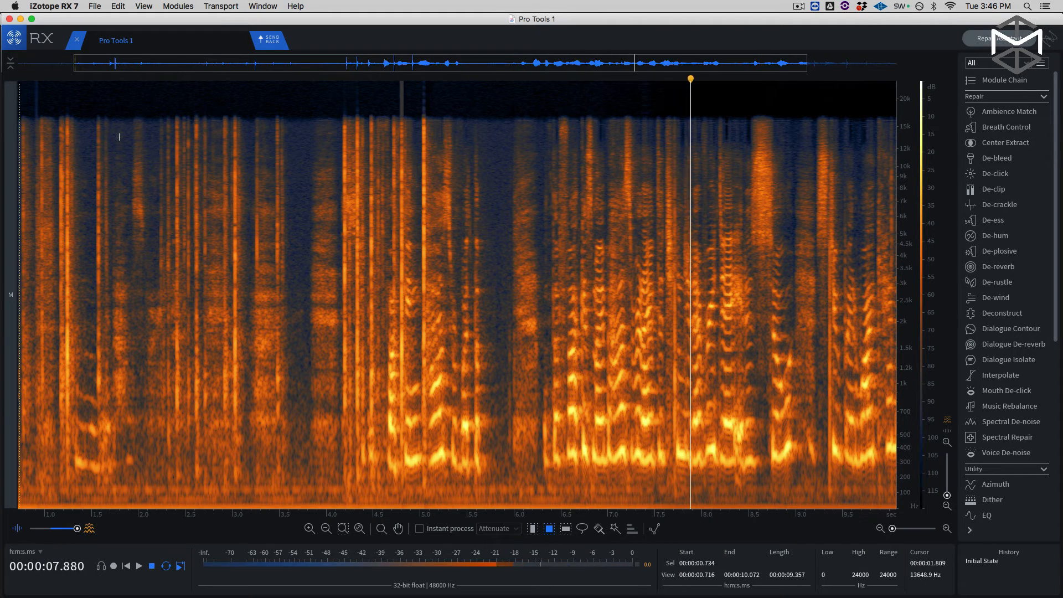
pyautogui.moveTo(323, 66); pyautogui.dragTo(459, 74)
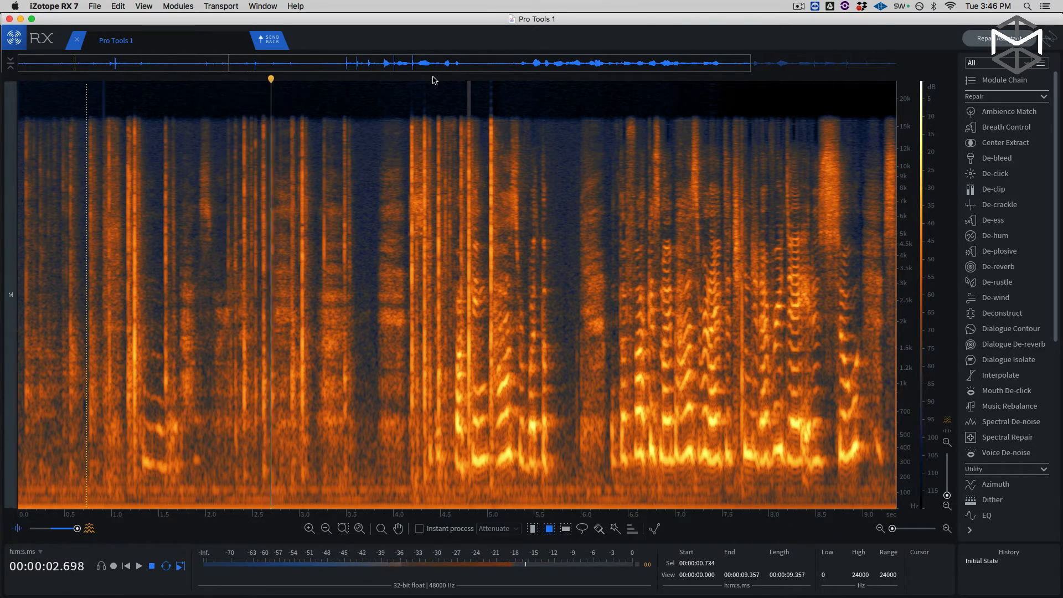
pyautogui.press('space')
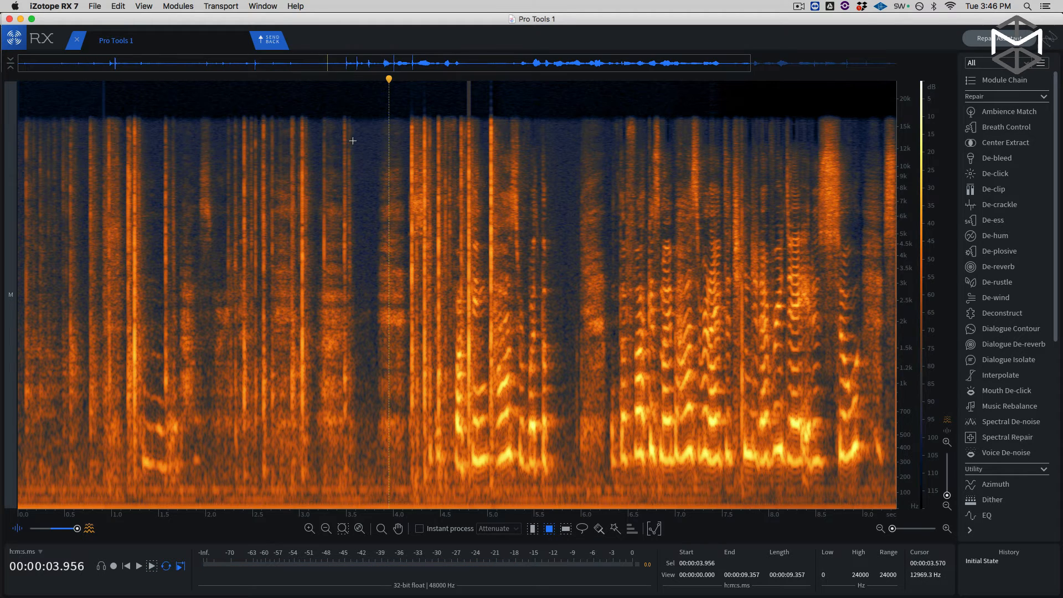
# - Select the quiet gap from about 3.588 to 3.829 seconds with the Time Selection tool and audition it
pyautogui.press('t')
pyautogui.click(354, 141)
pyautogui.moveTo(354, 142); pyautogui.dragTo(377, 141)
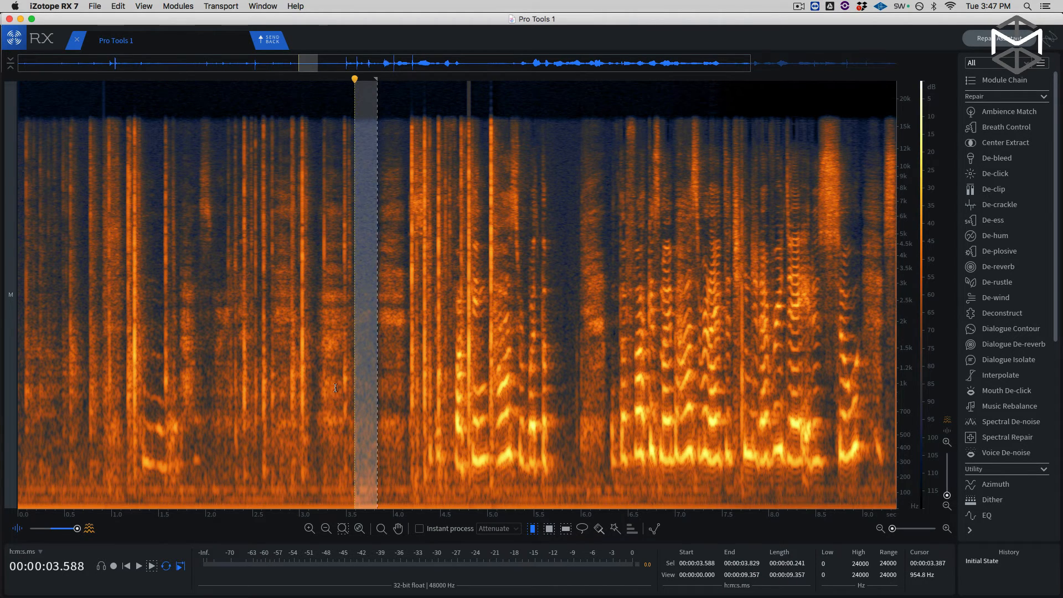
pyautogui.scroll(4, 338, 393)
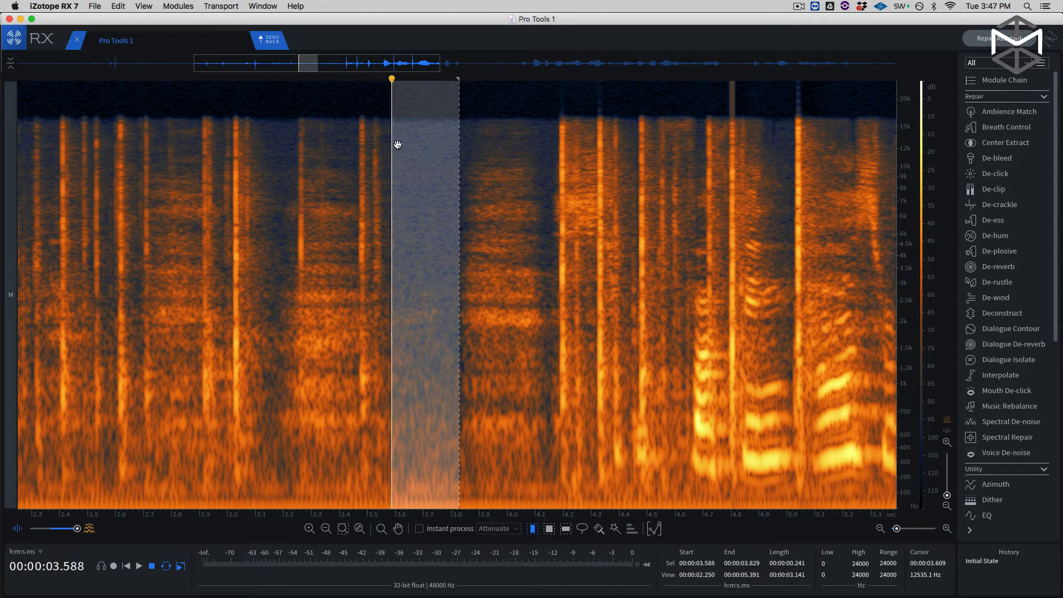
pyautogui.press('space')
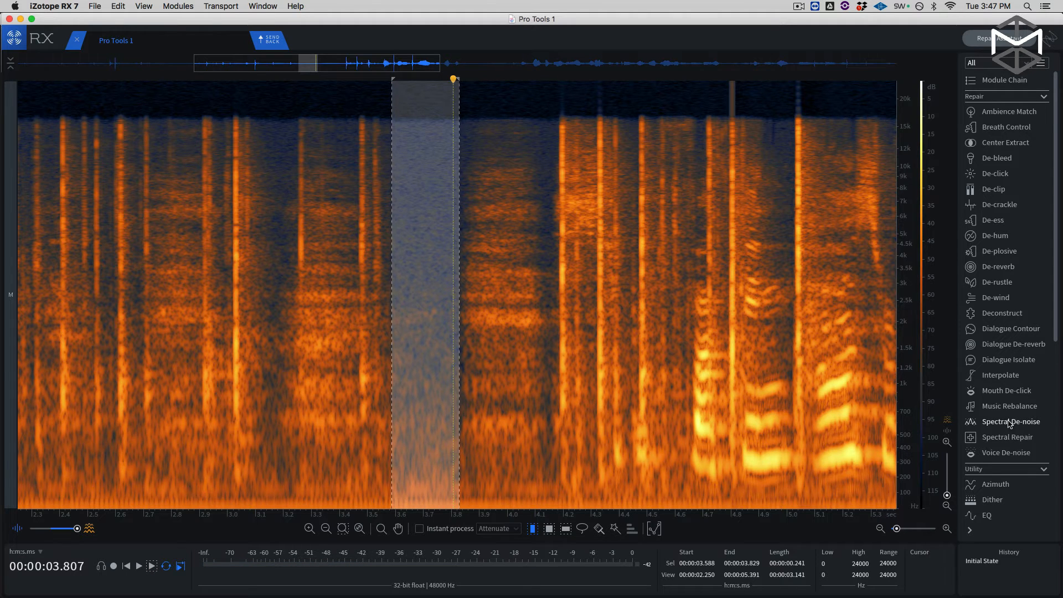
# - Learn the noise profile from the selected gap with Spectral De-noise and render the noise reduction across the whole clip
pyautogui.click(1024, 427)
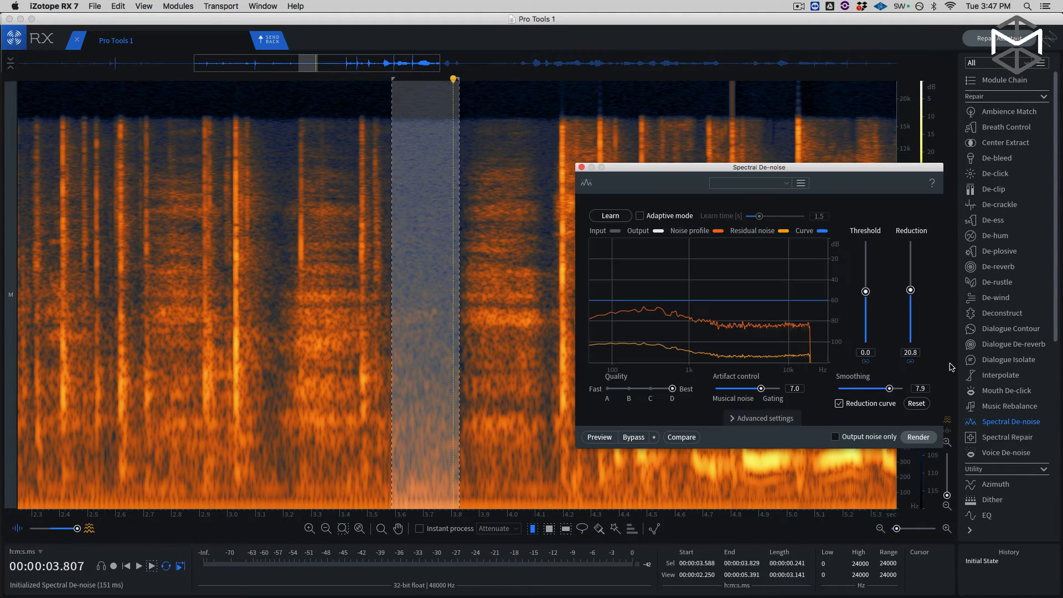
pyautogui.moveTo(640, 173); pyautogui.dragTo(596, 171)
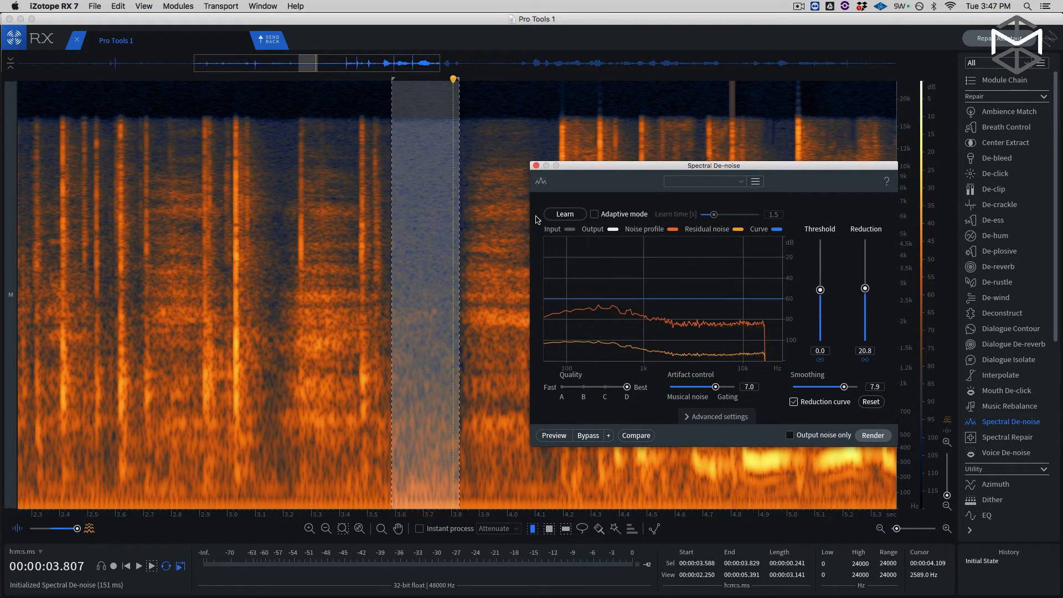
pyautogui.click(565, 215)
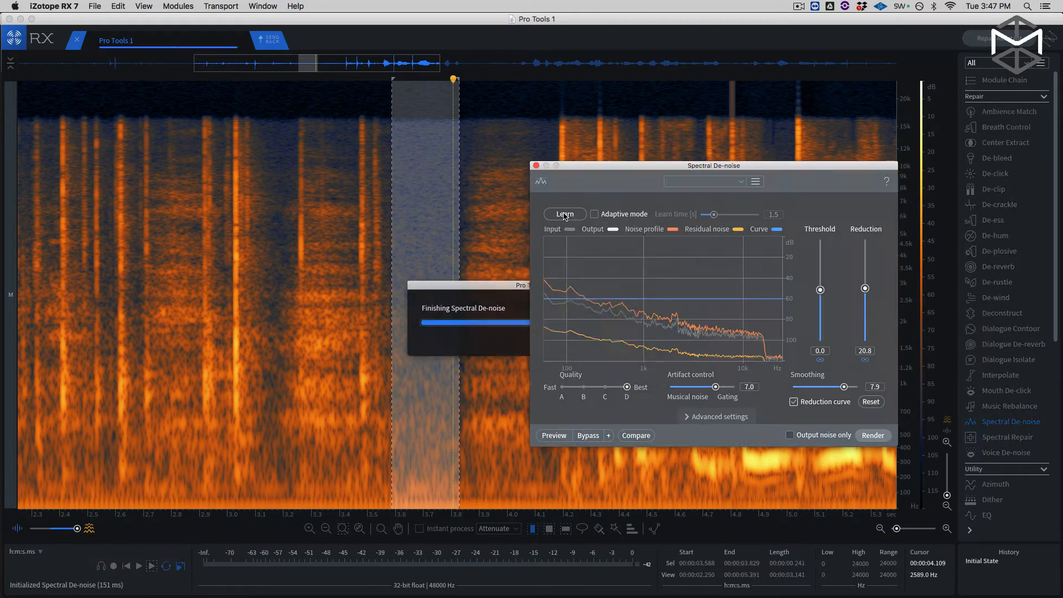
pyautogui.press('super+a')
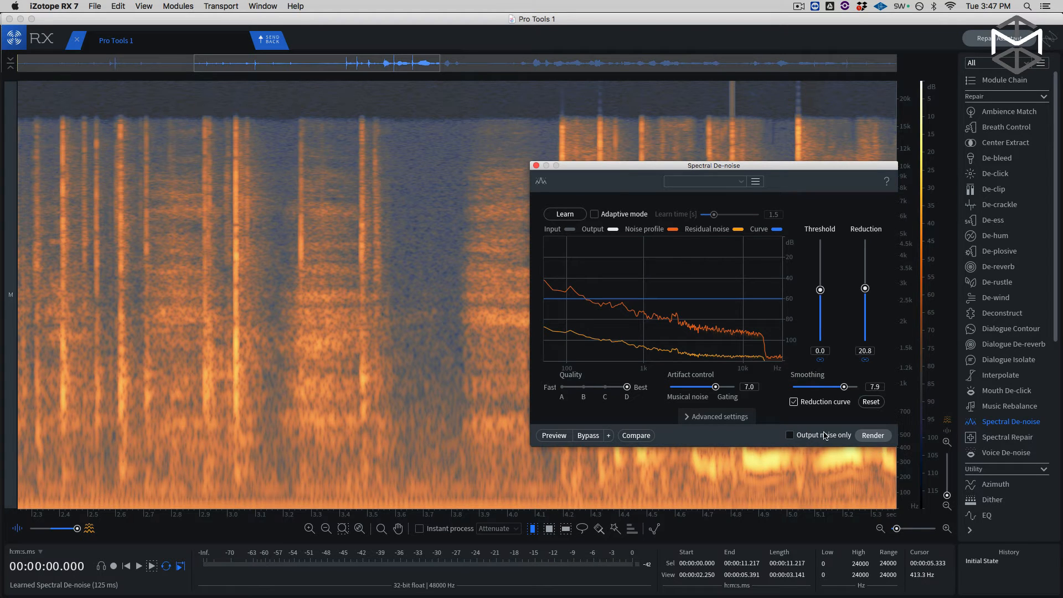
pyautogui.click(879, 436)
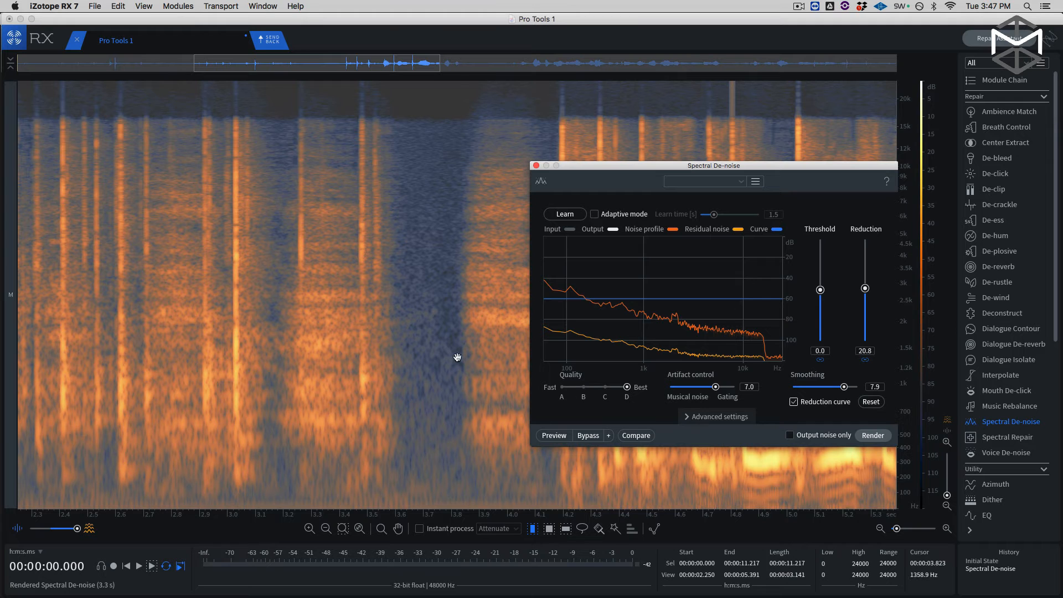
# - Play the clip, close Spectral De-noise, and compare the Initial State with the Spectral De-noise state in the history
pyautogui.press('space')
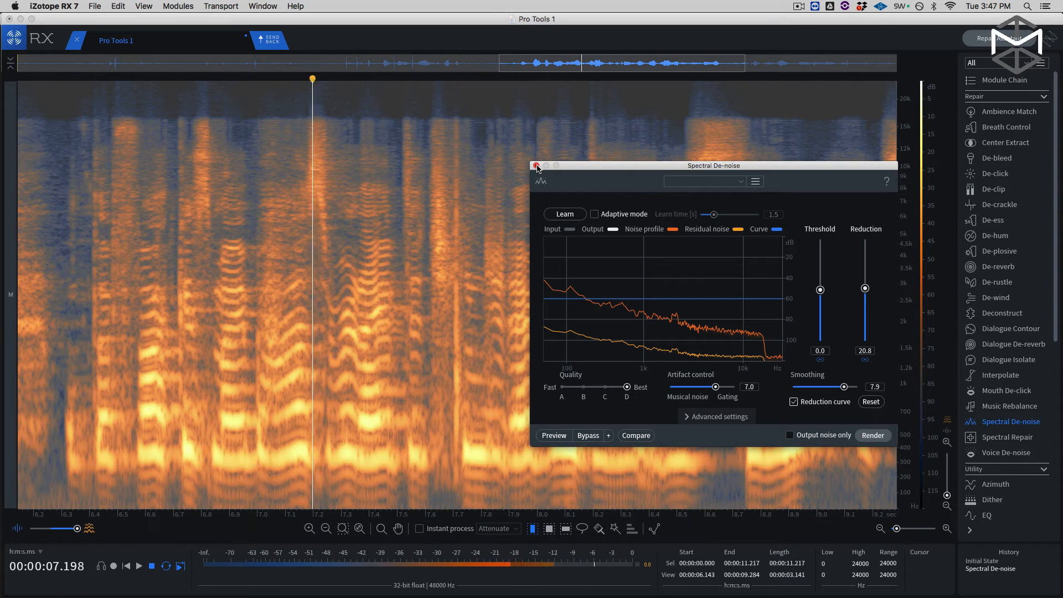
pyautogui.click(536, 166)
pyautogui.press('space')
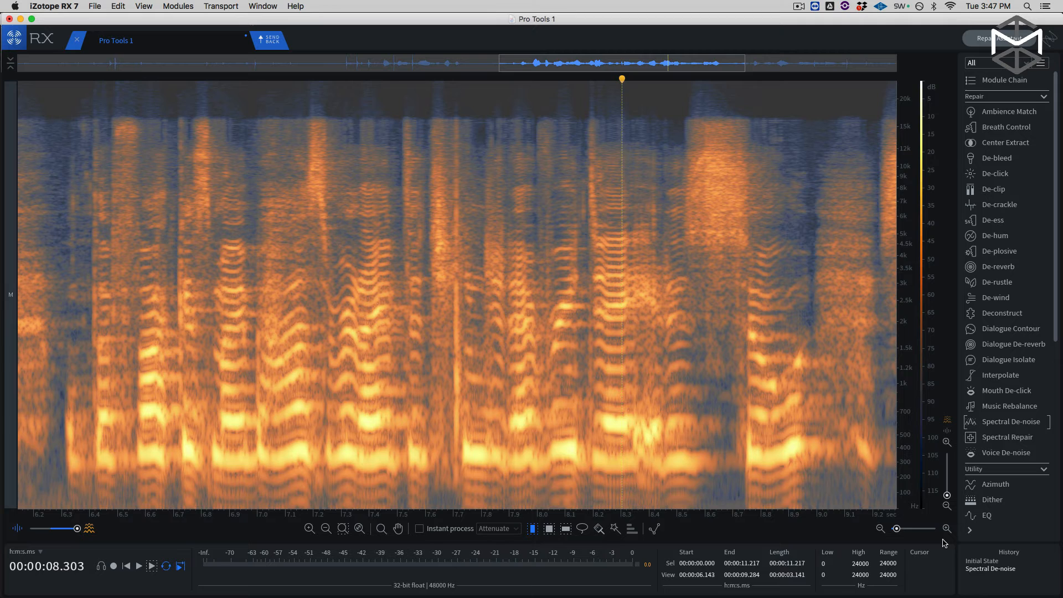
pyautogui.click(982, 562)
pyautogui.press('space')
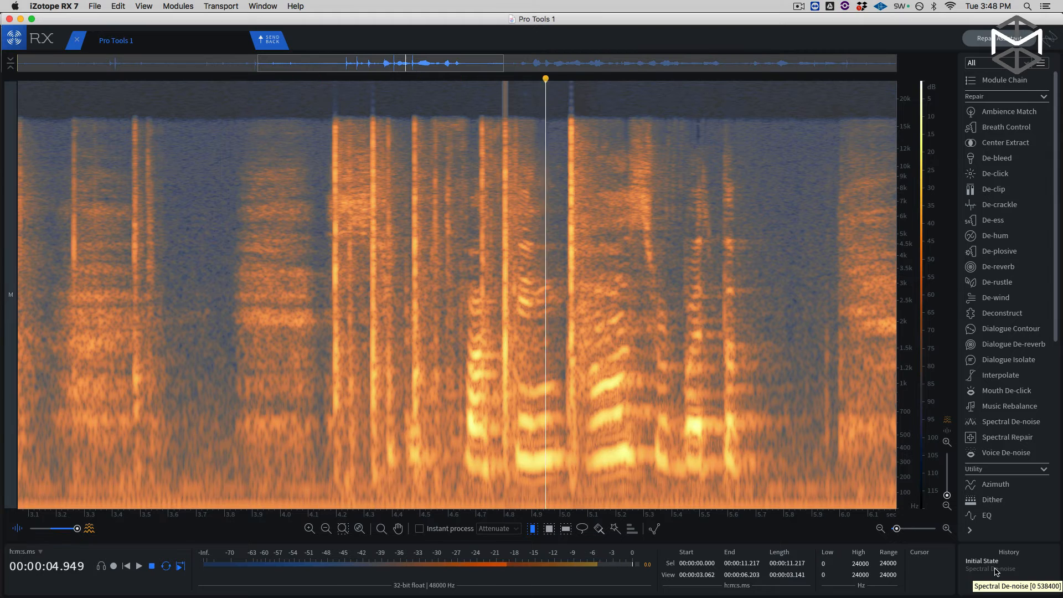
pyautogui.click(994, 569)
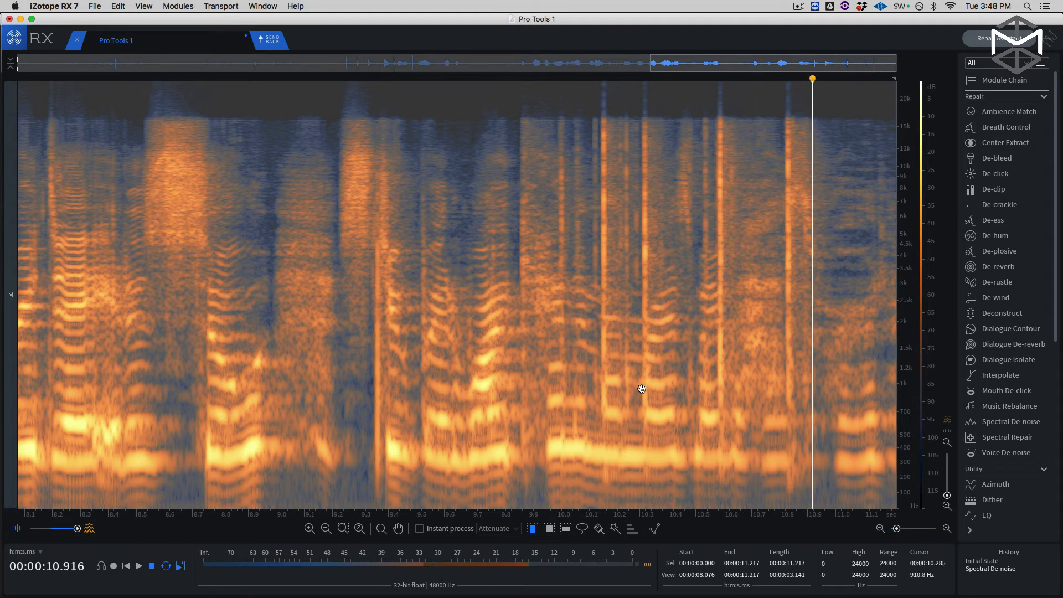
pyautogui.press('space')
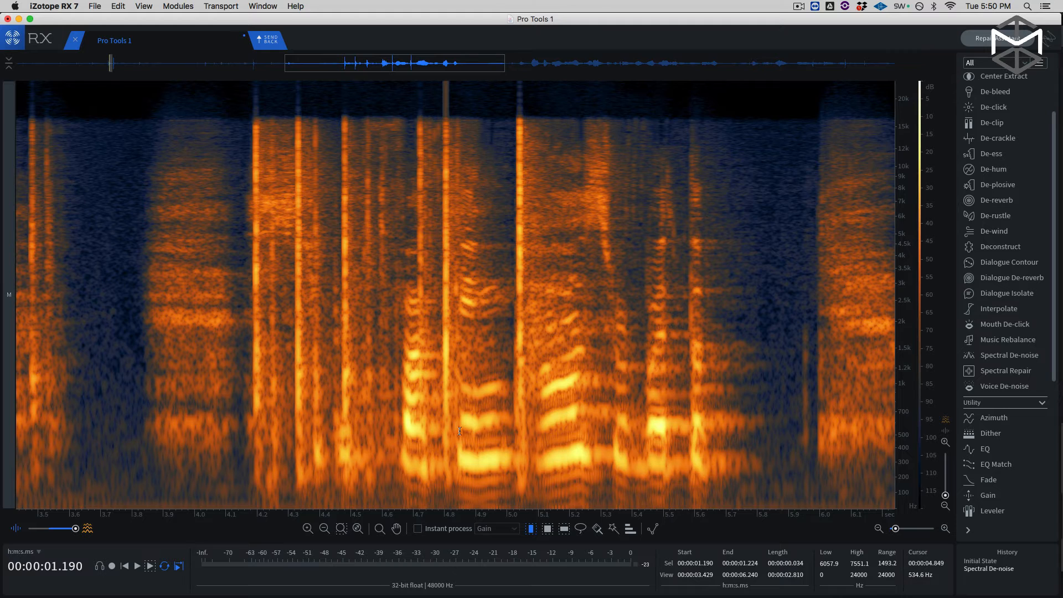
# - View the clicks between about 4.4 and 5.3 seconds using the Mel frequency scale and switch the scale back to Bark
pyautogui.scroll(5, 441, 436)
pyautogui.scroll(3, 460, 430)
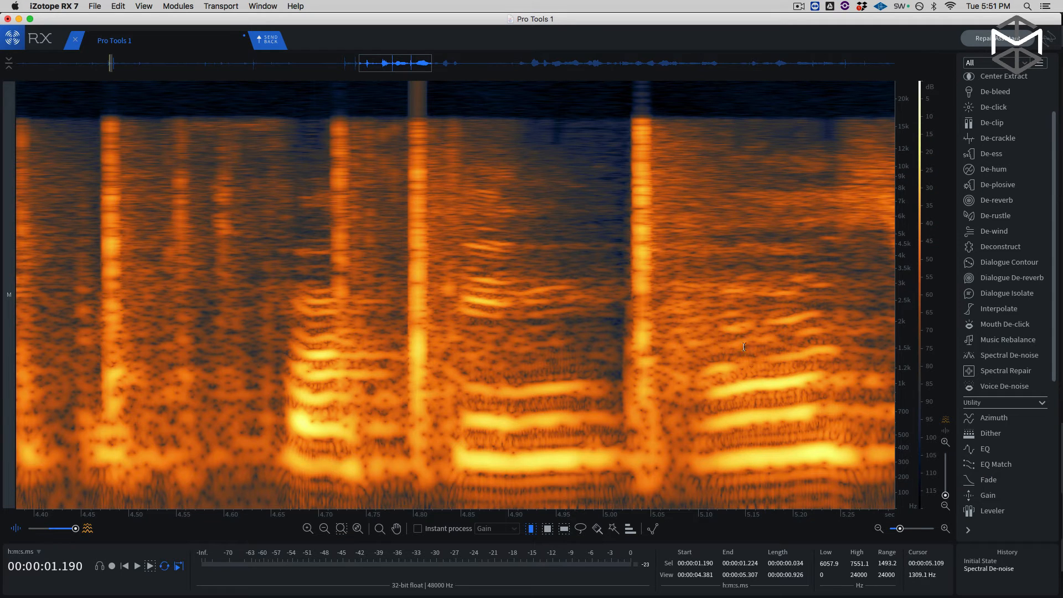
pyautogui.rightClick(904, 277)
pyautogui.moveTo(909, 278)
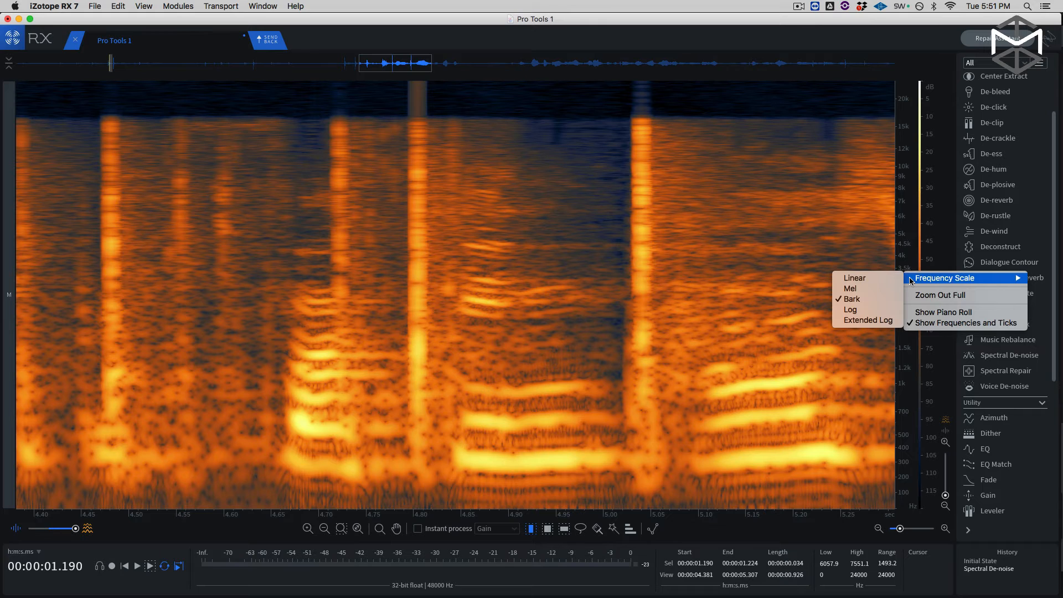
pyautogui.click(859, 294)
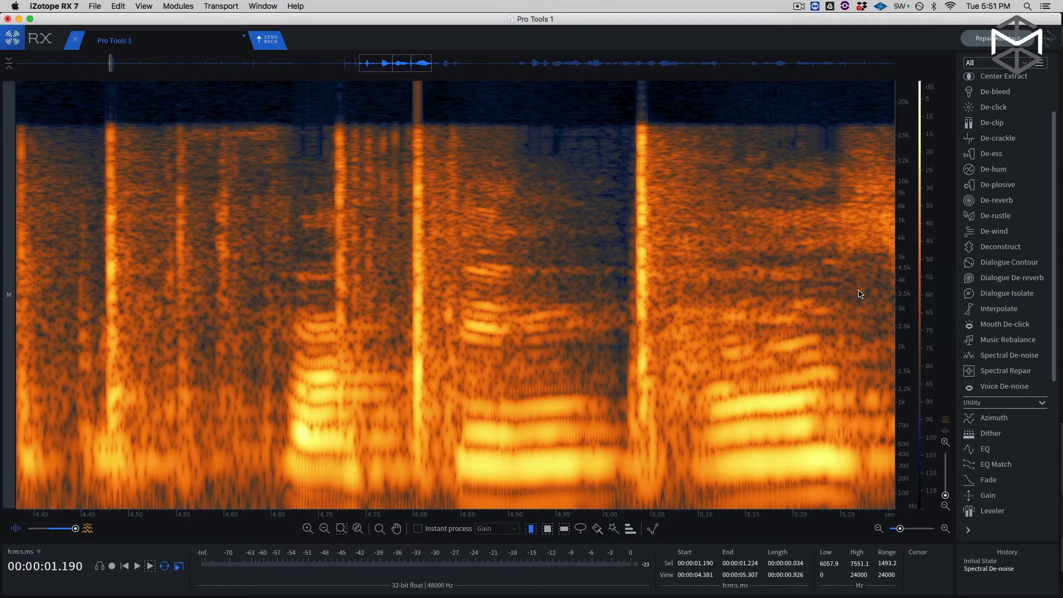
pyautogui.rightClick(909, 274)
pyautogui.moveTo(915, 276)
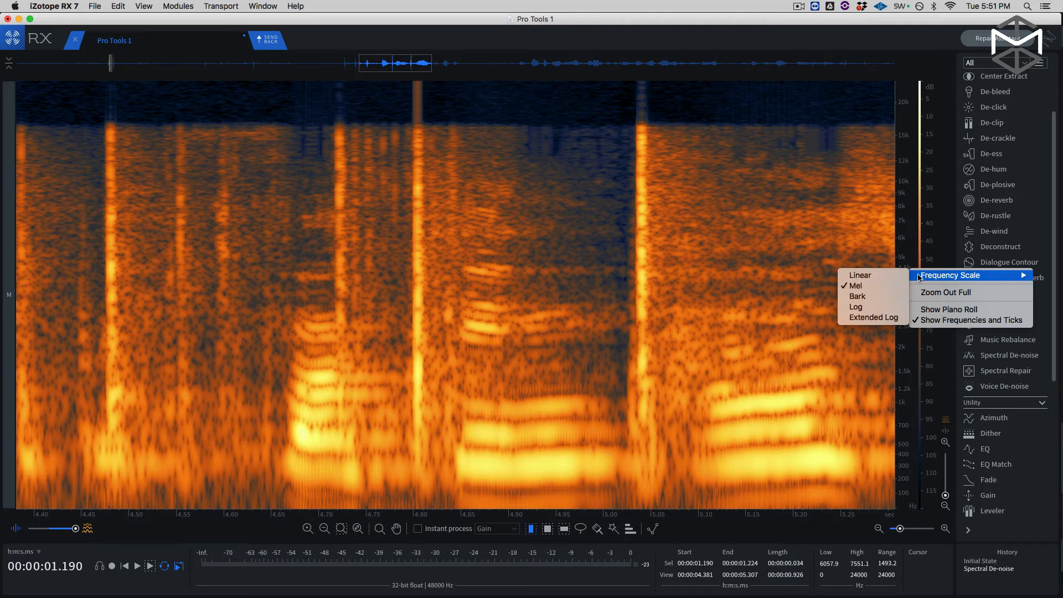
pyautogui.click(892, 299)
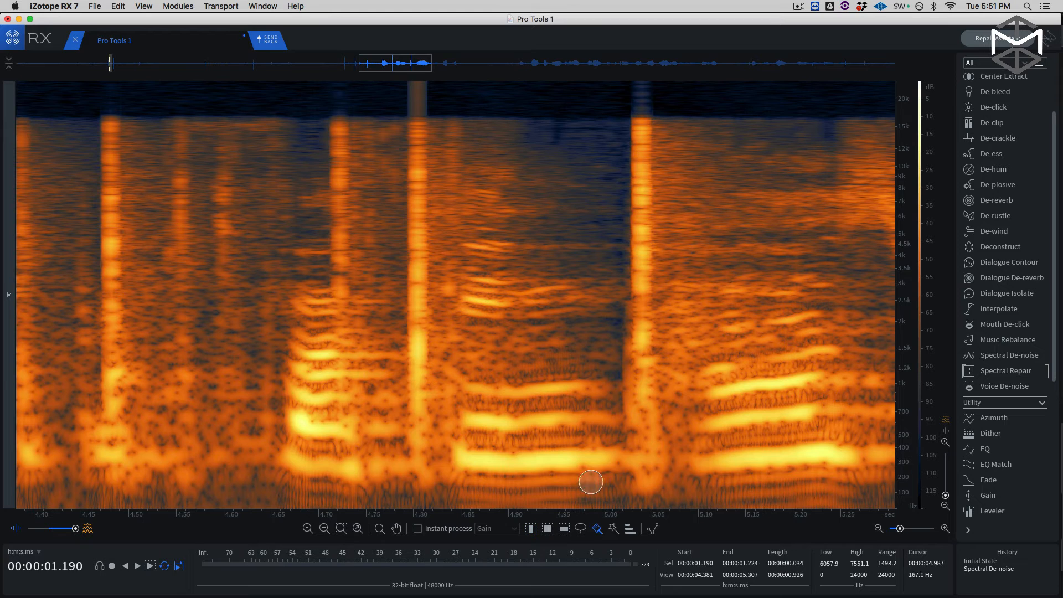
# - Paint a Brush selection with a 45 px brush along the voice's lowest bright harmonic from about 4.657 to 5.319 seconds
pyautogui.click(597, 529)
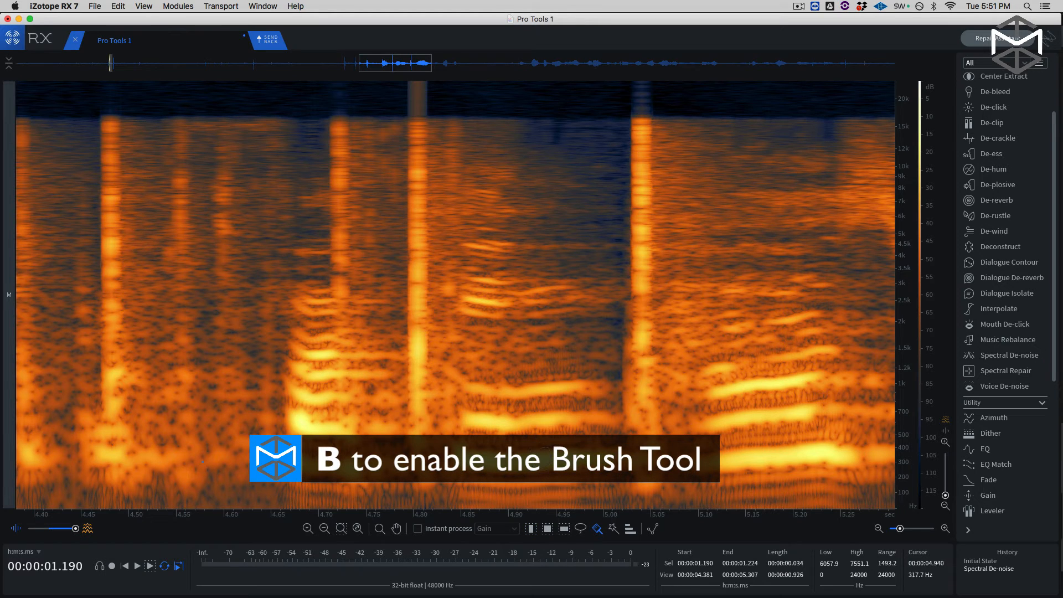
pyautogui.click(599, 530)
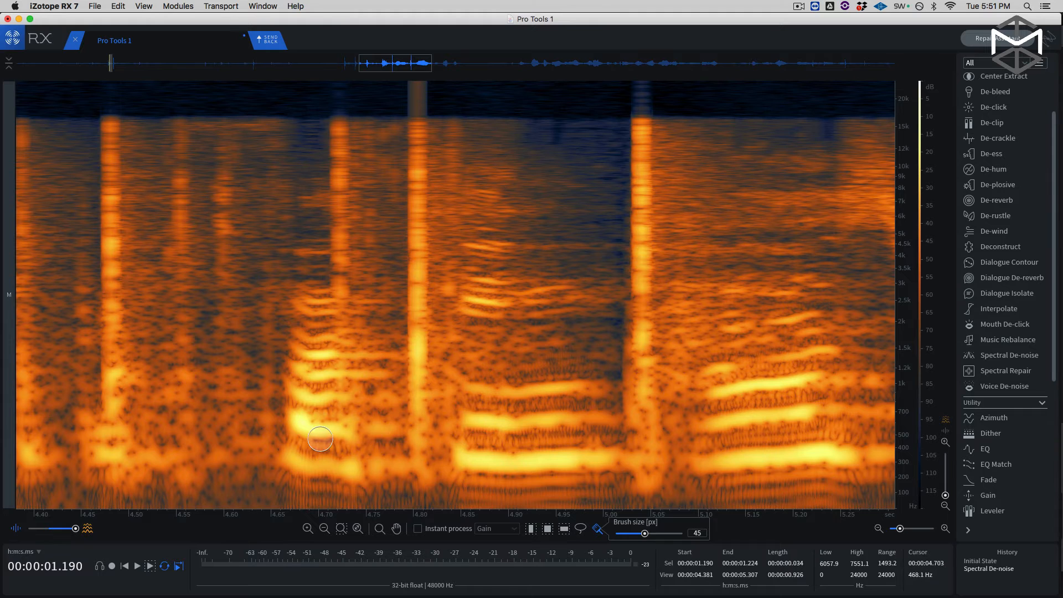
pyautogui.click(291, 454)
pyautogui.moveTo(290, 454)
pyautogui.mouseDown()
pyautogui.moveTo(363, 470)
pyautogui.moveTo(456, 455)
pyautogui.moveTo(727, 463)
pyautogui.moveTo(884, 451)
pyautogui.mouseUp()
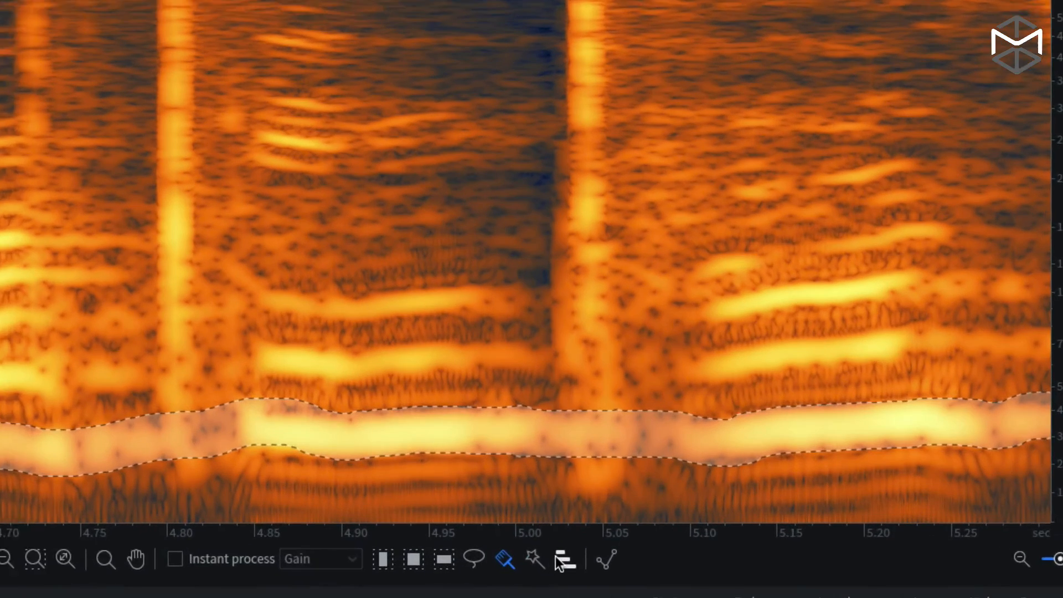
# - Extend the brushed selection to all ten harmonics and audition only the selected frequencies
pyautogui.moveTo(629, 530)
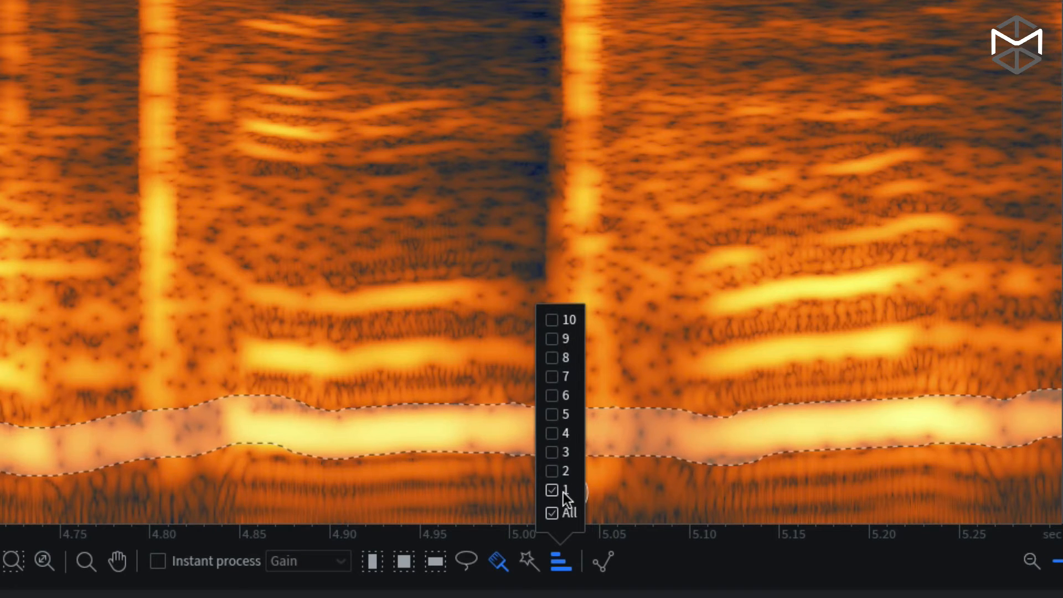
pyautogui.click(553, 513)
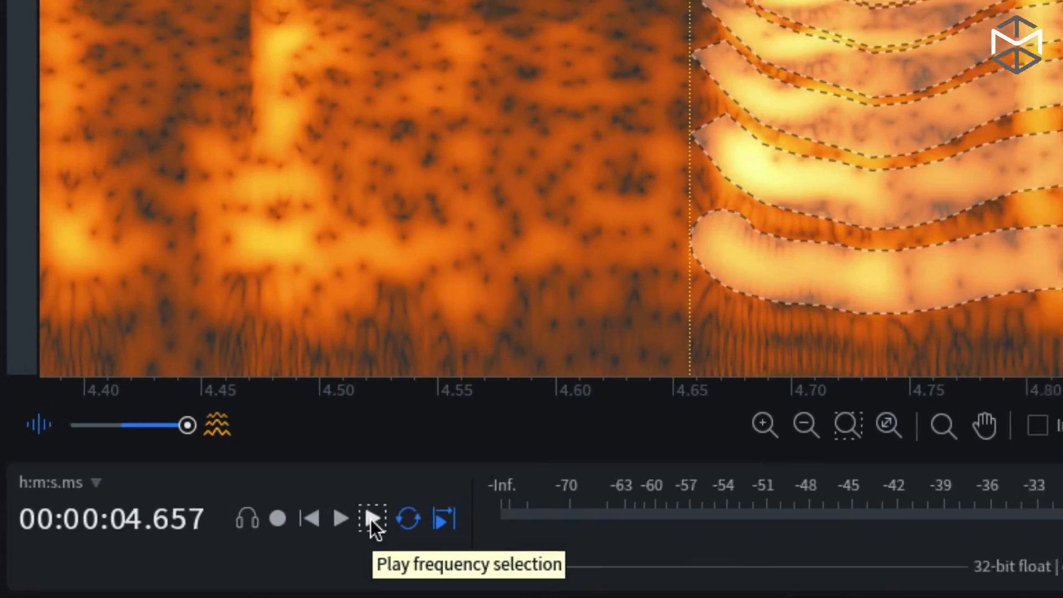
pyautogui.click(386, 516)
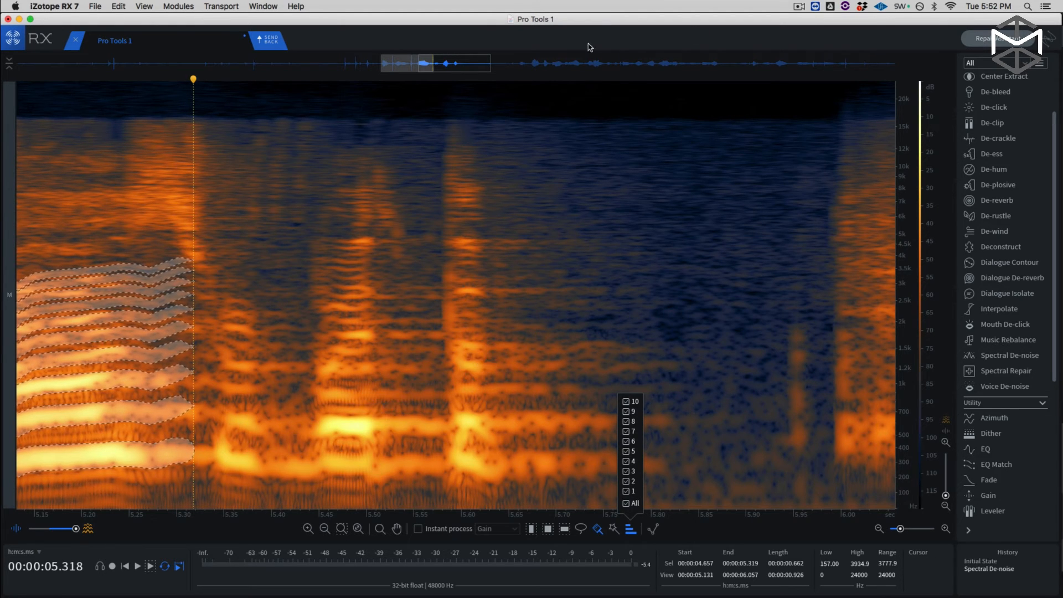
# - Configure Spectral Repair's Attenuate mode with surrounding region length 135%, before/after weighting -0.8 and strength 4.0
pyautogui.moveTo(473, 64); pyautogui.dragTo(415, 66)
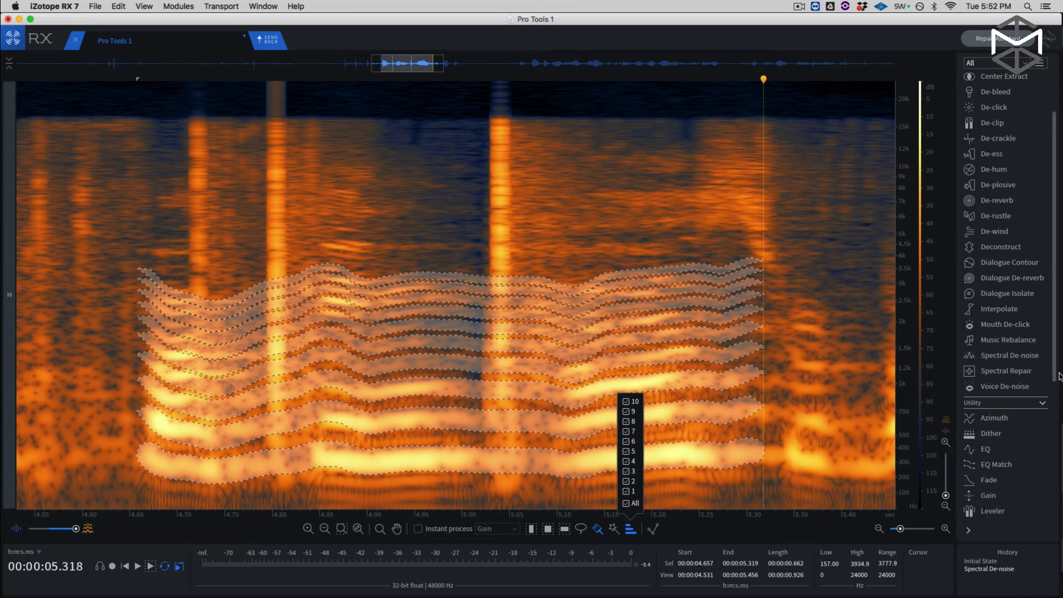
pyautogui.click(1022, 371)
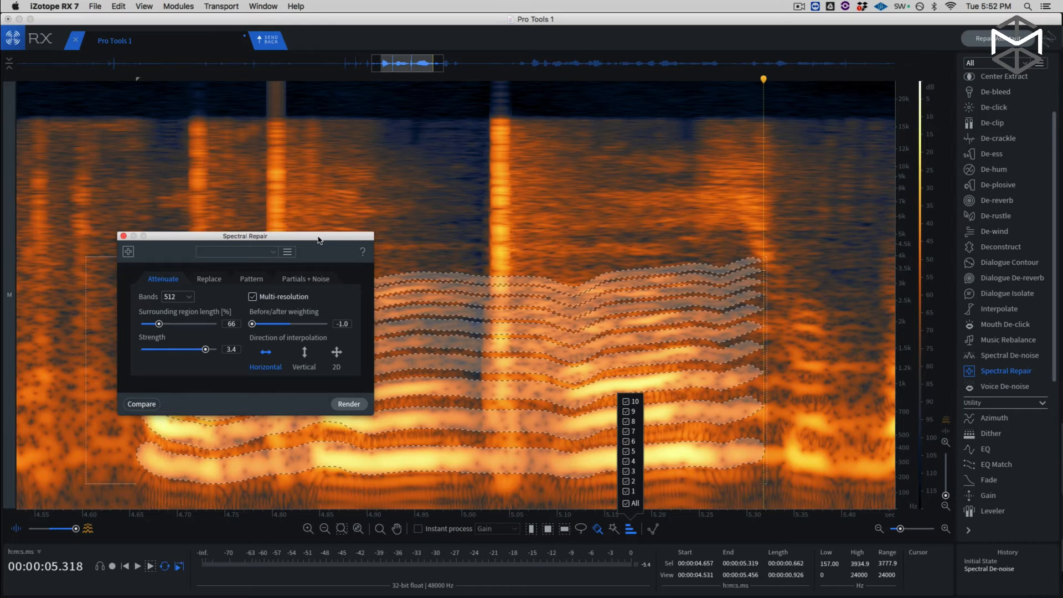
pyautogui.moveTo(324, 237); pyautogui.dragTo(431, 138)
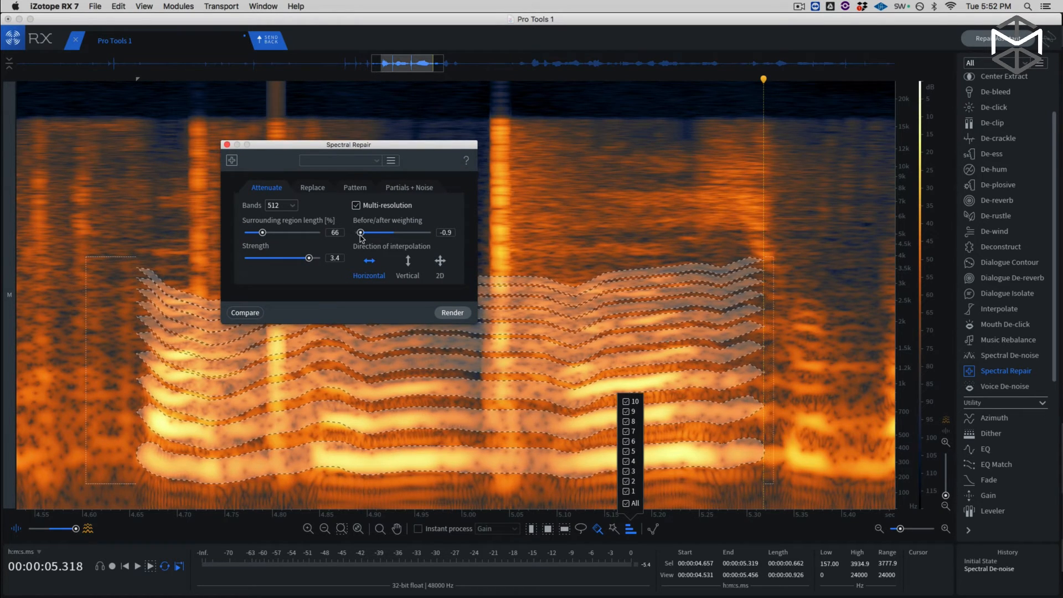
pyautogui.scroll(-1, 365, 237)
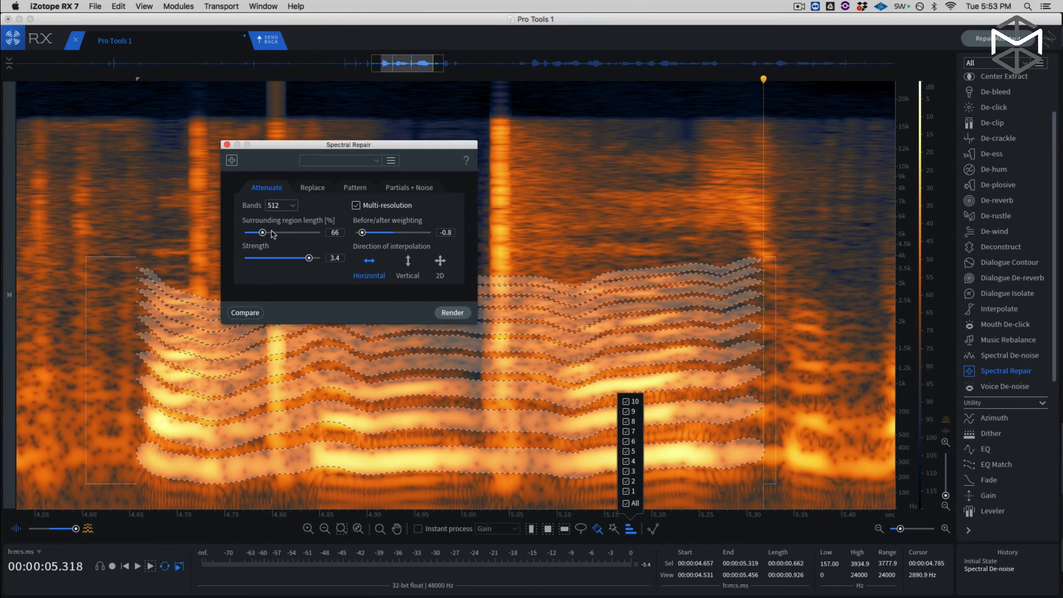
pyautogui.moveTo(265, 233); pyautogui.dragTo(294, 239)
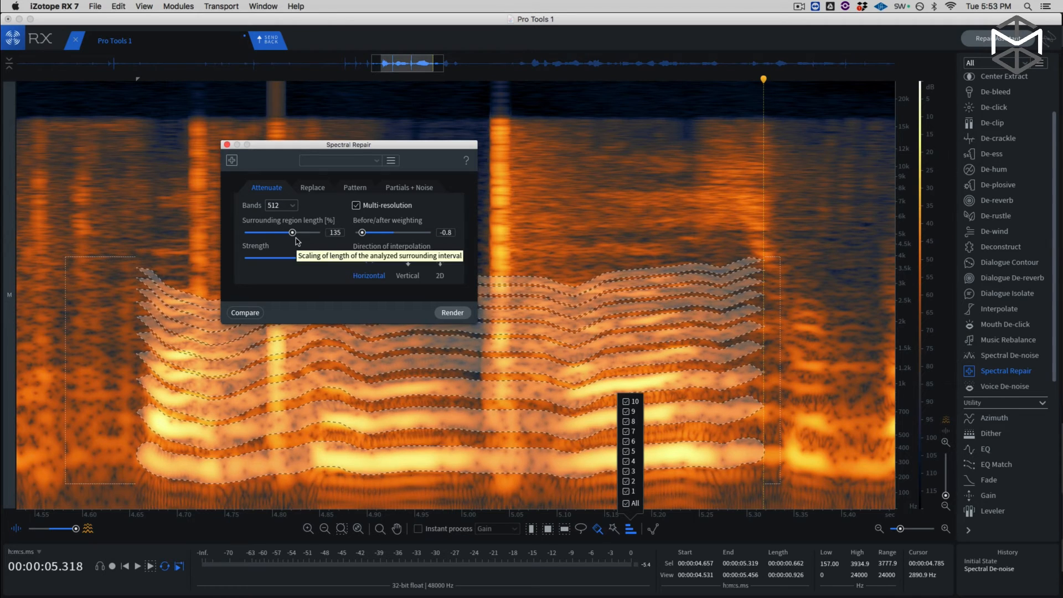
pyautogui.moveTo(285, 149); pyautogui.dragTo(391, 108)
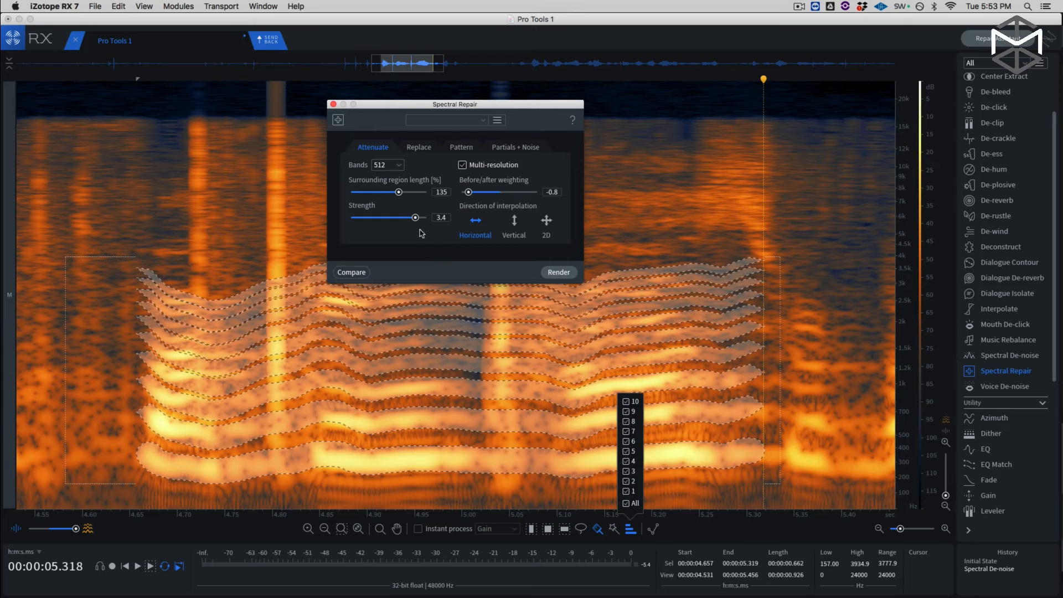
pyautogui.click(446, 217)
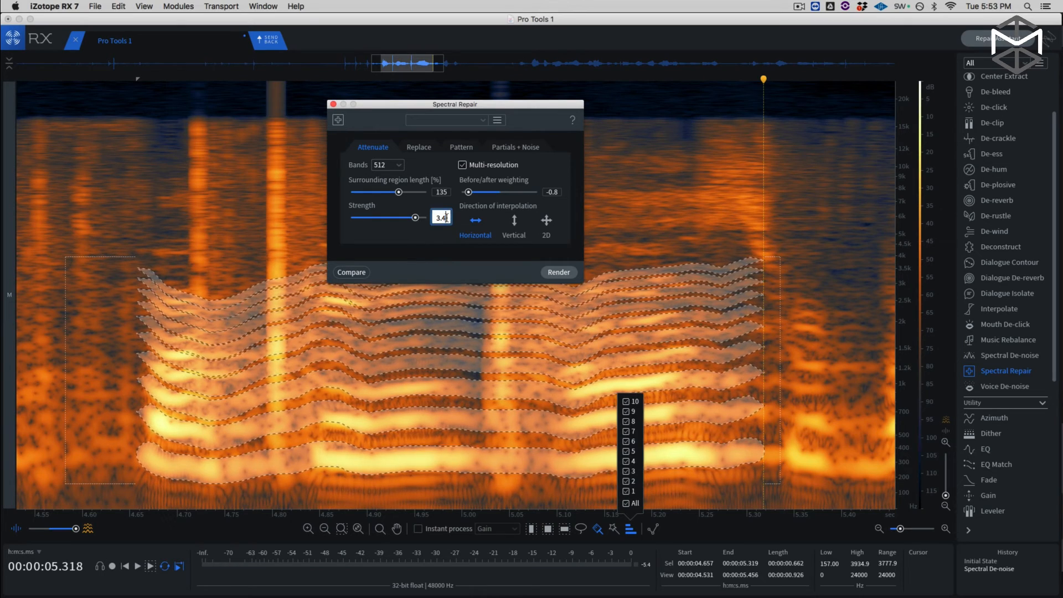
pyautogui.write('4')
pyautogui.press('Return')
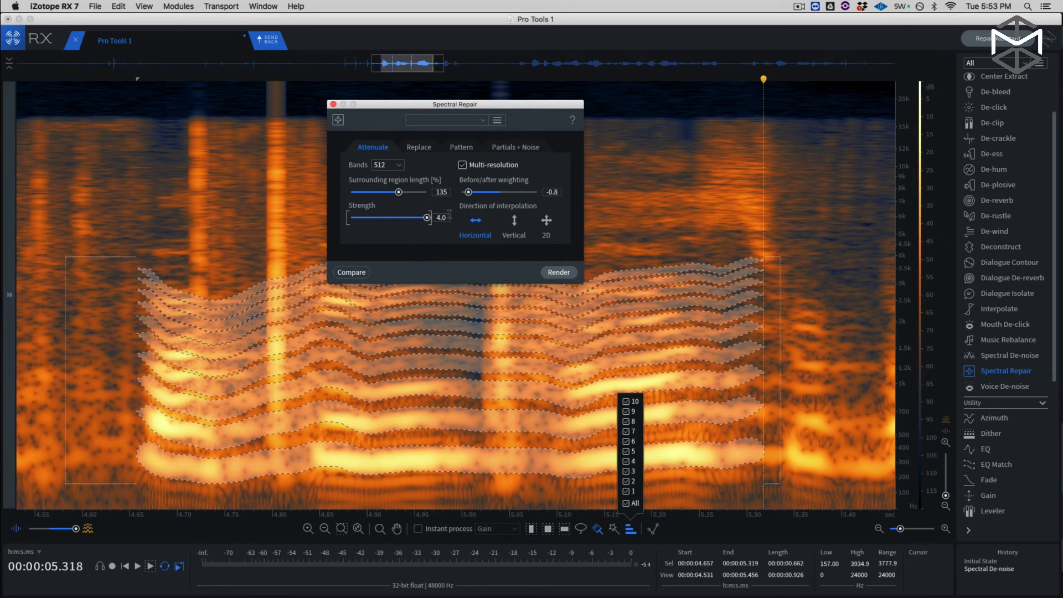
# - Compare the original audio with the current Spectral Repair settings by previewing both over the harmonic selection
pyautogui.click(352, 273)
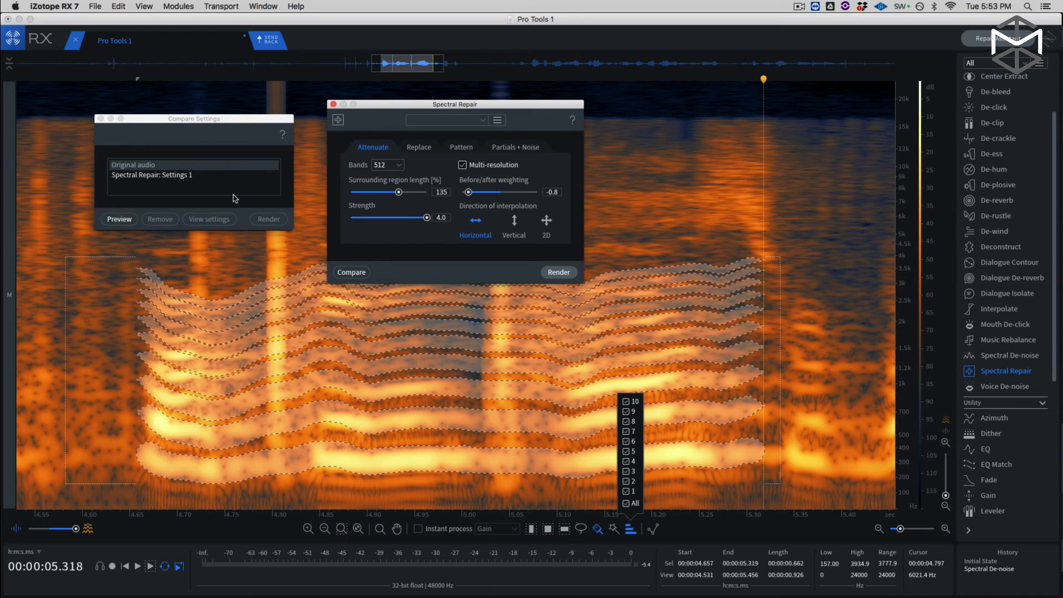
pyautogui.click(120, 220)
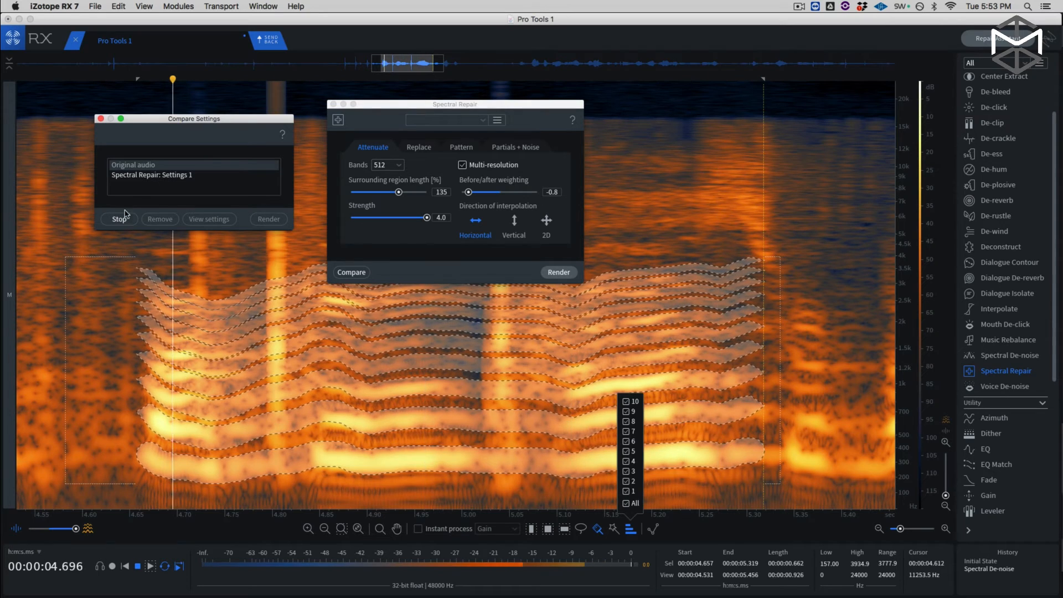
pyautogui.click(121, 218)
pyautogui.click(114, 221)
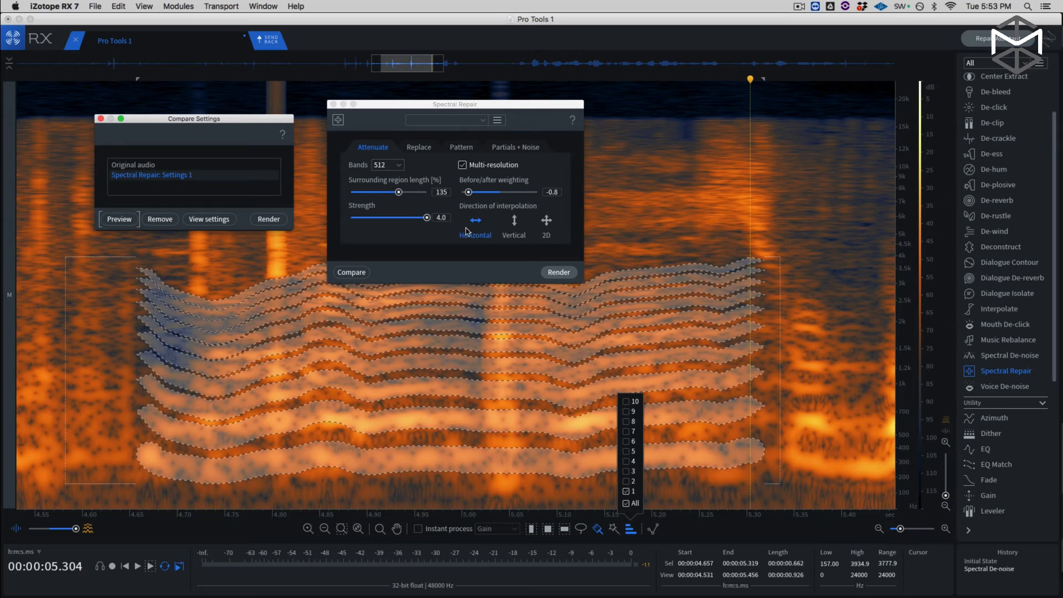
# - Render Spectral Repair Attenuate twice on the selected harmonics and close the module
pyautogui.click(557, 271)
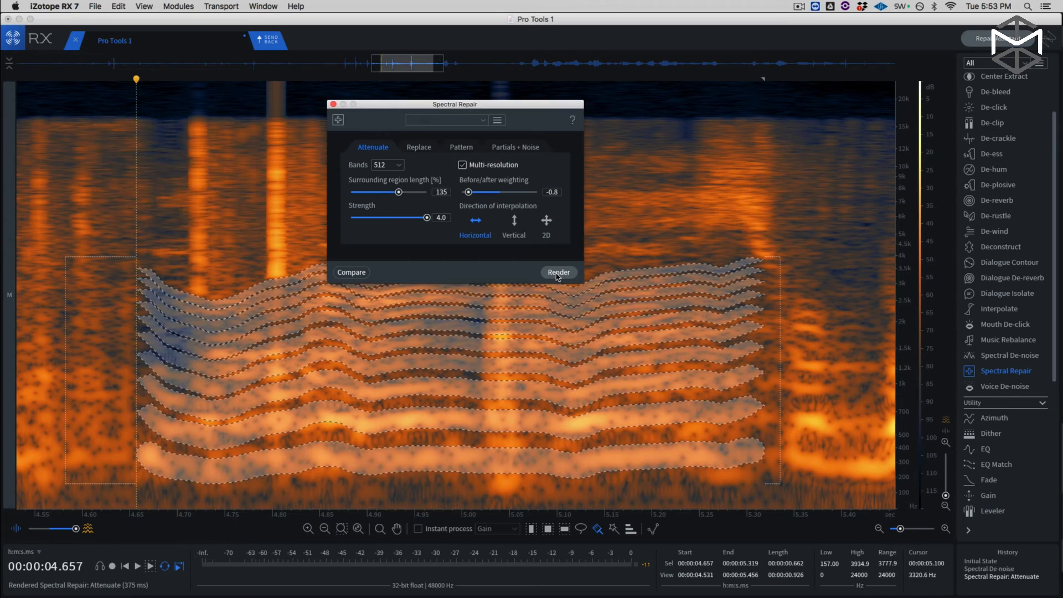
pyautogui.click(557, 274)
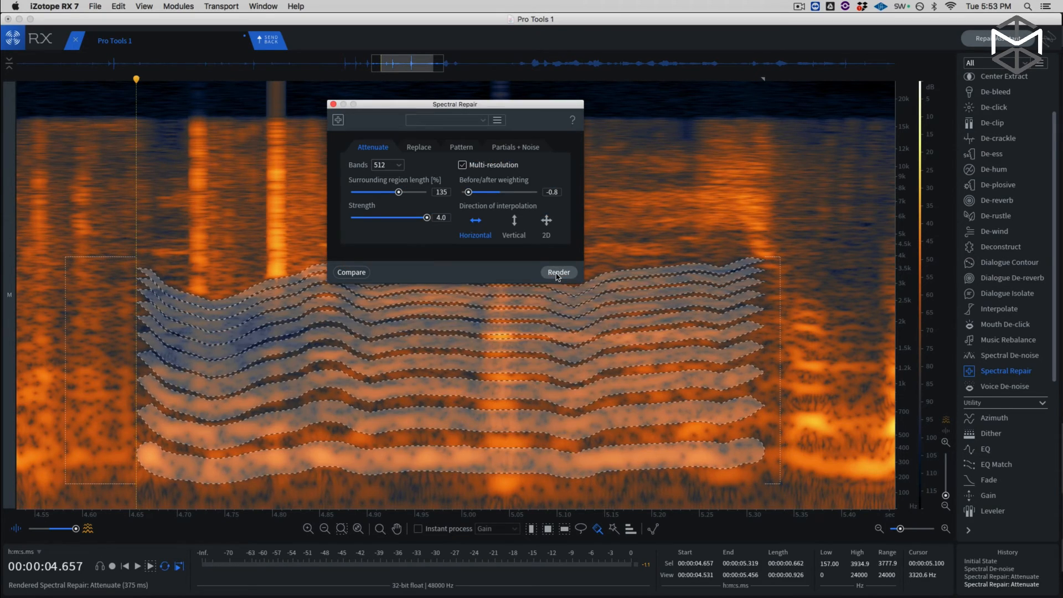
pyautogui.click(334, 104)
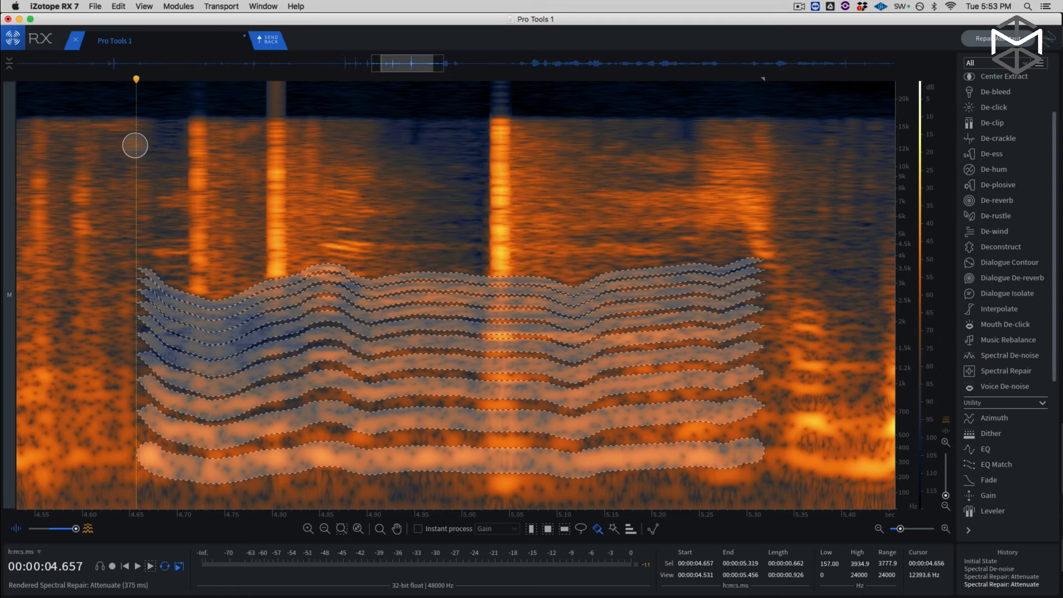
# - Clear the harmonic selection with the Time Selection tool and play the clip from about 4.611 seconds
pyautogui.press('t')
pyautogui.click(93, 127)
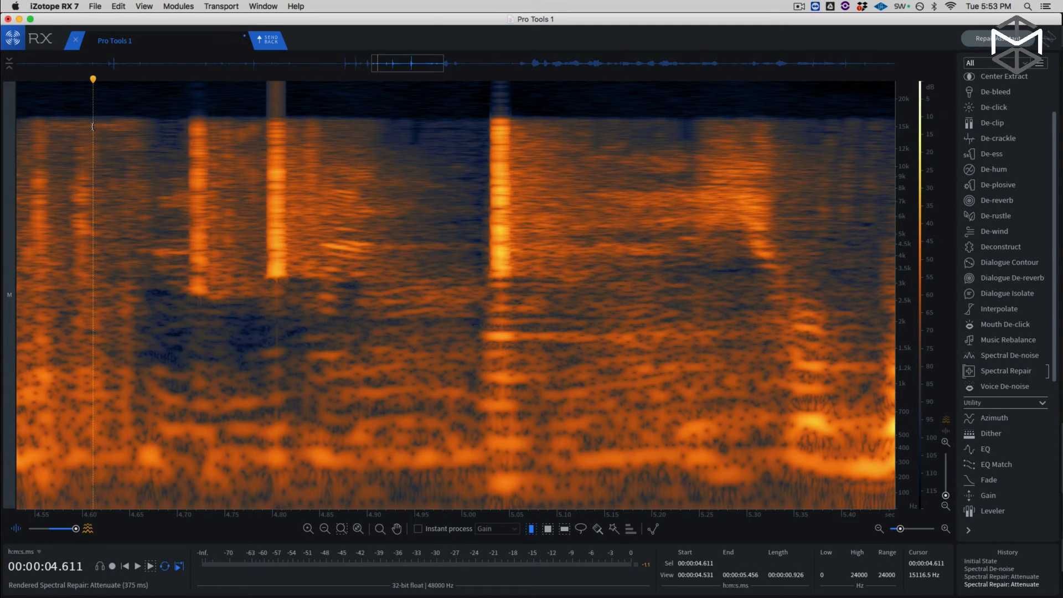
pyautogui.press('space')
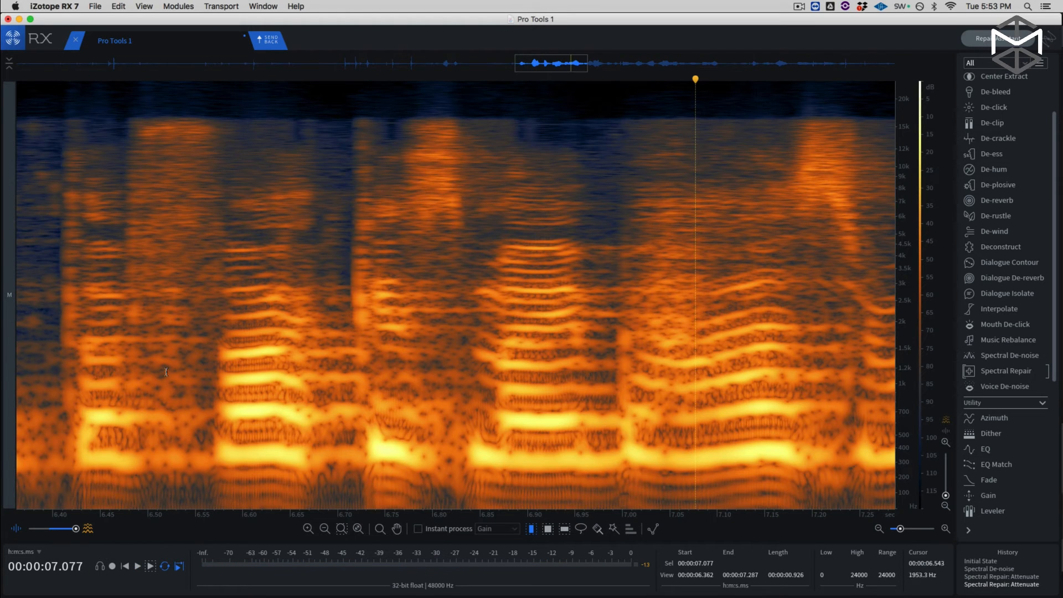
# - Brush-select the voice's lowest harmonic from about 6.412 to 7.228 seconds, extending it to all ten harmonics, and audition the selected frequencies
pyautogui.click(598, 530)
pyautogui.click(81, 457)
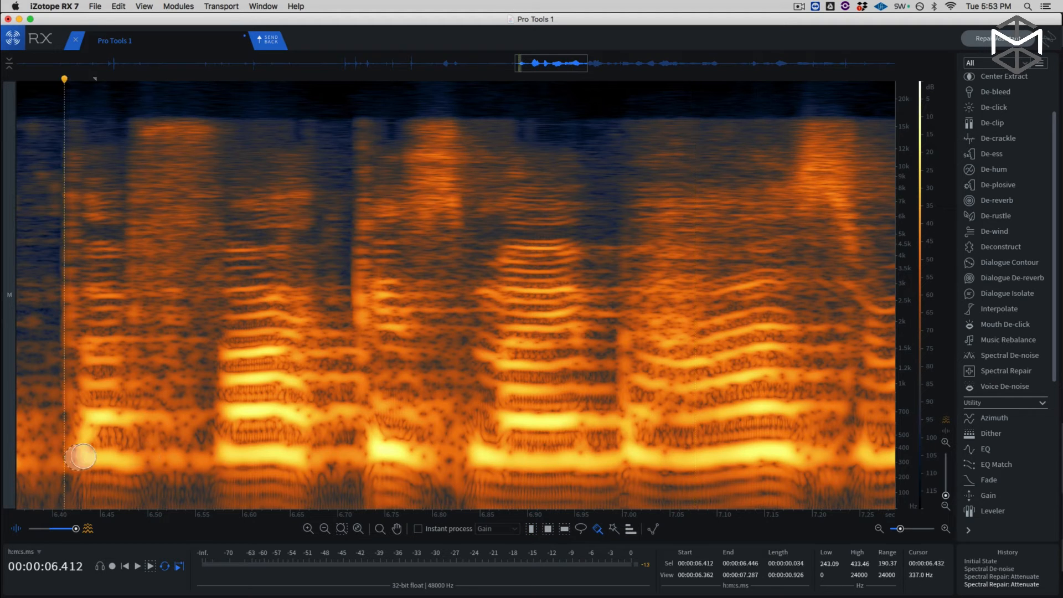
pyautogui.moveTo(83, 457); pyautogui.dragTo(826, 456)
pyautogui.click(631, 530)
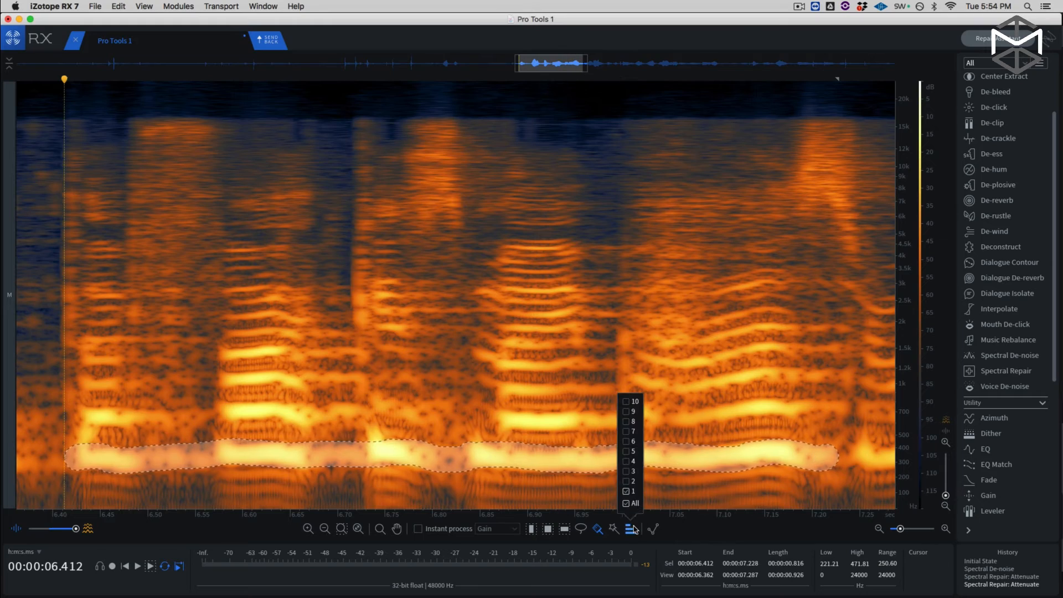
pyautogui.click(150, 566)
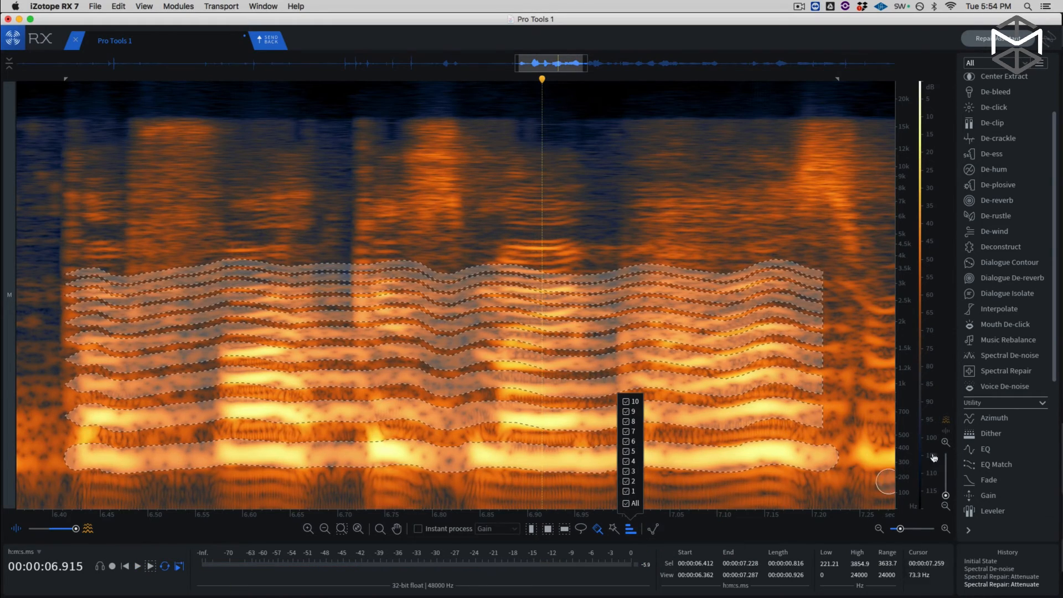
# - Render Spectral Repair Attenuate twice on the second harmonic selection with the same settings and play the result
pyautogui.click(1004, 371)
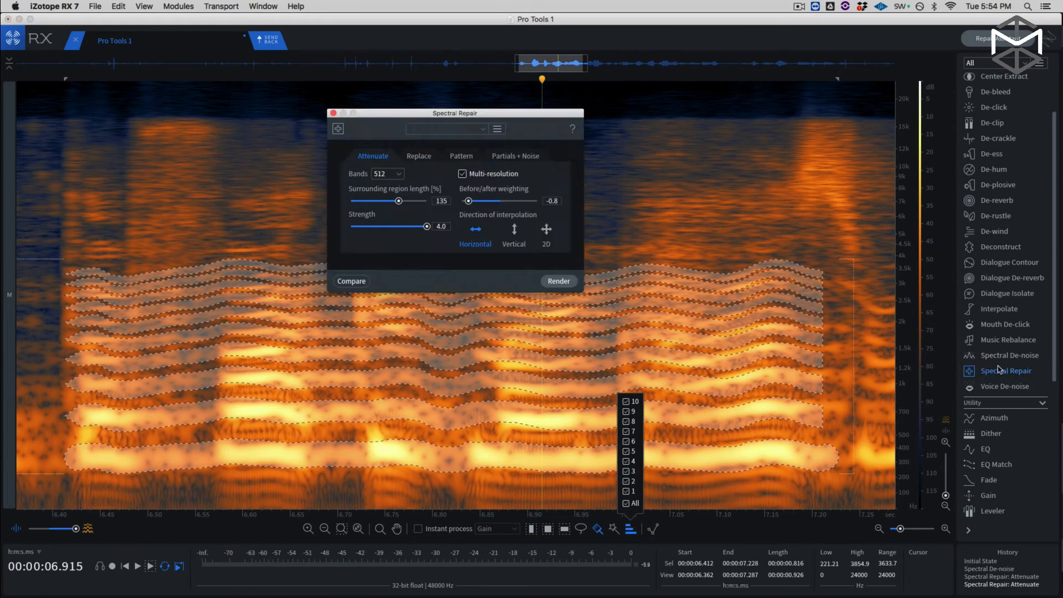
pyautogui.click(560, 281)
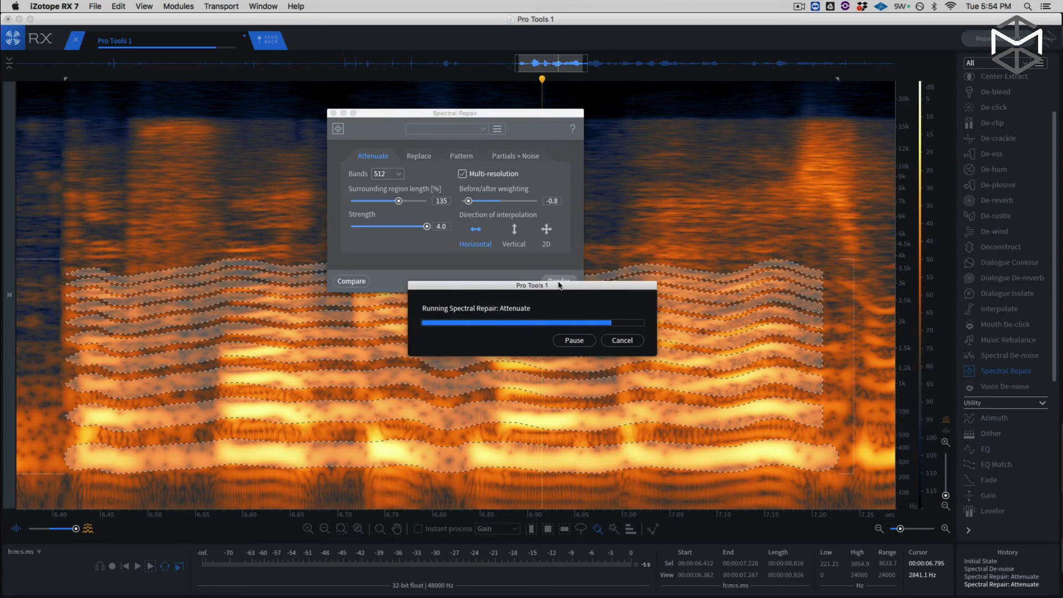
pyautogui.press('space')
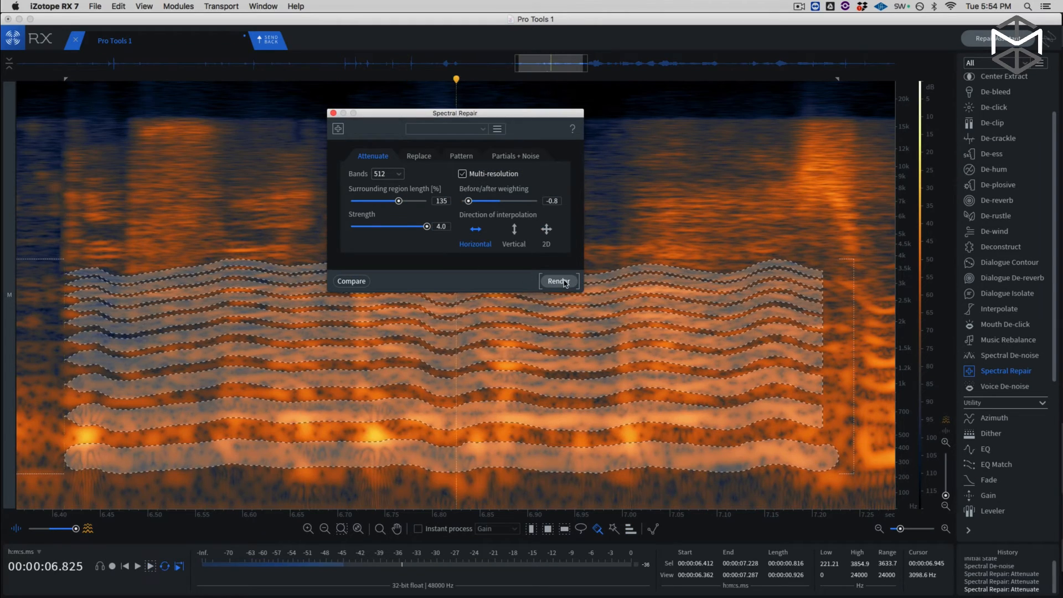
pyautogui.click(561, 282)
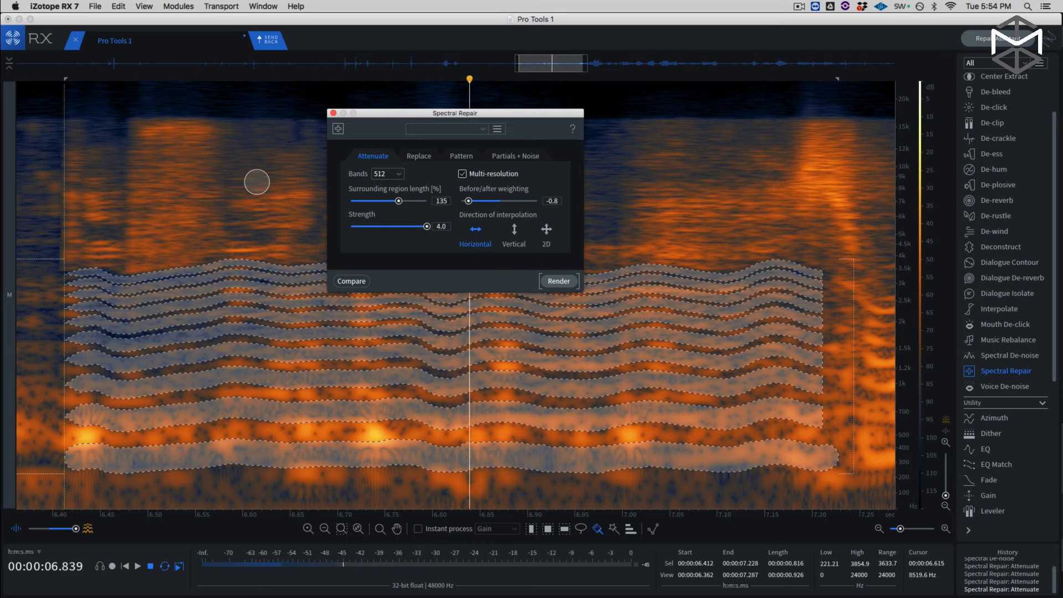
# - Switch to the Time Selection tool, close Spectral Repair, and view the whole clip from about 1.2 to 11.2 seconds
pyautogui.click(34, 144)
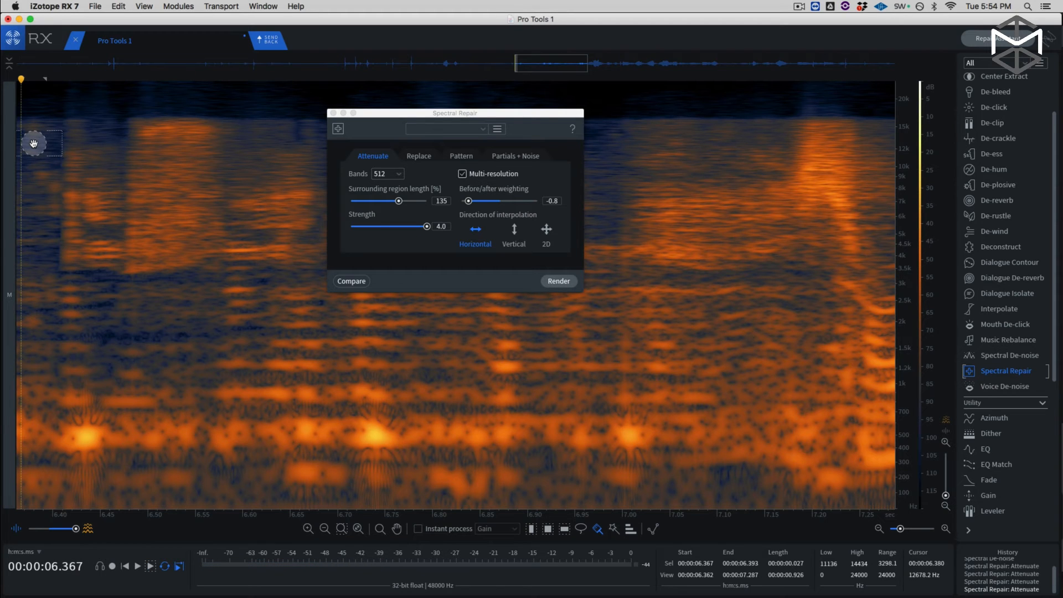
pyautogui.press('t')
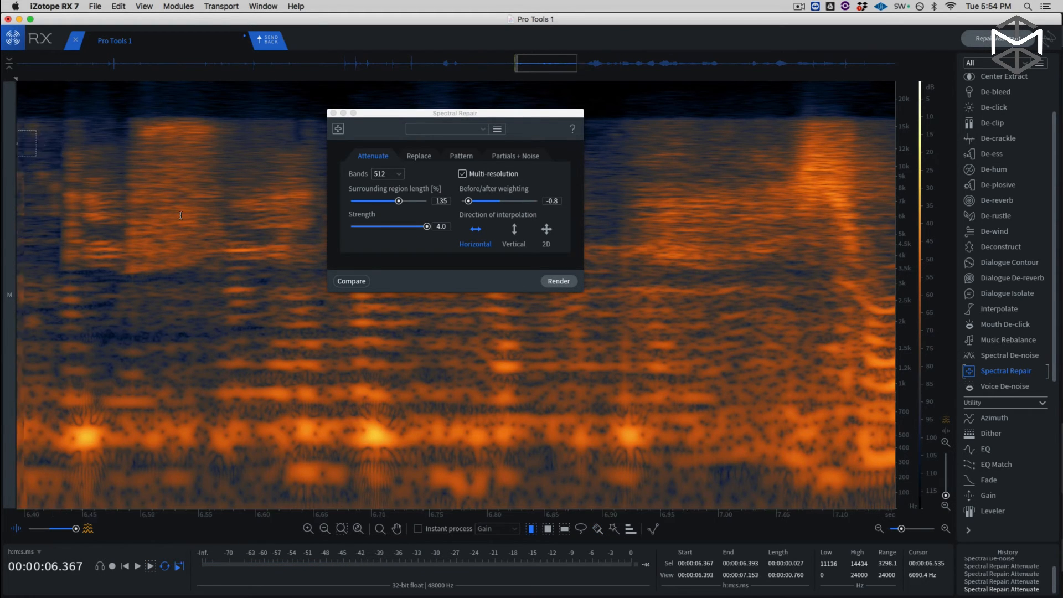
pyautogui.scroll(2, 180, 215)
pyautogui.scroll(-15, 181, 215)
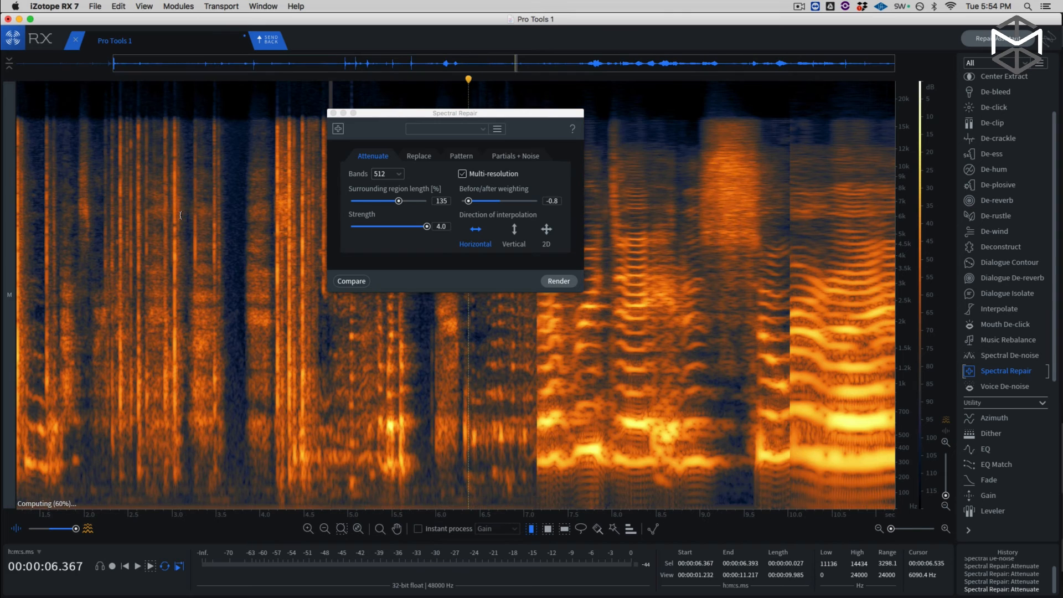
pyautogui.click(333, 113)
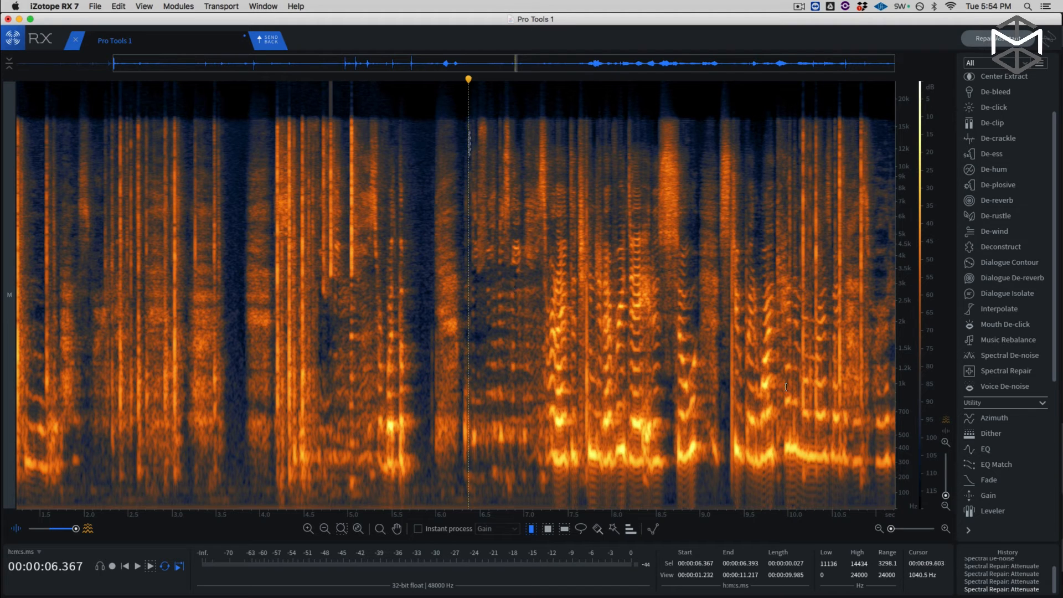
# - Open the Gain module at -40 dB and enable instant processing with Gain
pyautogui.click(988, 495)
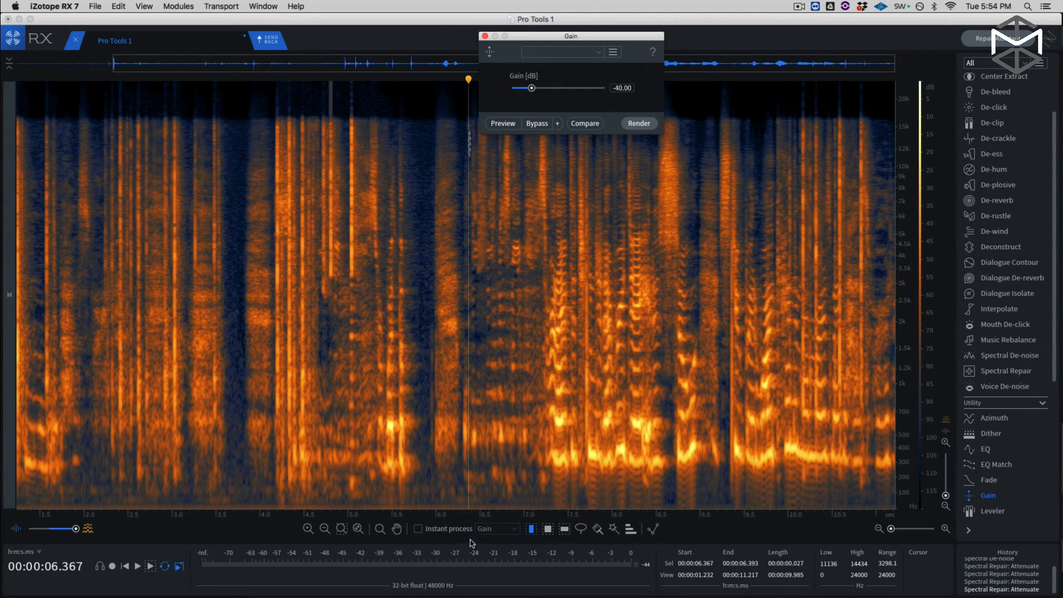
pyautogui.click(506, 531)
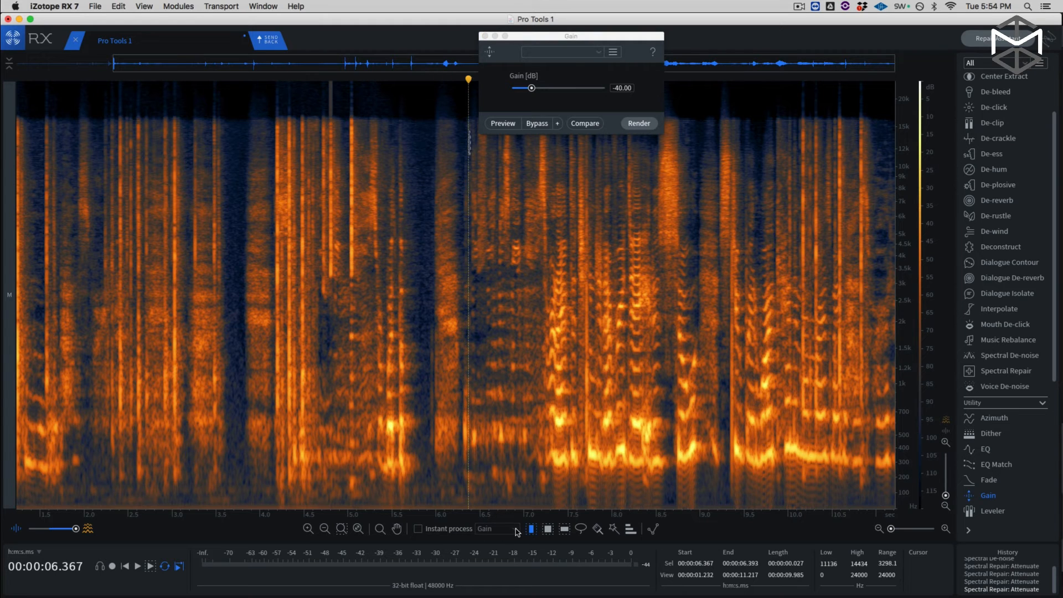
pyautogui.moveTo(563, 40); pyautogui.dragTo(561, 75)
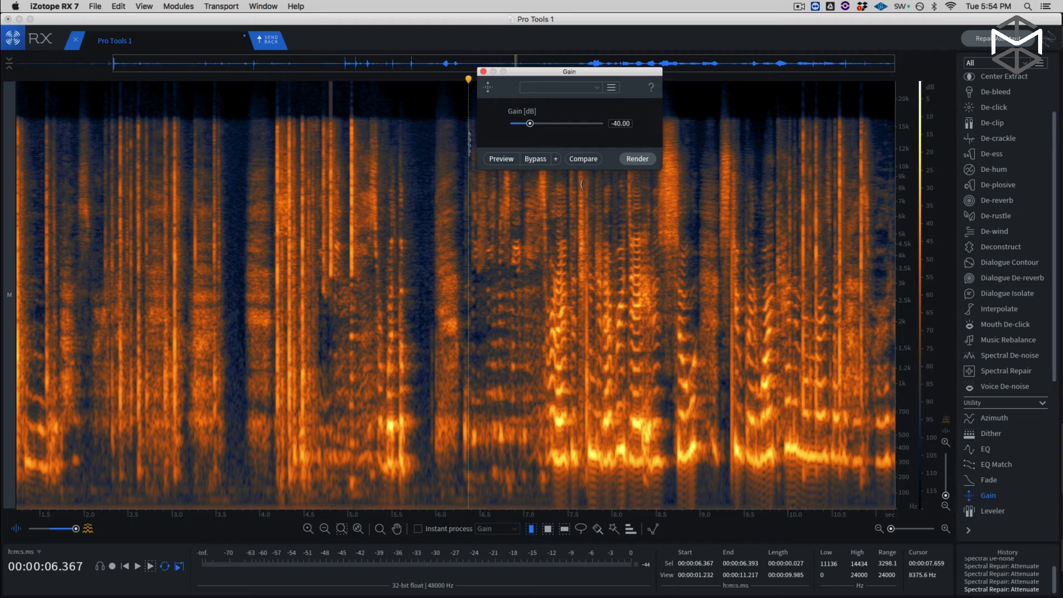
pyautogui.click(419, 529)
# - Try instant Gain on the gap from about 5.643 to 5.951 seconds and undo it
pyautogui.moveTo(404, 180); pyautogui.dragTo(432, 186)
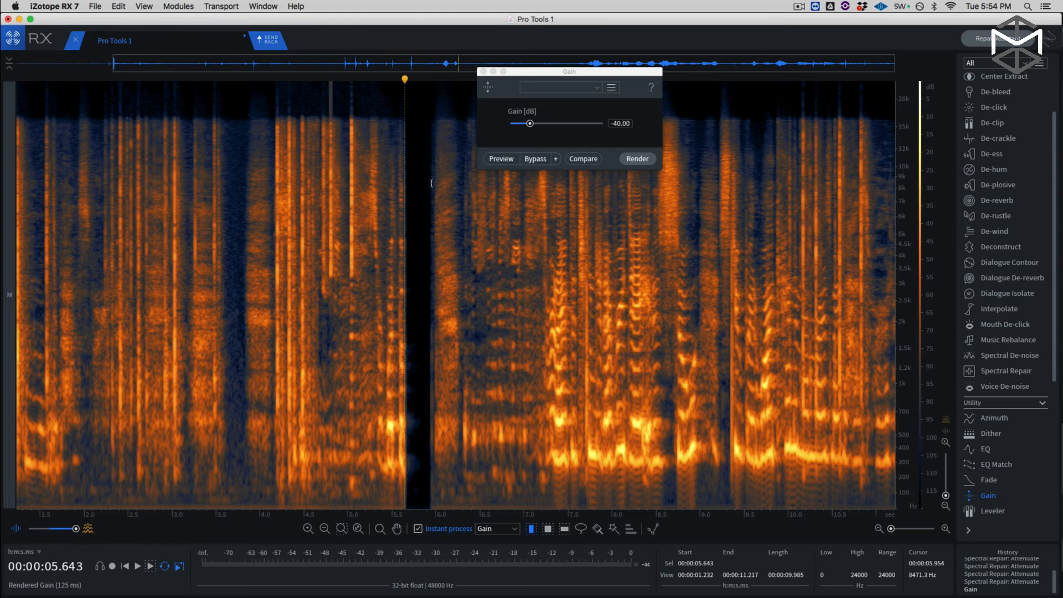
pyautogui.press('super+z')
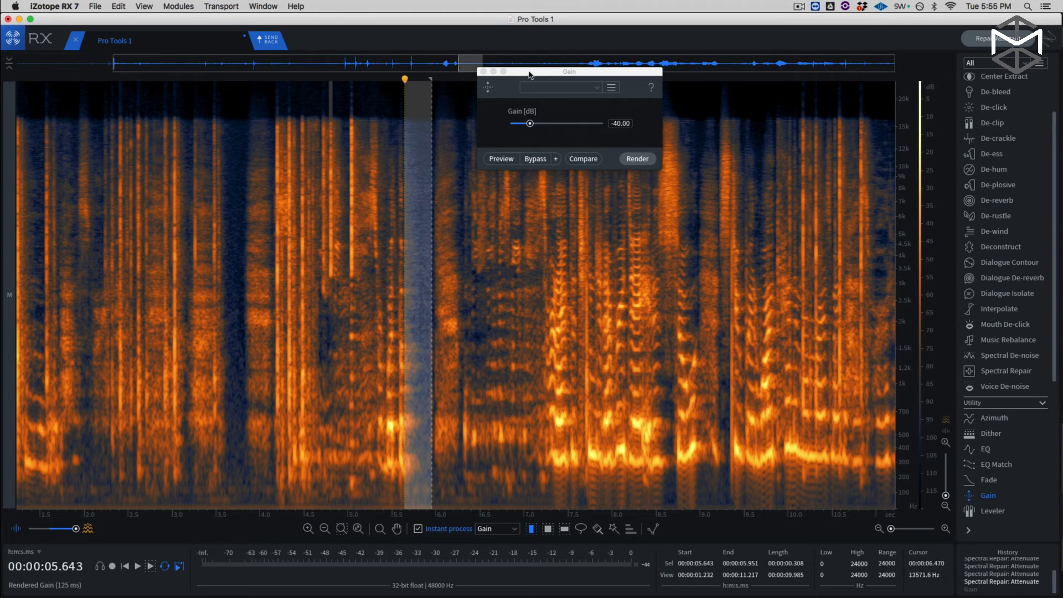
pyautogui.moveTo(532, 72); pyautogui.dragTo(546, 88)
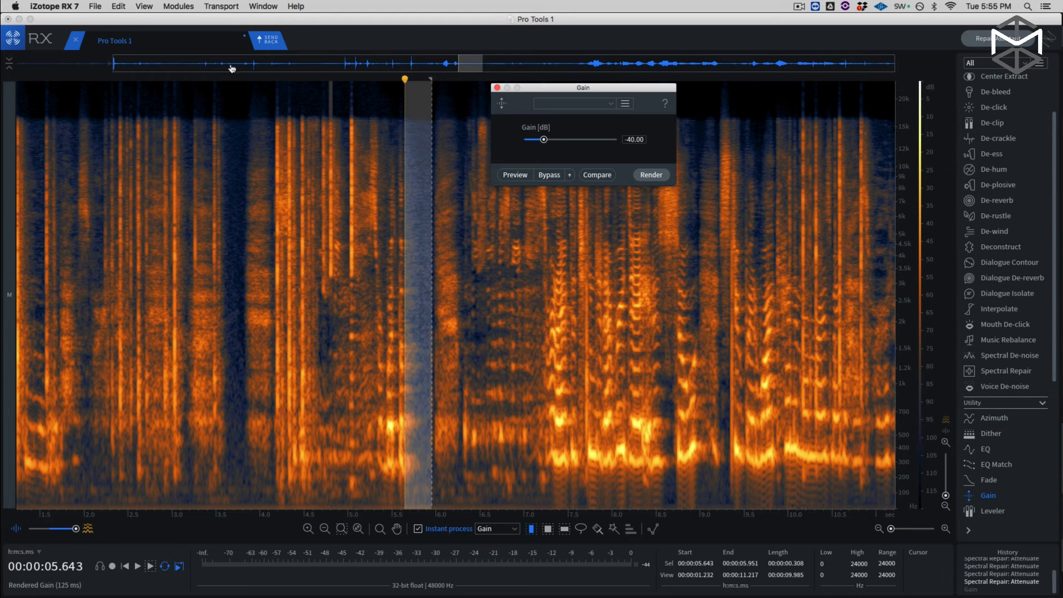
# - Clear the time selection and play the clip's opening from about 0.037 seconds
pyautogui.moveTo(232, 68); pyautogui.dragTo(72, 71)
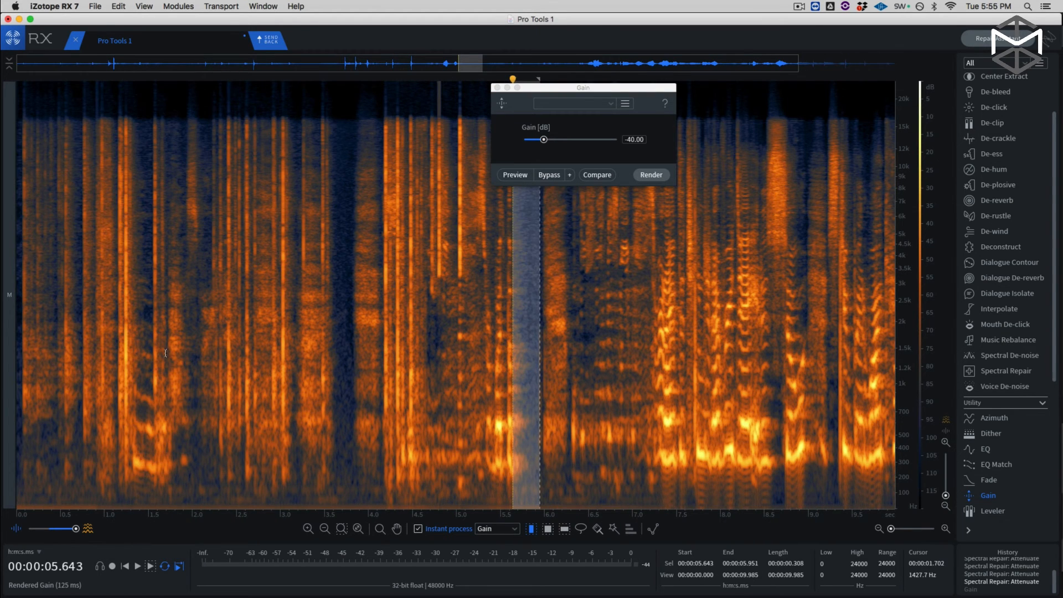
pyautogui.scroll(5, 59, 95)
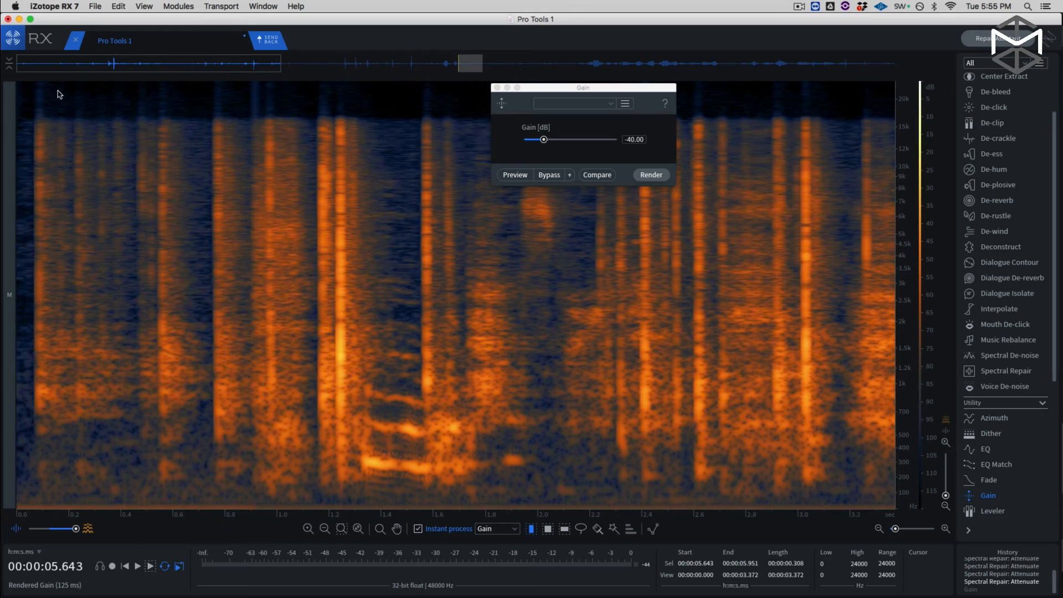
pyautogui.scroll(3, 59, 94)
pyautogui.moveTo(142, 67); pyautogui.dragTo(55, 65)
pyautogui.press('space')
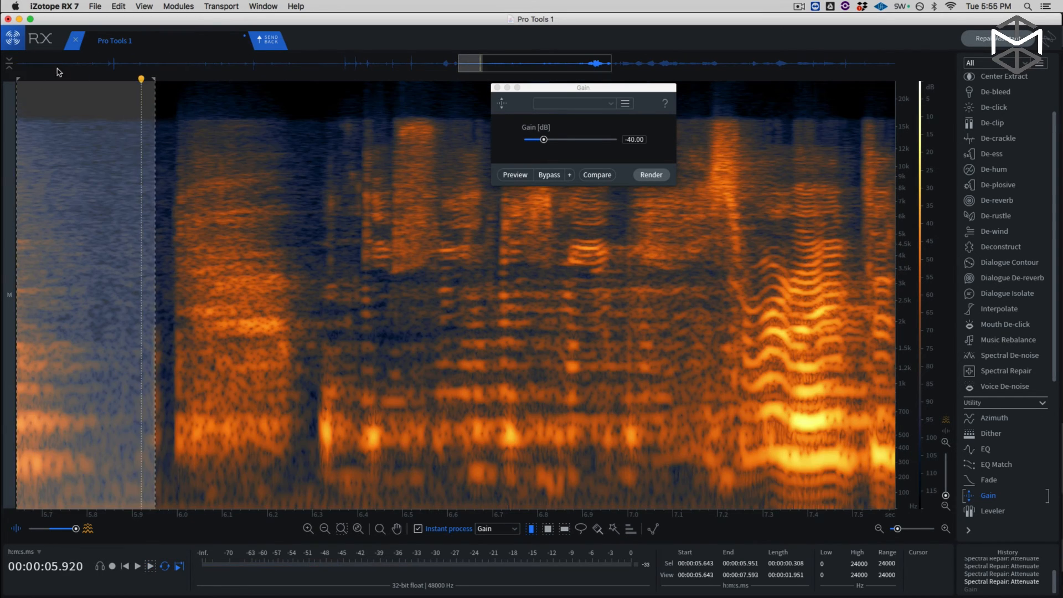
pyautogui.click(62, 78)
pyautogui.moveTo(166, 63); pyautogui.dragTo(3, 50)
pyautogui.click(32, 83)
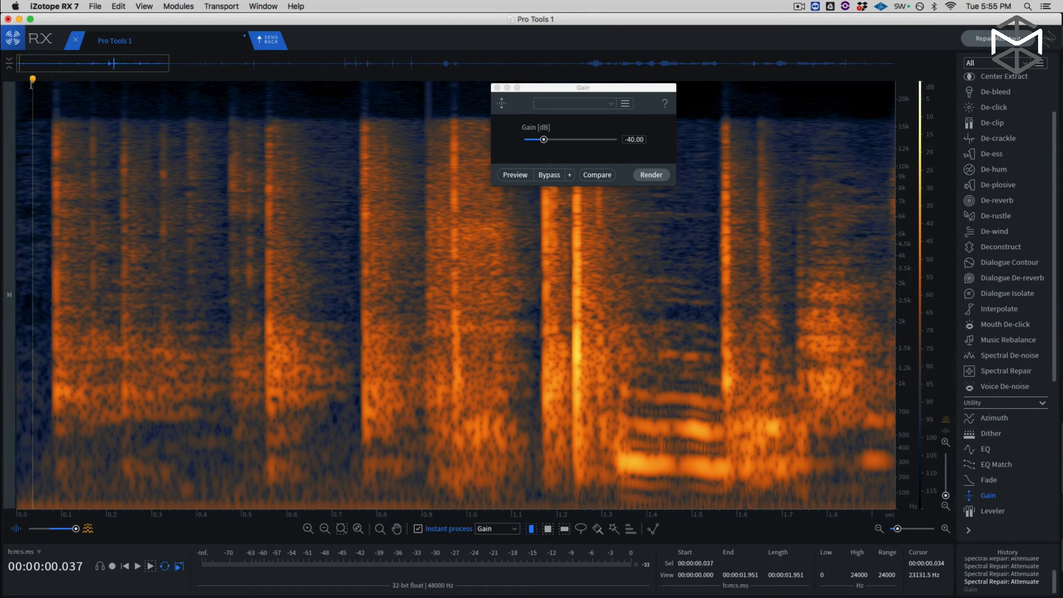
pyautogui.press('space')
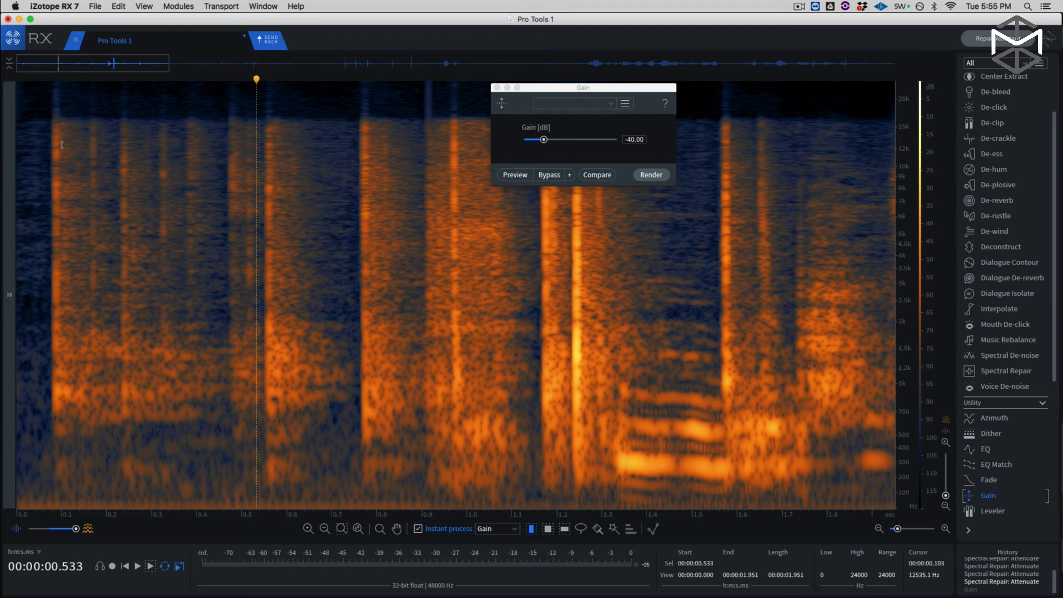
# - Attenuate the sound between the transient hits from about 0.09 to 0.77 seconds with instant -40 dB Gain
pyautogui.scroll(4, 62, 144)
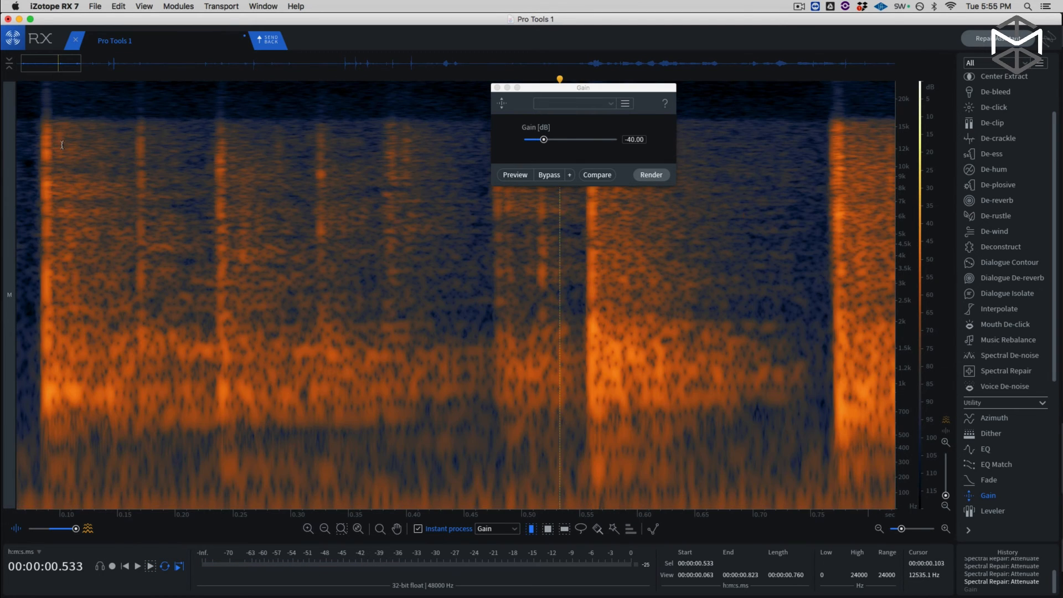
pyautogui.moveTo(52, 147); pyautogui.dragTo(490, 141)
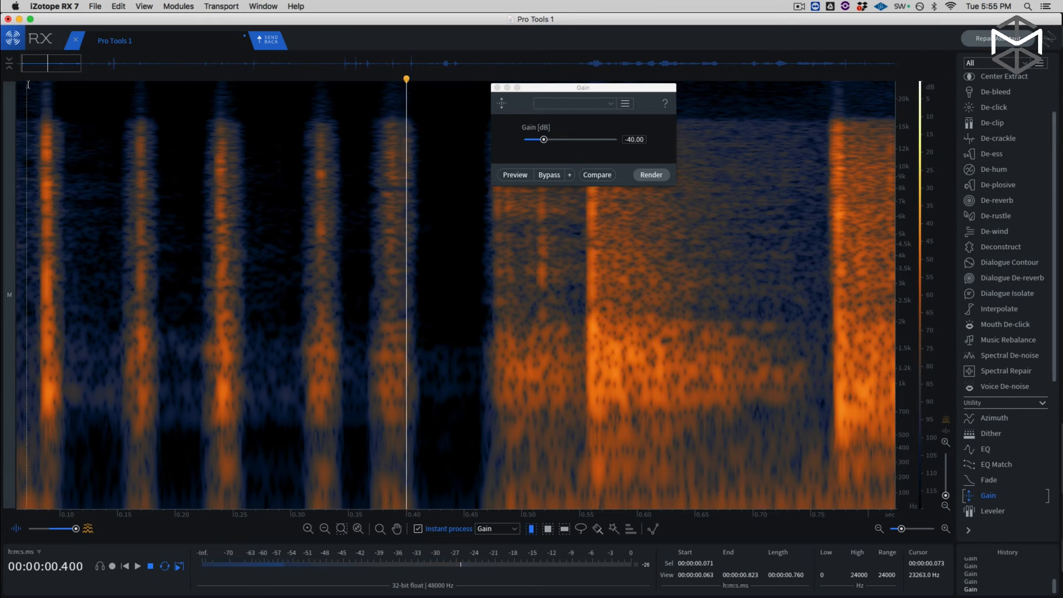
pyautogui.click(564, 200)
pyautogui.moveTo(584, 87); pyautogui.dragTo(376, 45)
pyautogui.moveTo(519, 163); pyautogui.dragTo(828, 165)
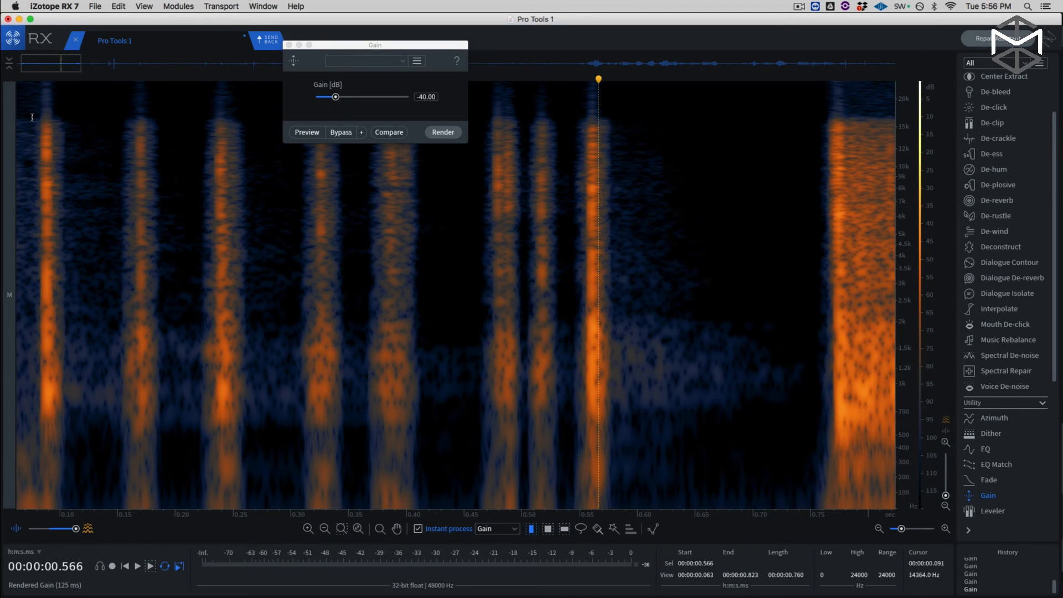
# - Attenuate the gaps between the transient hits from about 0.78 to 1.16 seconds with instant -40 dB Gain
pyautogui.click(694, 166)
pyautogui.moveTo(51, 64); pyautogui.dragTo(90, 64)
pyautogui.moveTo(332, 45); pyautogui.dragTo(50, 153)
pyautogui.moveTo(275, 145); pyautogui.dragTo(423, 144)
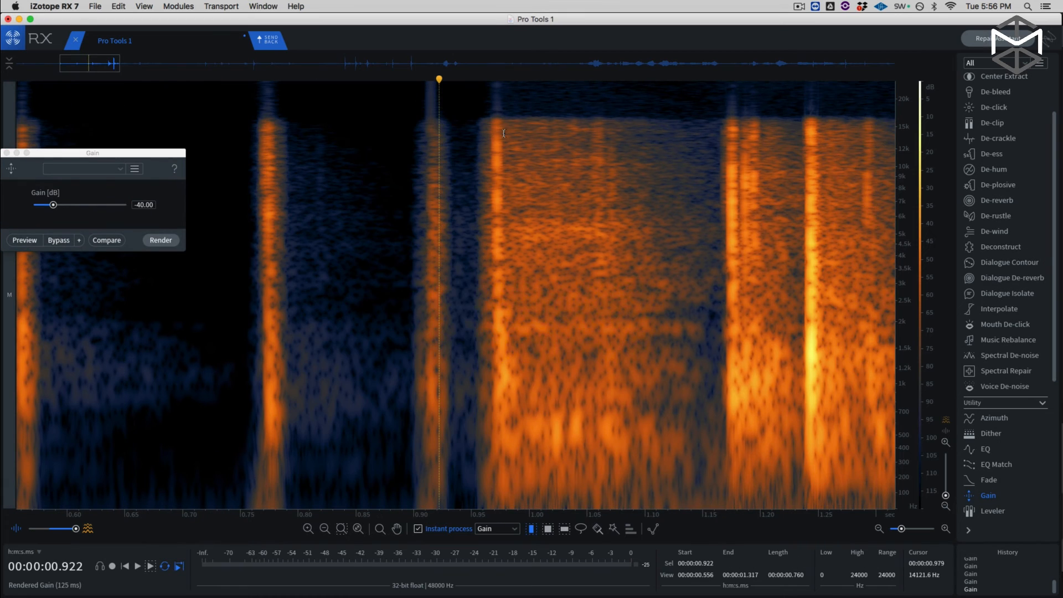
pyautogui.moveTo(503, 117); pyautogui.dragTo(719, 116)
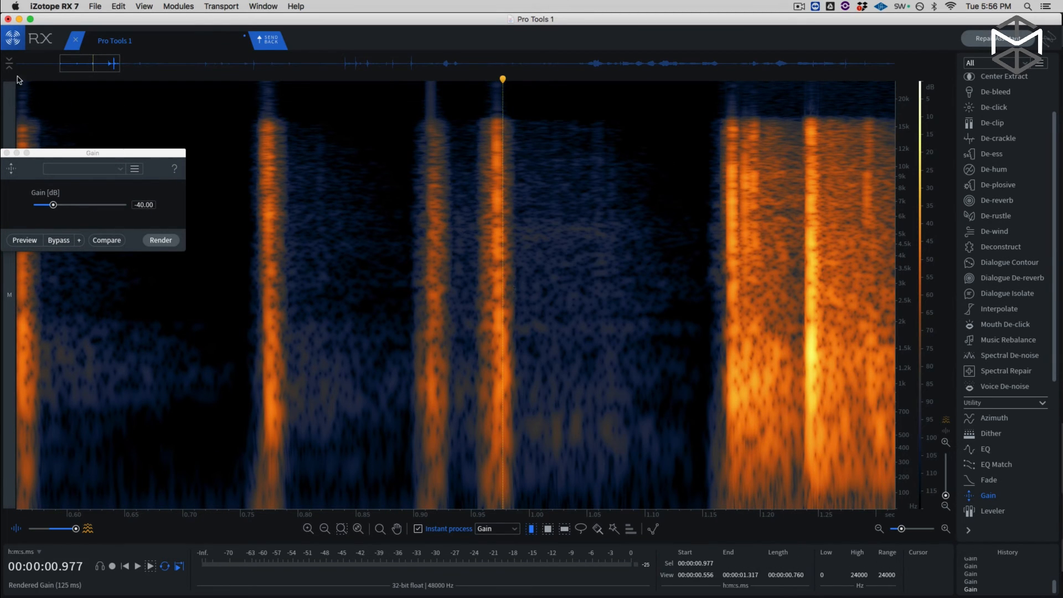
# - Continue the instant -40 dB Gain on the sound between transient hits from about 1.19 to 9.98 seconds
pyautogui.moveTo(86, 70); pyautogui.dragTo(109, 75)
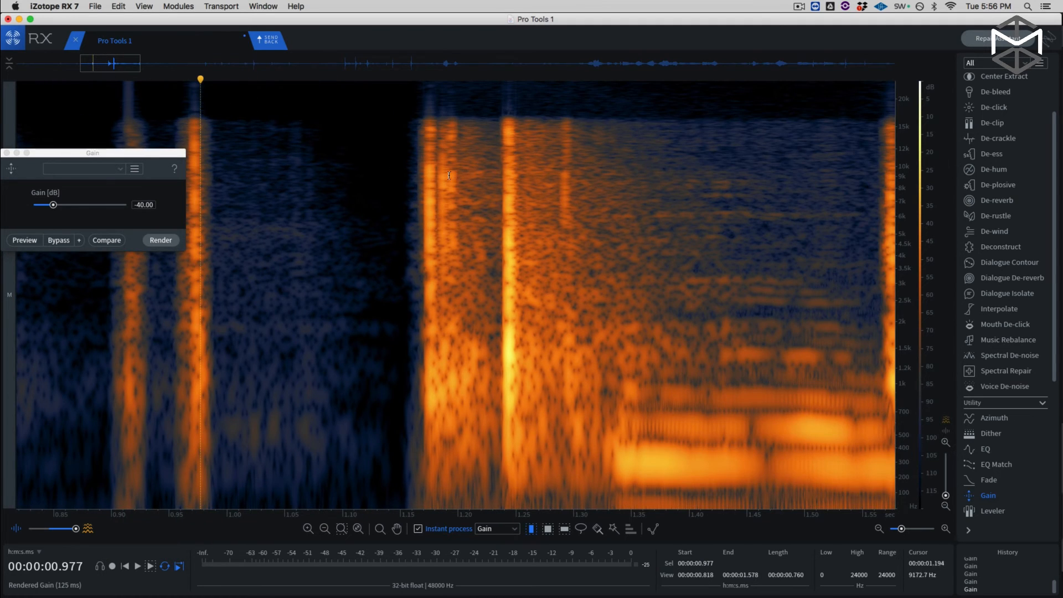
pyautogui.moveTo(446, 175); pyautogui.dragTo(488, 173)
pyautogui.press('space')
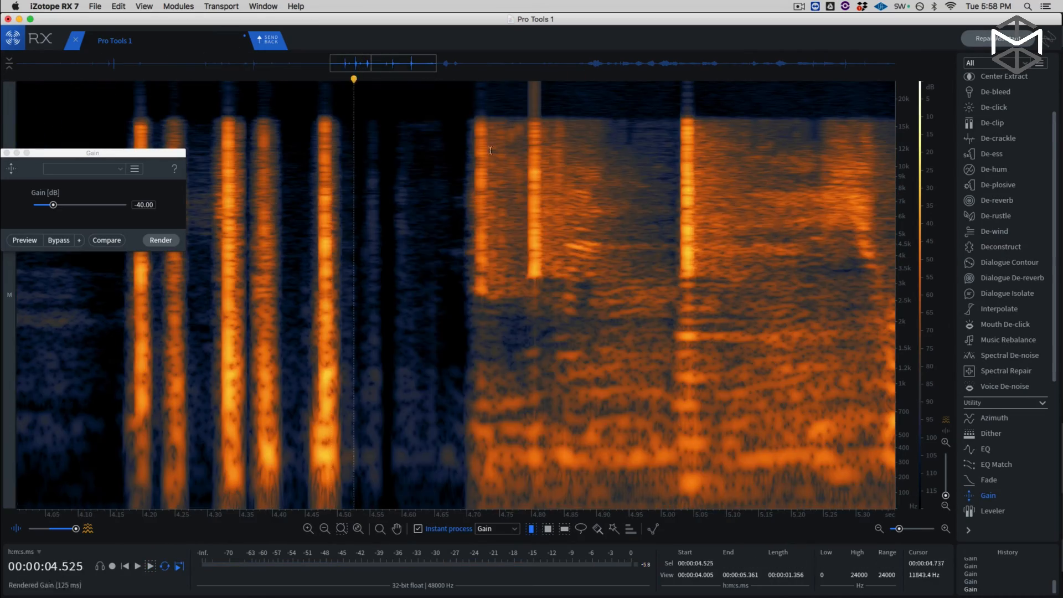
pyautogui.moveTo(285, 206); pyautogui.dragTo(804, 206)
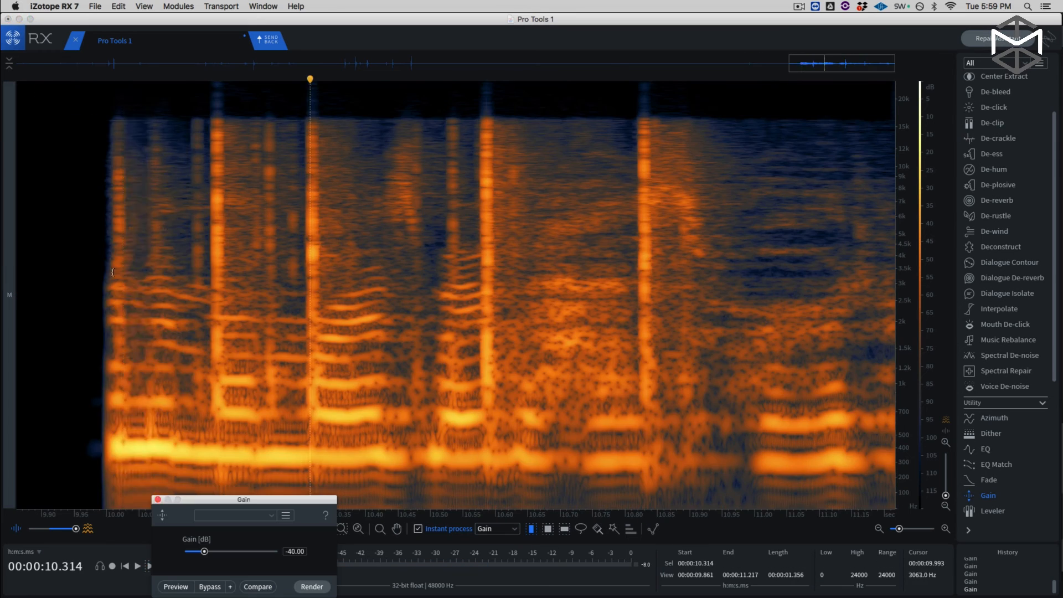
# - Turn off instant processing and lasso-select the voice harmonics between about 216 and 3135 Hz in the burst at 10.00 to 10.04 seconds
pyautogui.click(95, 343)
pyautogui.scroll(3, 101, 415)
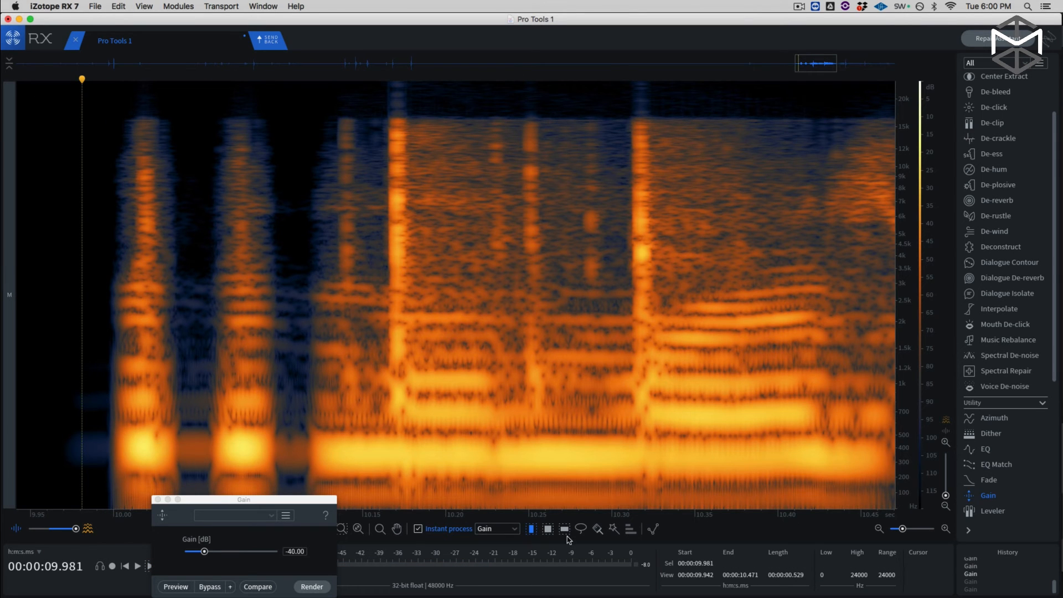
pyautogui.click(443, 530)
pyautogui.click(581, 530)
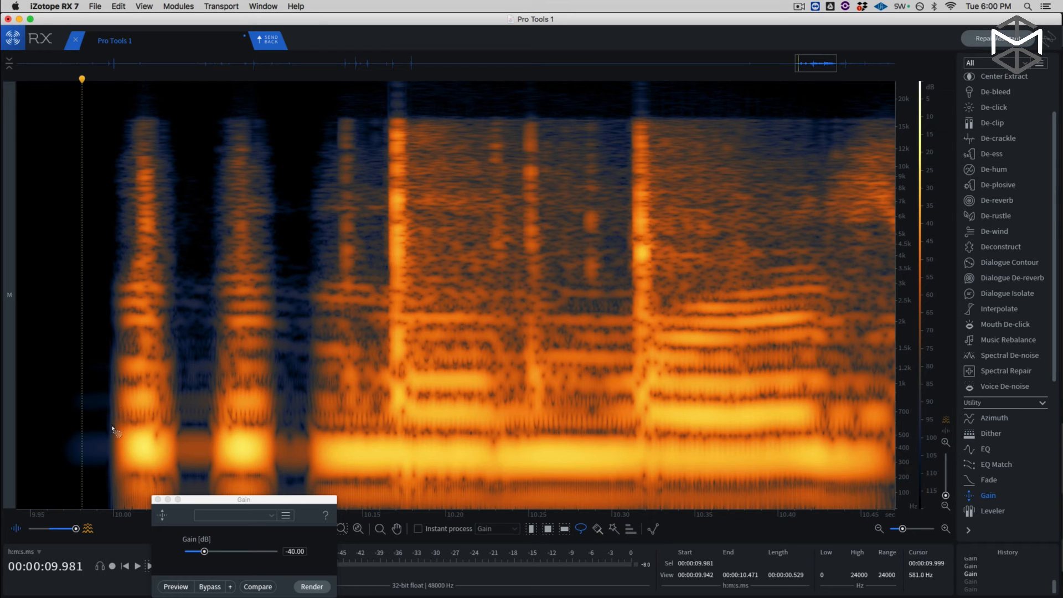
pyautogui.moveTo(113, 426); pyautogui.dragTo(138, 427)
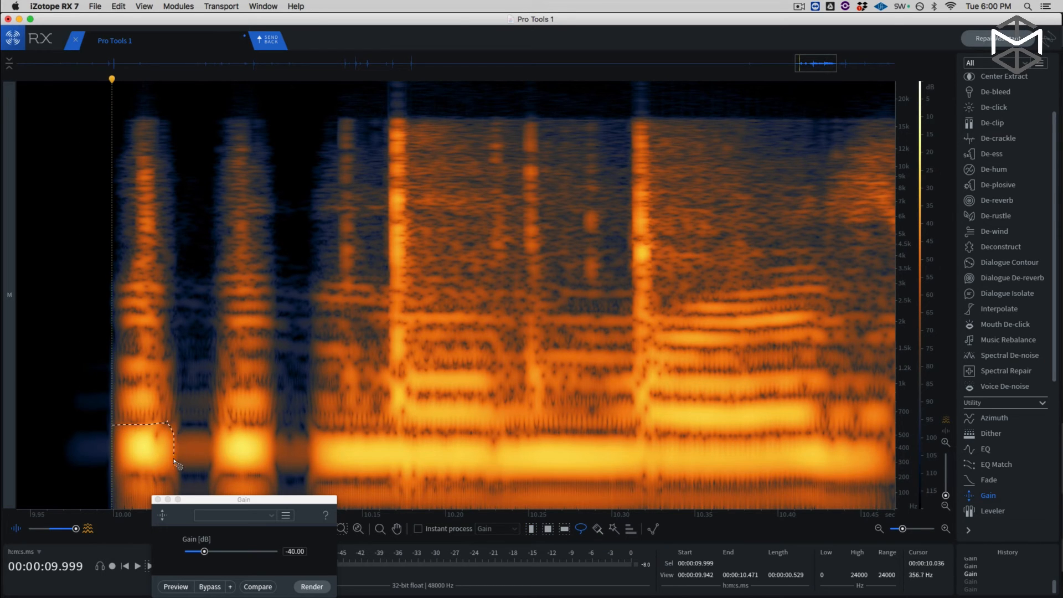
pyautogui.moveTo(126, 476); pyautogui.dragTo(109, 431)
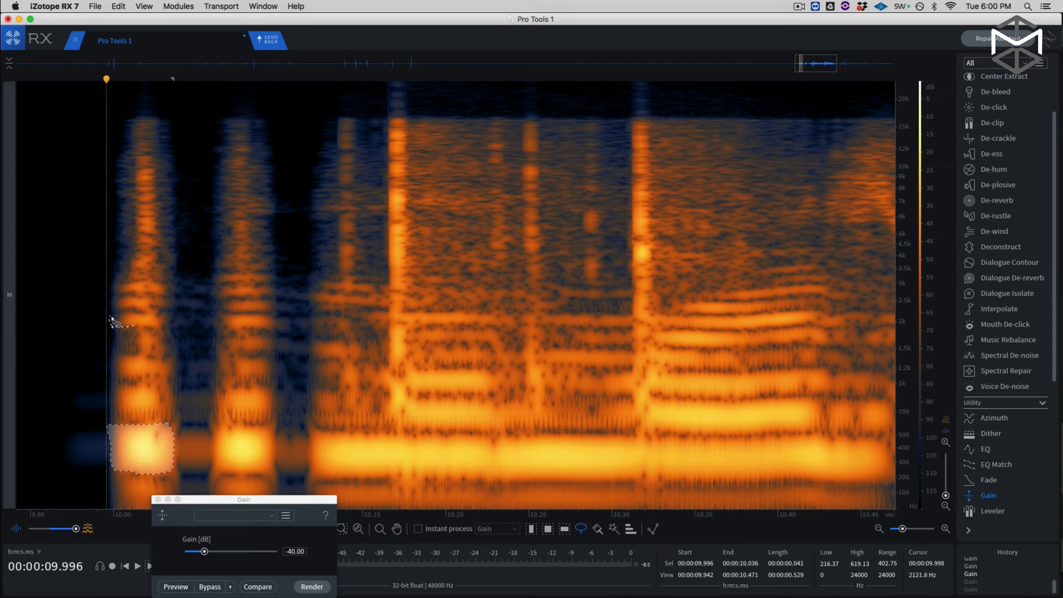
pyautogui.moveTo(165, 321); pyautogui.dragTo(166, 319)
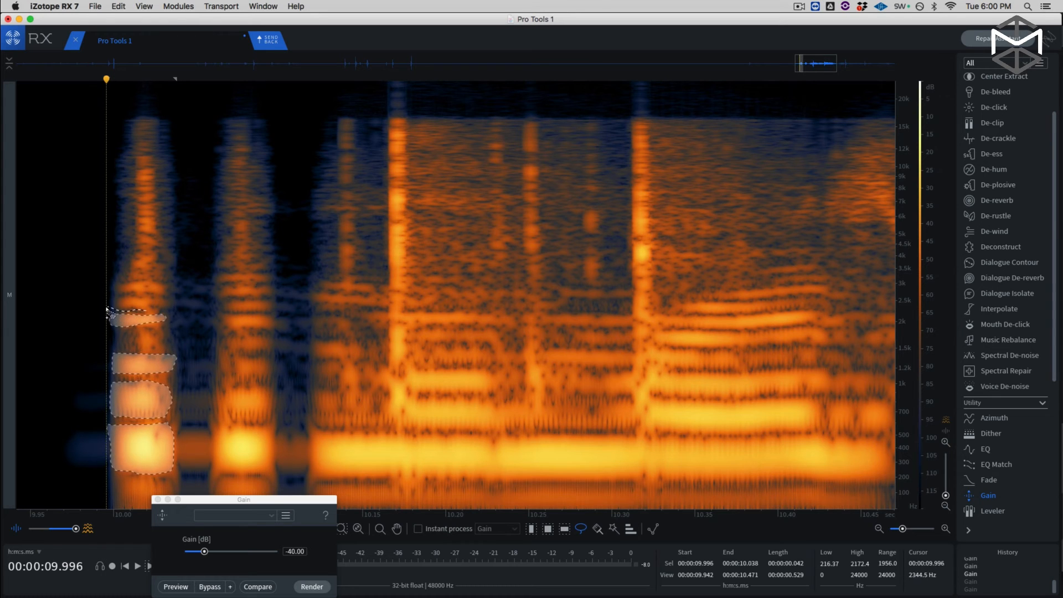
pyautogui.moveTo(107, 313); pyautogui.dragTo(157, 290)
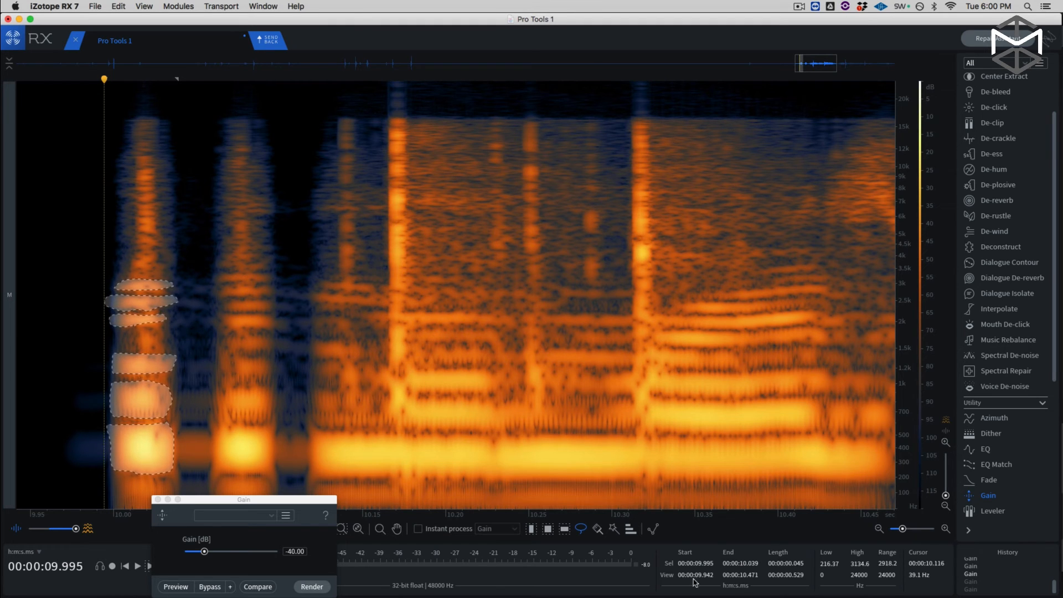
# - Render Spectral Repair Attenuate on the lassoed harmonics with 512 bands and strength 4.0, and play the result from about 9.964 seconds
pyautogui.click(1007, 371)
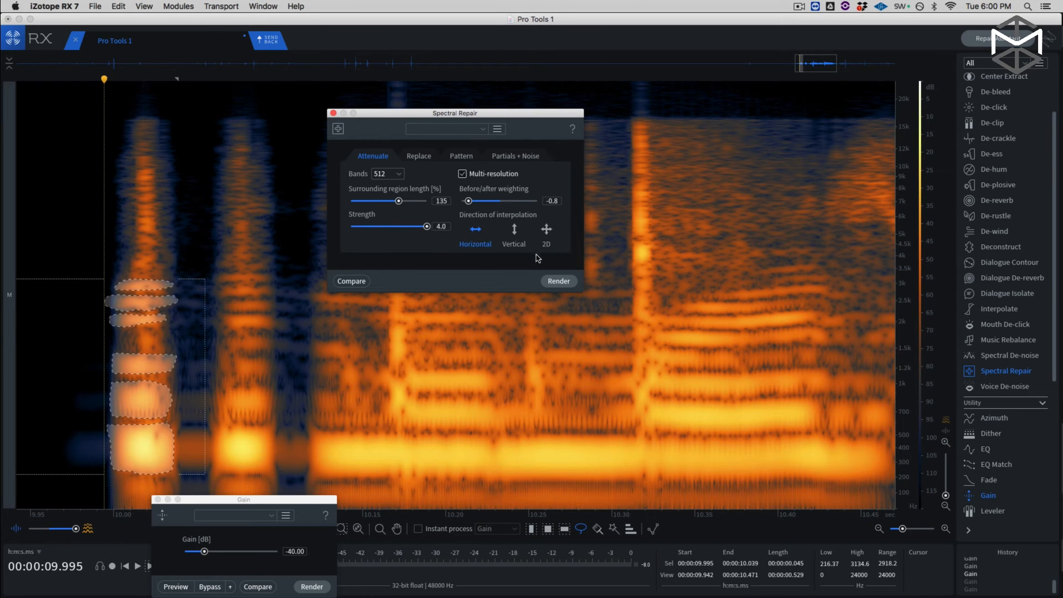
pyautogui.click(559, 281)
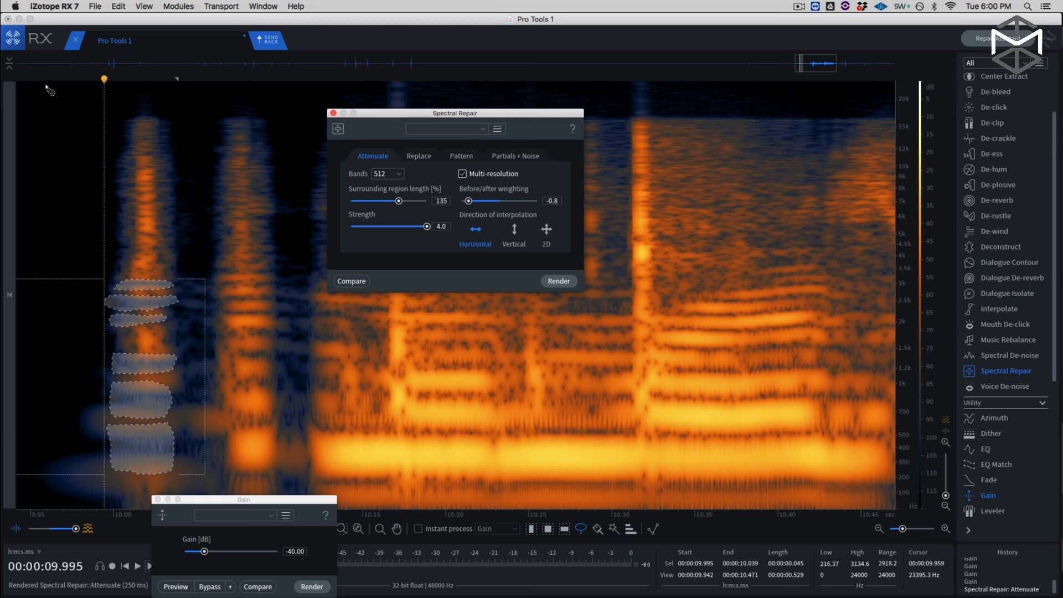
pyautogui.click(46, 86)
pyautogui.press('space')
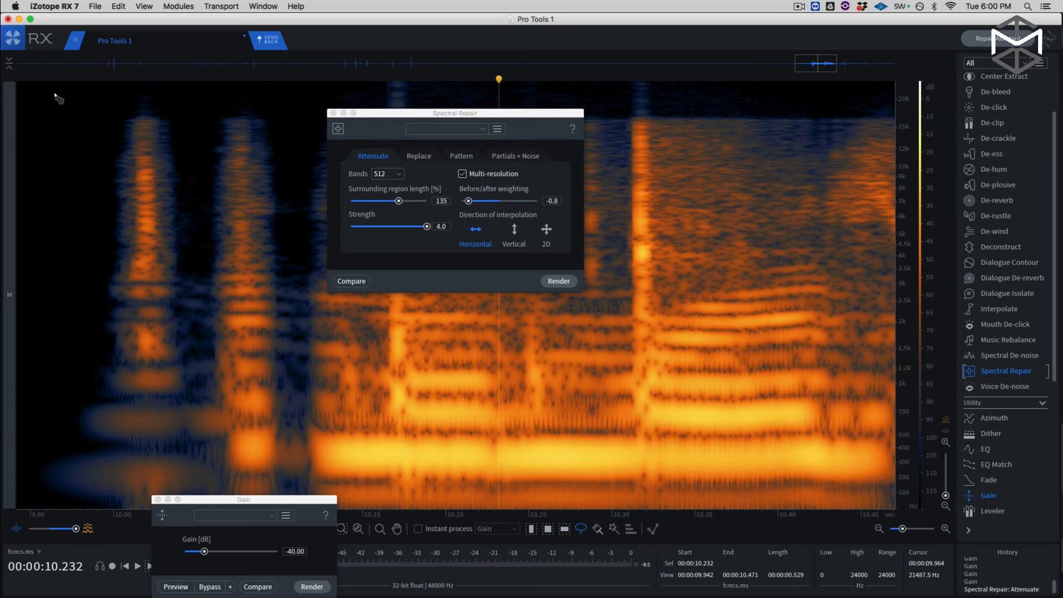
pyautogui.click(56, 95)
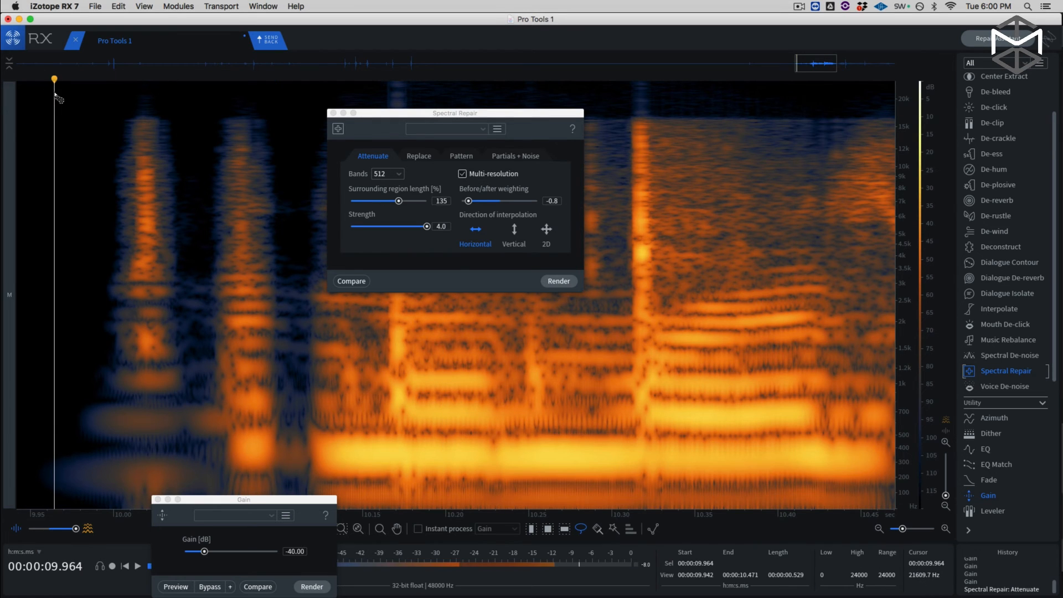
# - Close Spectral Repair and attenuate the remaining voice between the transient hits with the Time Selection tool and instant -40 dB Gain
pyautogui.click(333, 113)
pyautogui.moveTo(268, 222); pyautogui.dragTo(308, 222)
pyautogui.click(304, 197)
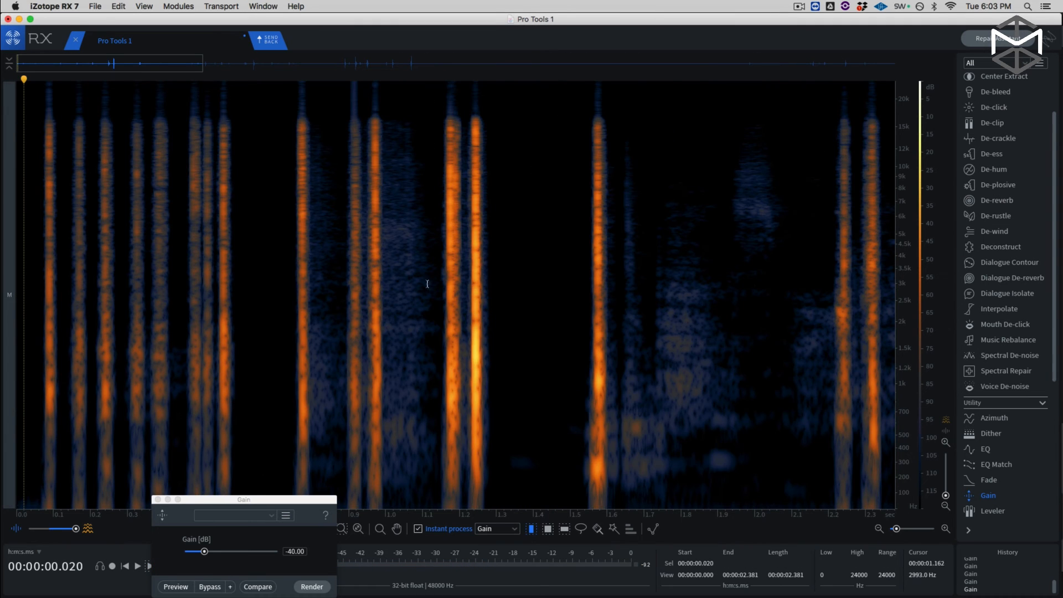
# - Audition the processed clip and attenuate everything below about 450 Hz using the Frequency Selection tool with instant -40 dB Gain
pyautogui.press('space')
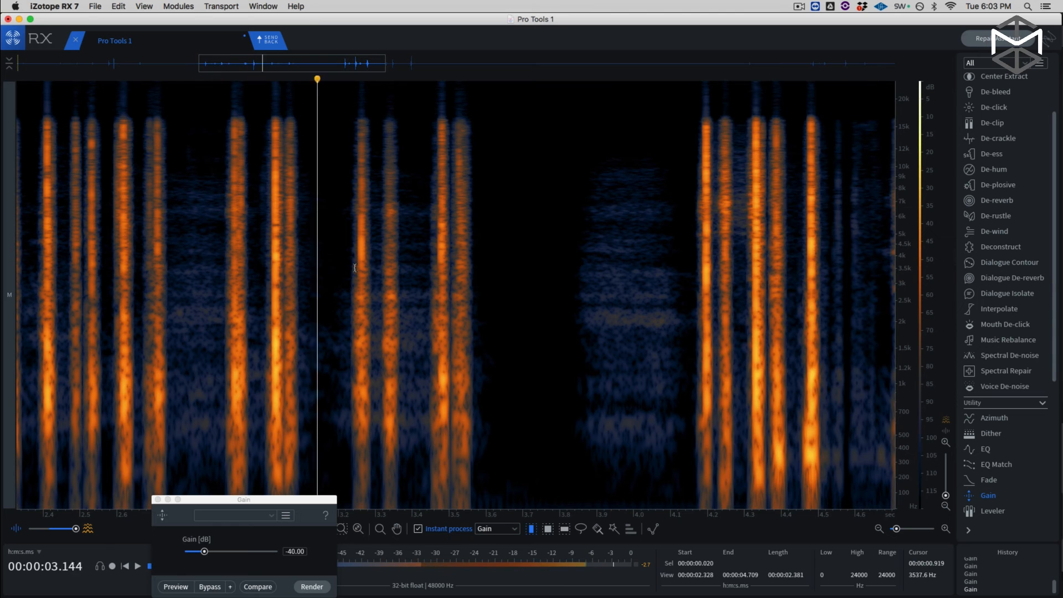
pyautogui.scroll(-5, 335, 293)
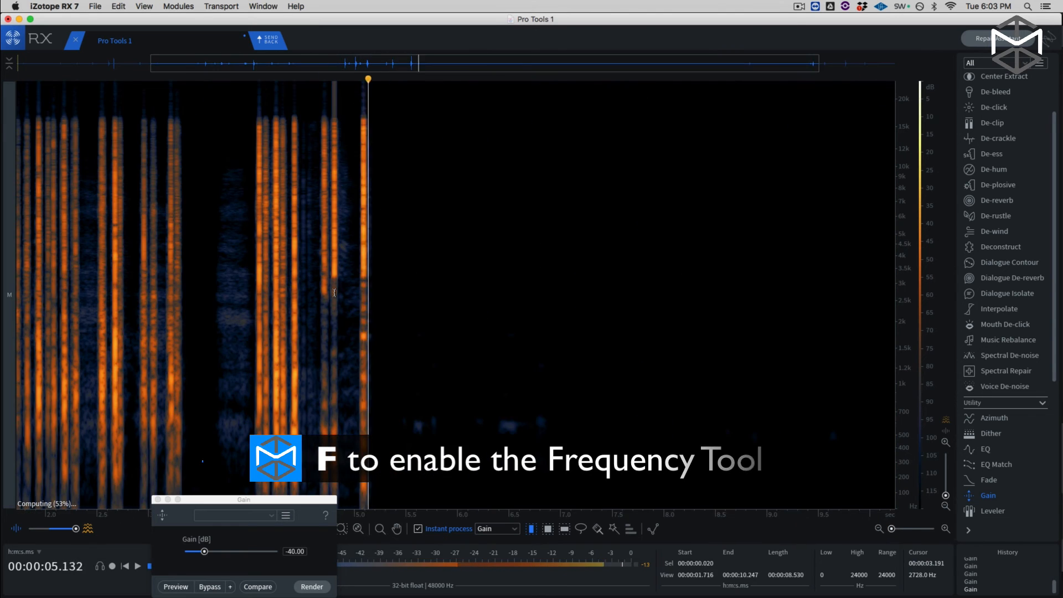
pyautogui.press('space')
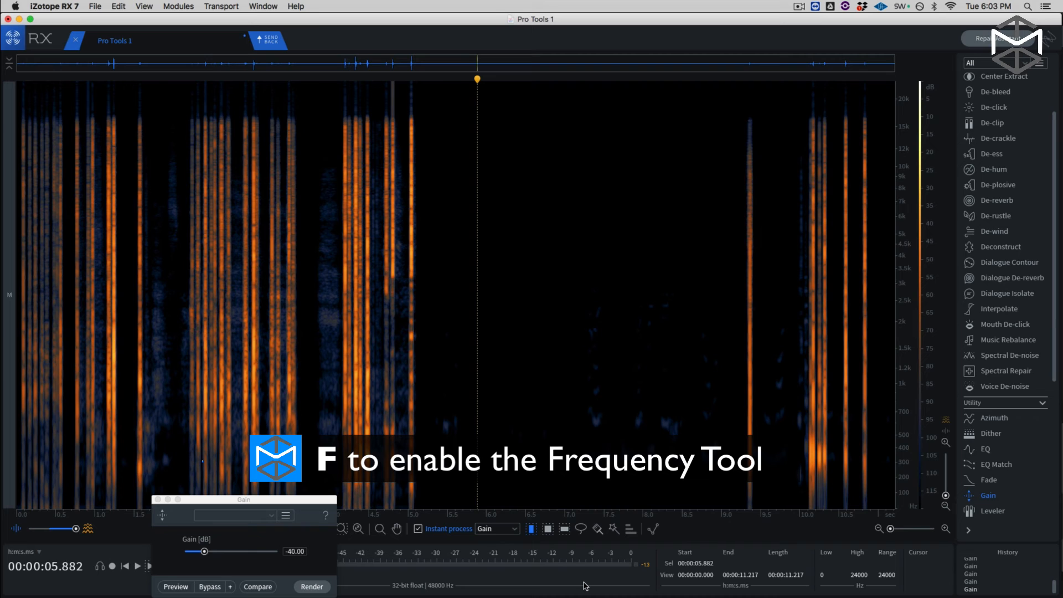
pyautogui.press('f')
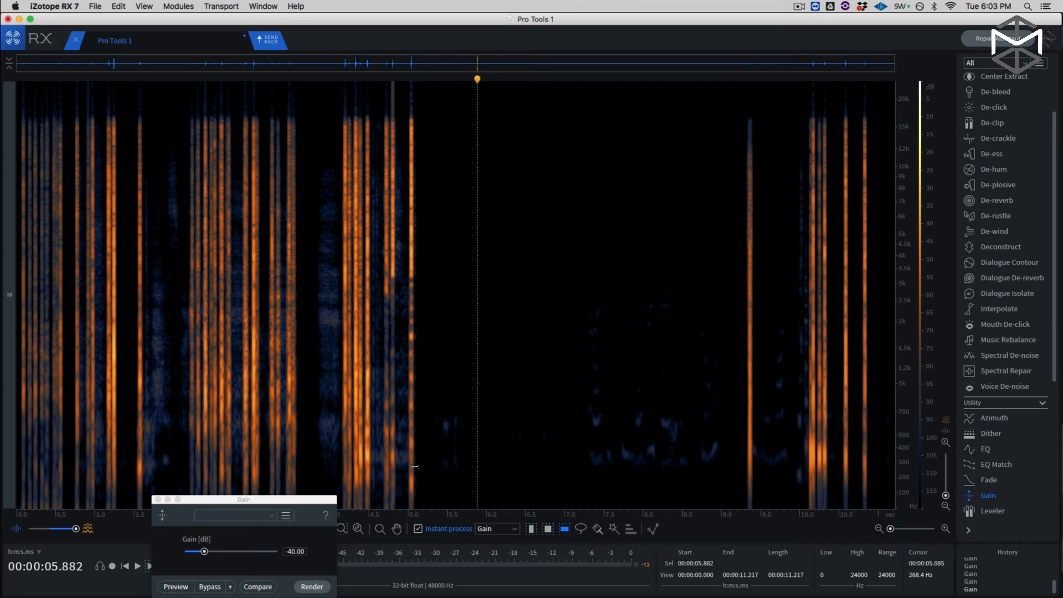
pyautogui.moveTo(365, 442); pyautogui.dragTo(354, 540)
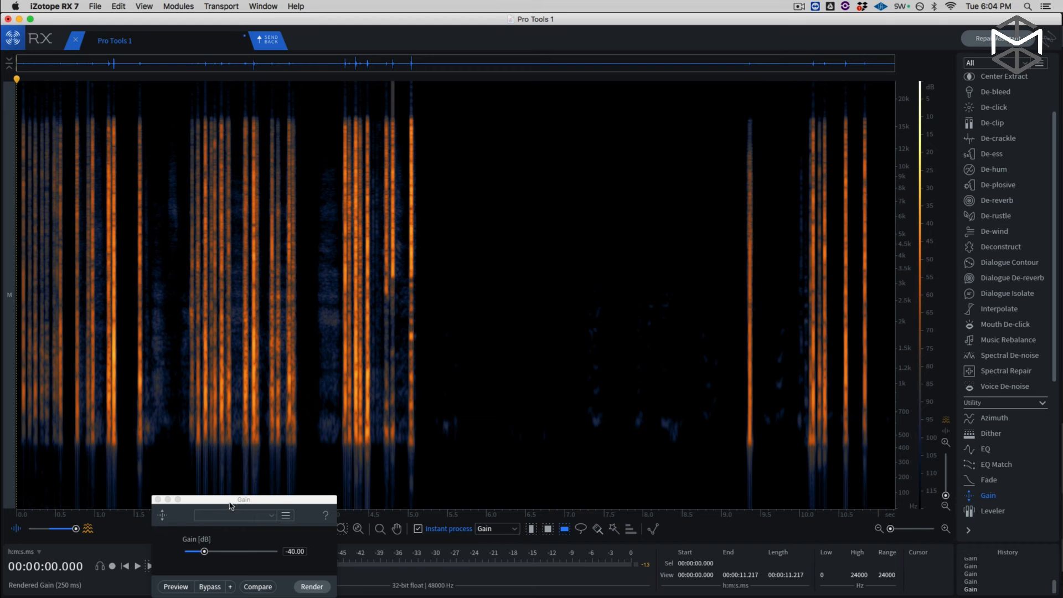
# - Close Gain, play the processed clip from the start, and open the Deconstruct module
pyautogui.click(158, 499)
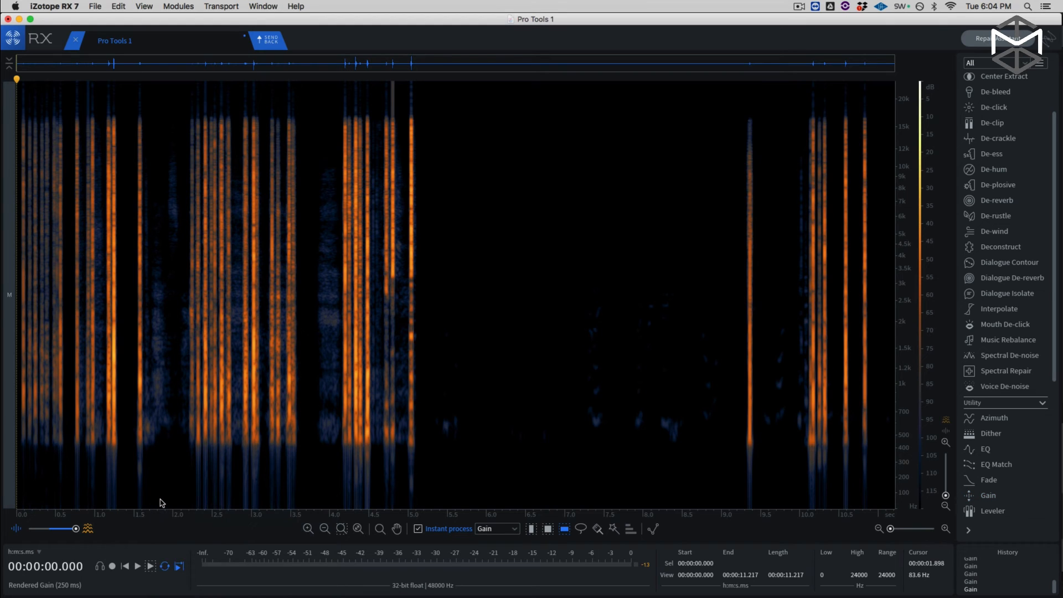
pyautogui.press('space')
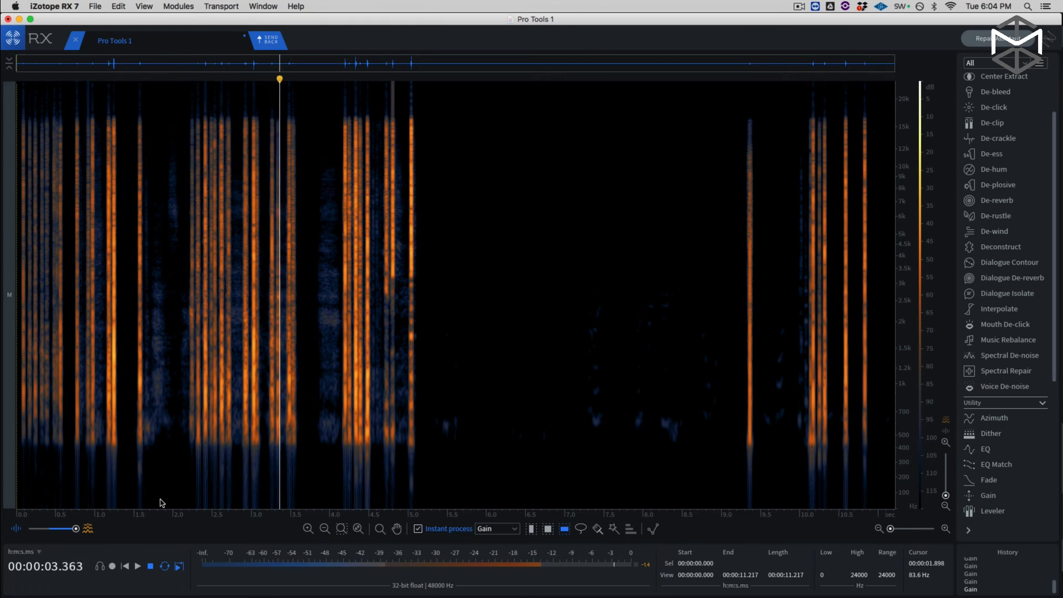
pyautogui.press('space')
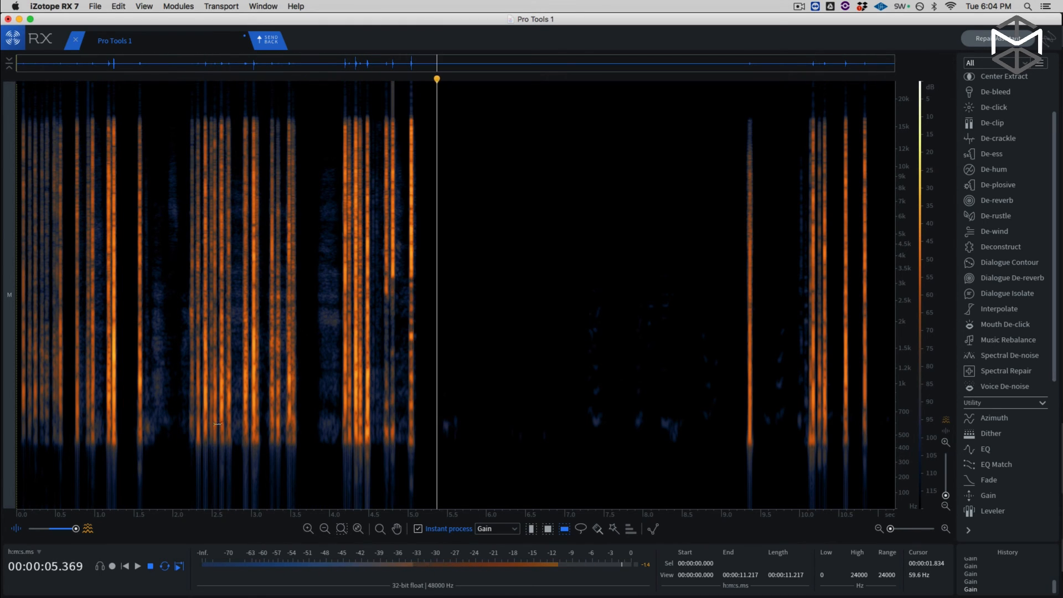
pyautogui.click(1001, 247)
pyautogui.click(343, 186)
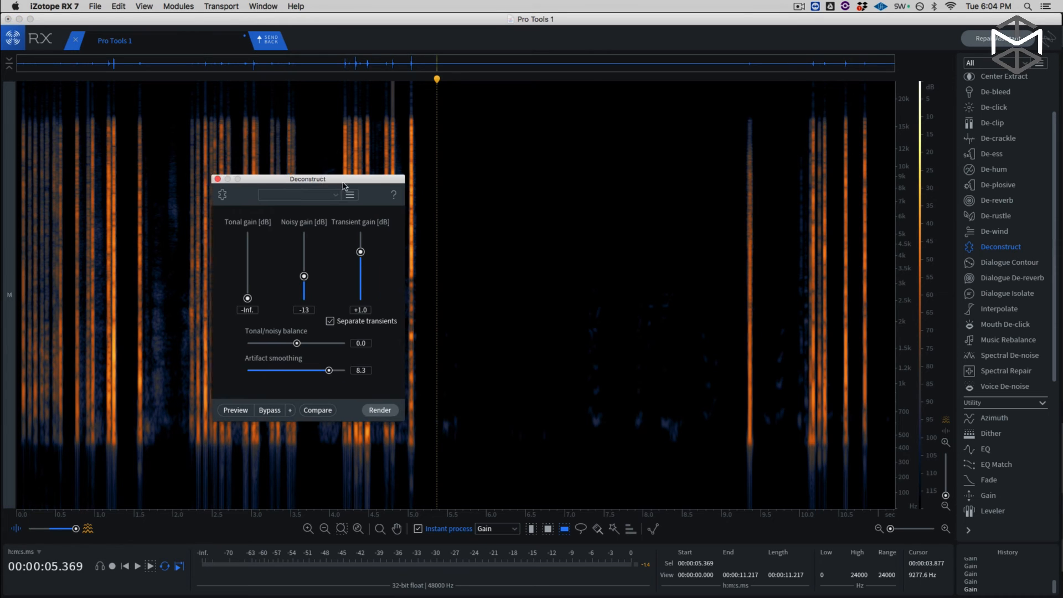
pyautogui.moveTo(343, 186); pyautogui.dragTo(624, 190)
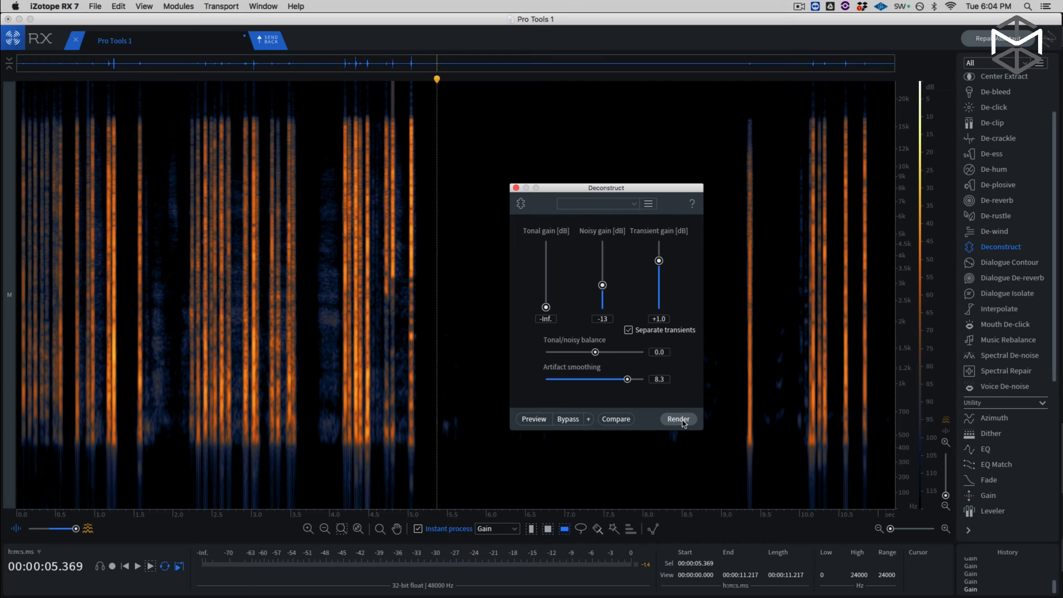
# - Try Deconstruct on the entire clip with tonal gain -Inf, noisy gain -13 and transient gain +1.0, audition it, and undo the render
pyautogui.press('super+a')
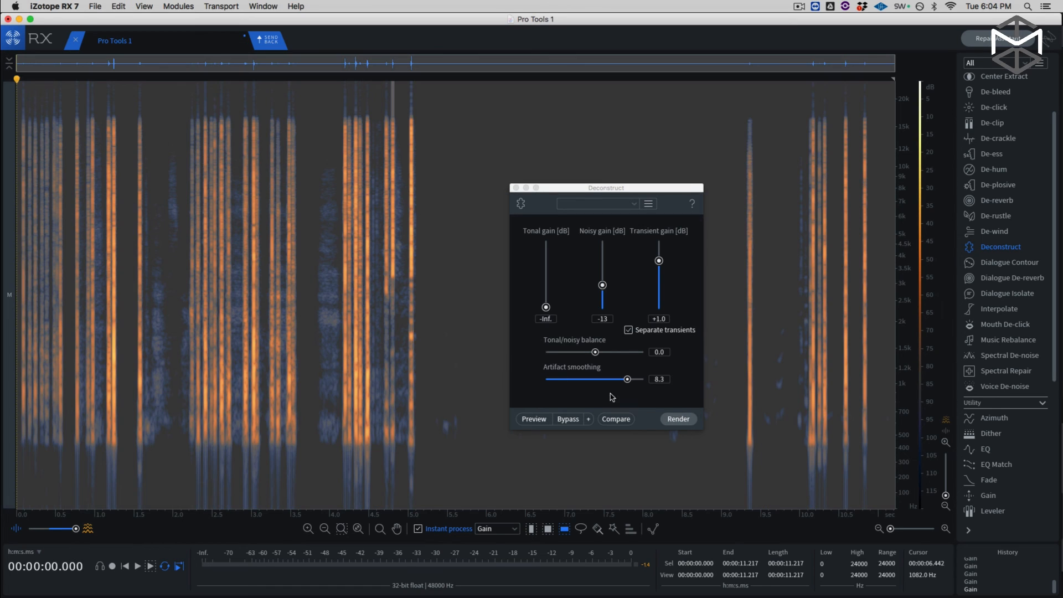
pyautogui.click(687, 421)
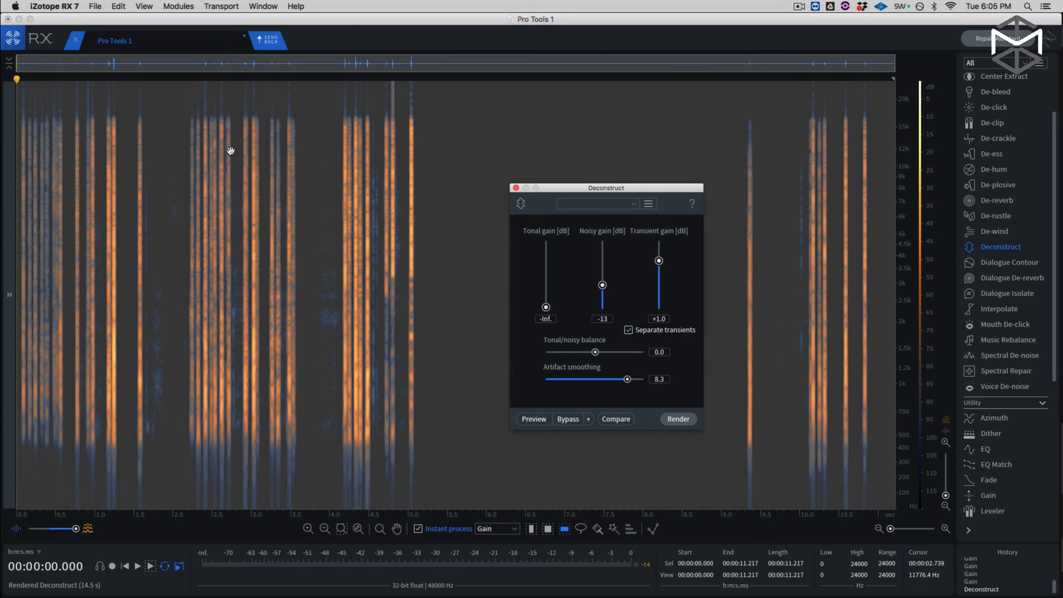
pyautogui.press('space')
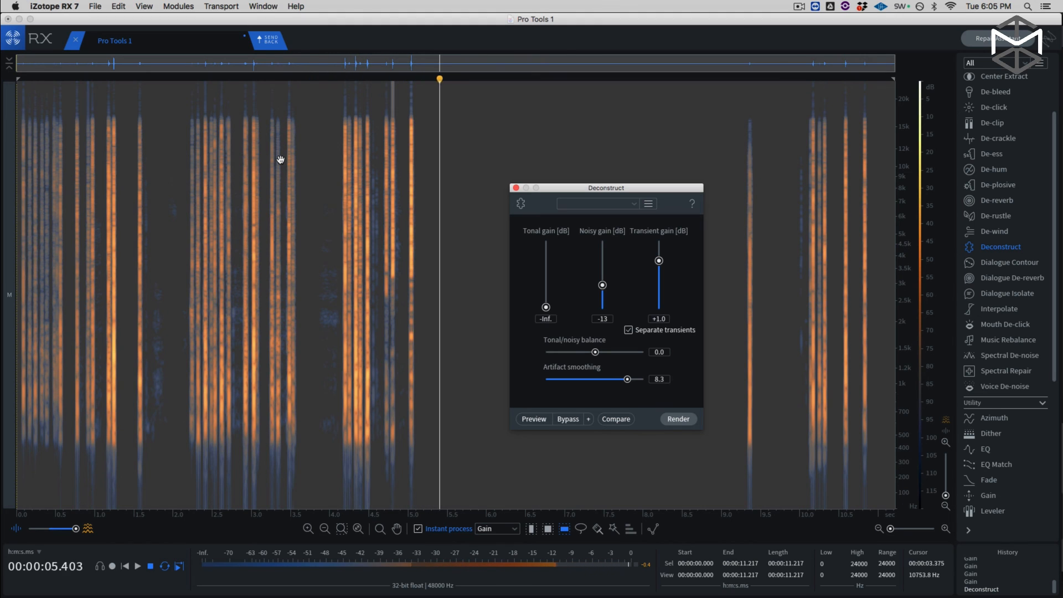
pyautogui.press('space')
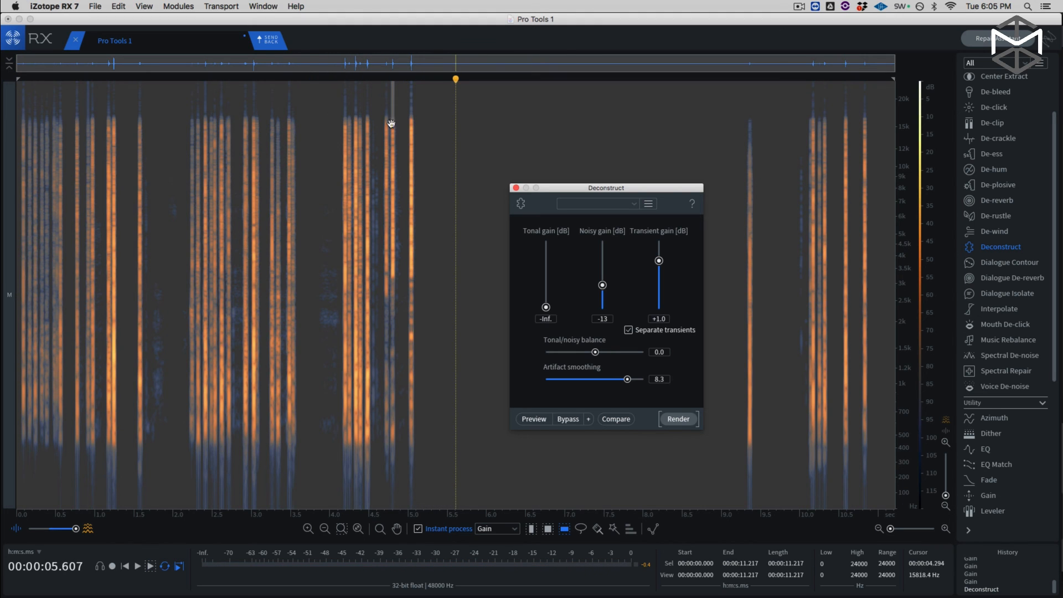
pyautogui.click(480, 104)
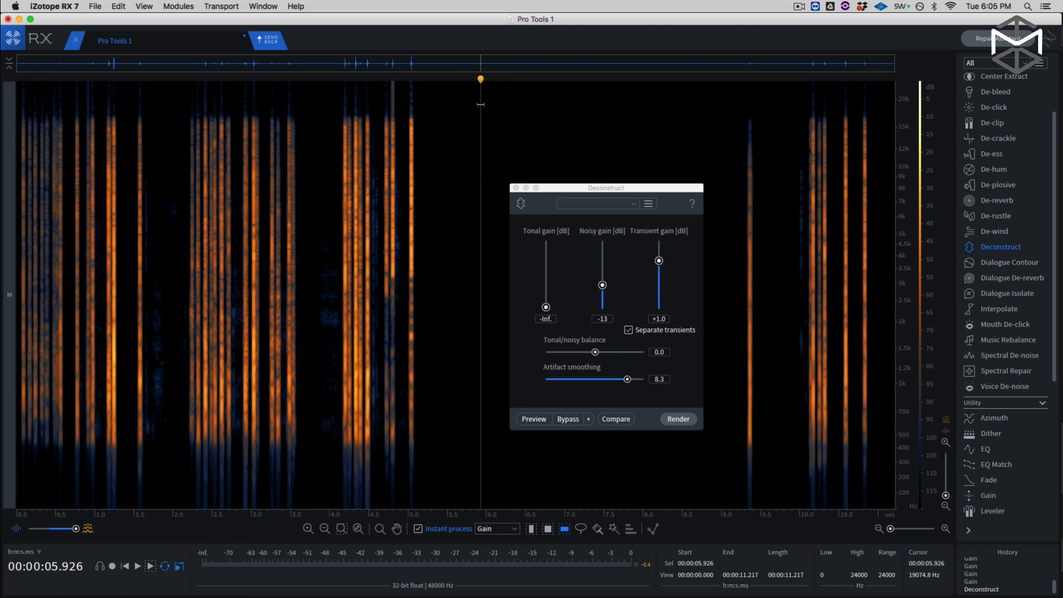
pyautogui.press('super+z')
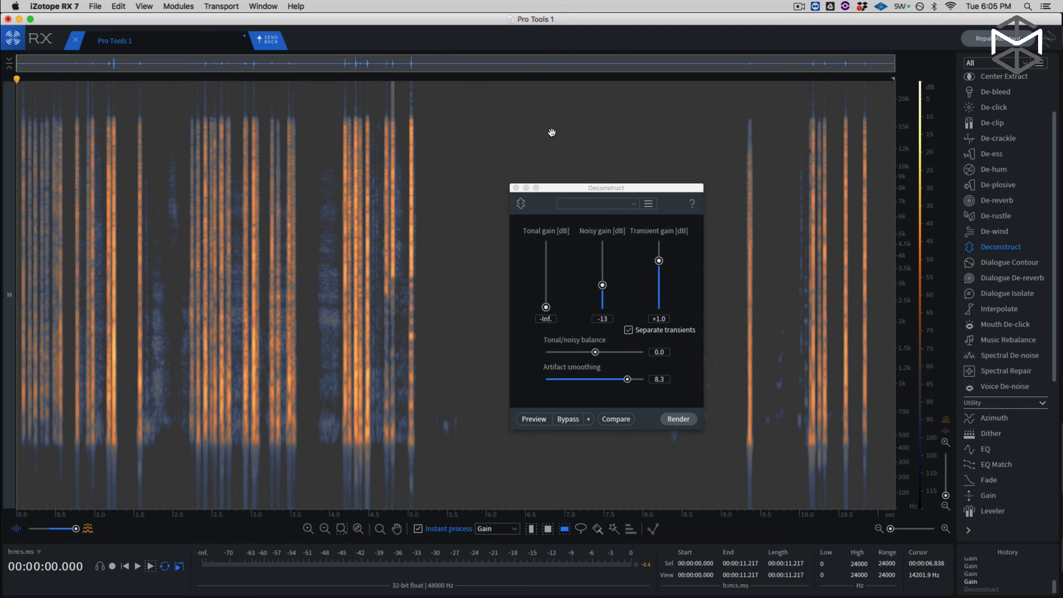
# - With instant processing off, render Deconstruct separately on the time ranges 0 to 9.054 seconds and 9.500 to 11.217 seconds
pyautogui.press('t')
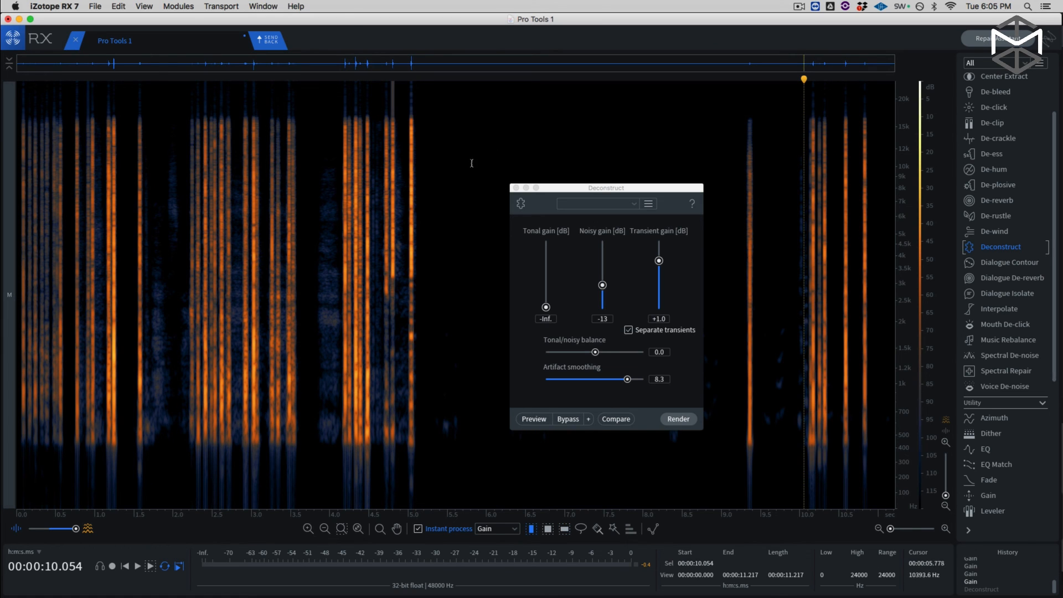
pyautogui.moveTo(725, 132); pyautogui.dragTo(15, 172)
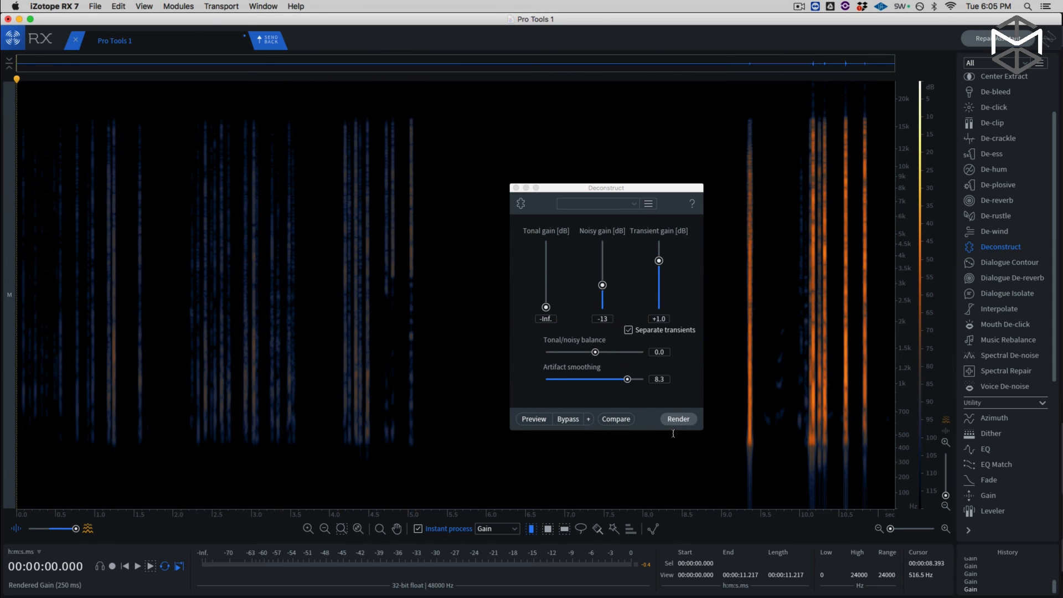
pyautogui.press('super+z')
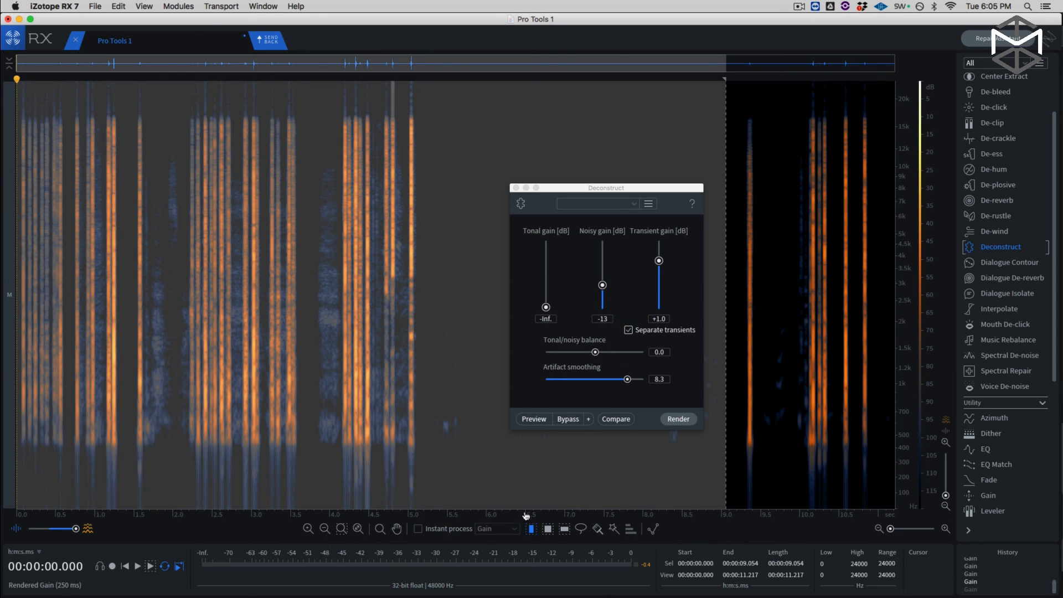
pyautogui.click(687, 422)
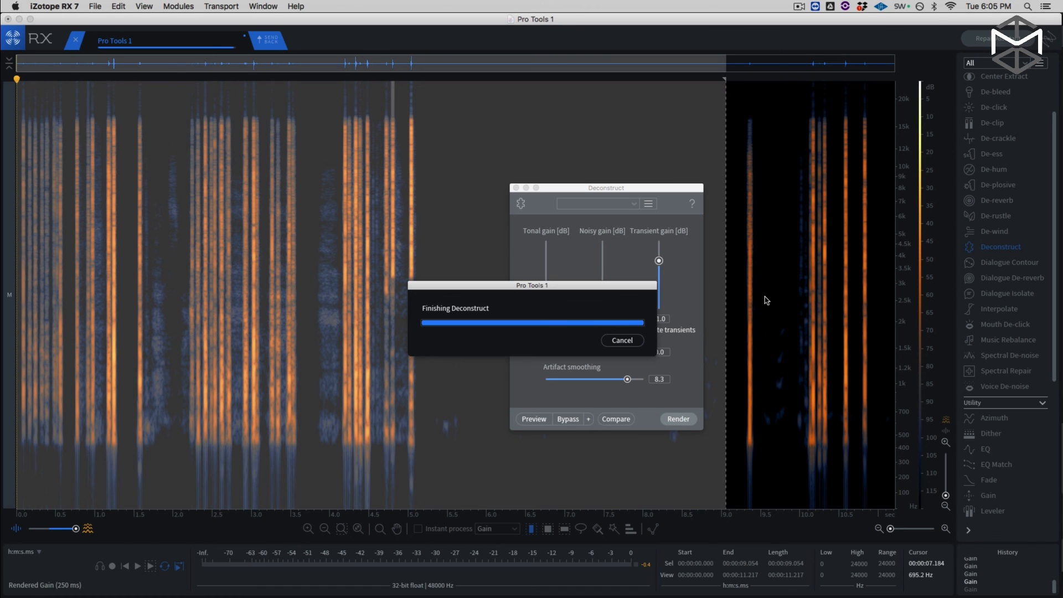
pyautogui.moveTo(761, 278); pyautogui.dragTo(995, 278)
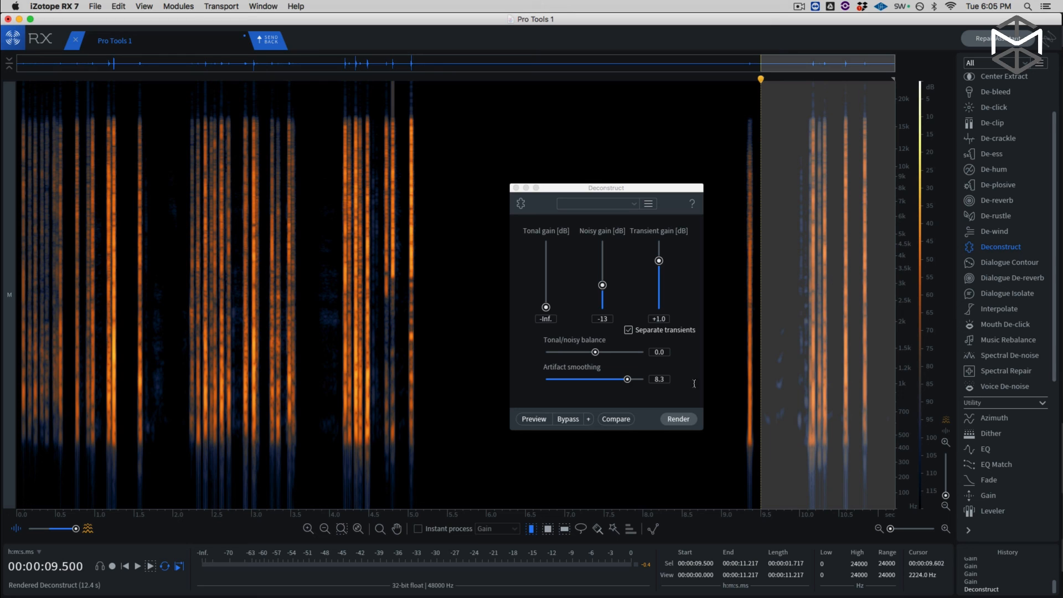
pyautogui.click(685, 422)
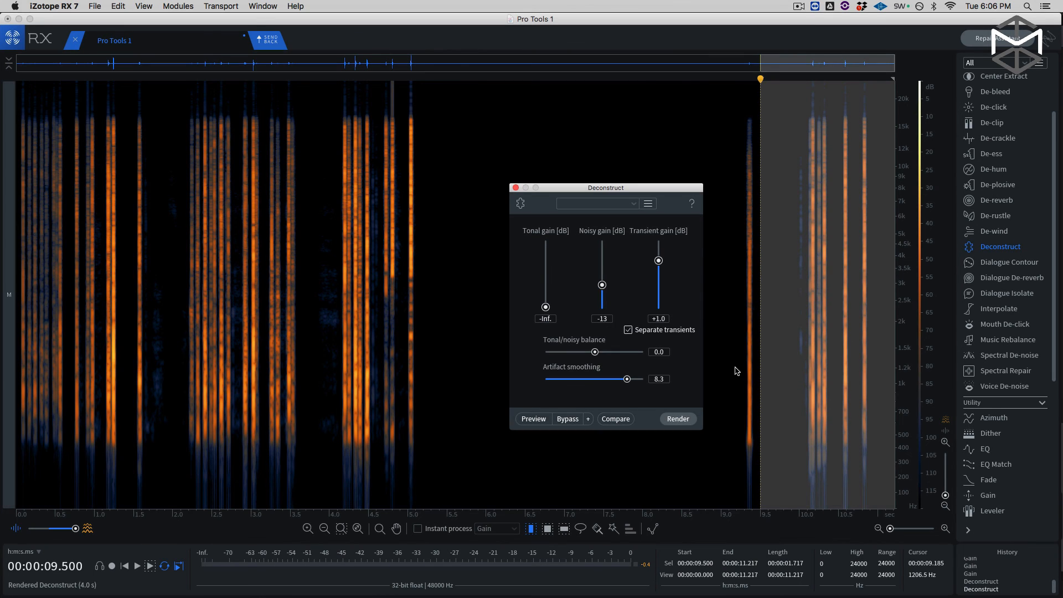
# - Send the processed audio back to Pro Tools, render it through RX Connect, and play it against the video
pyautogui.click(273, 42)
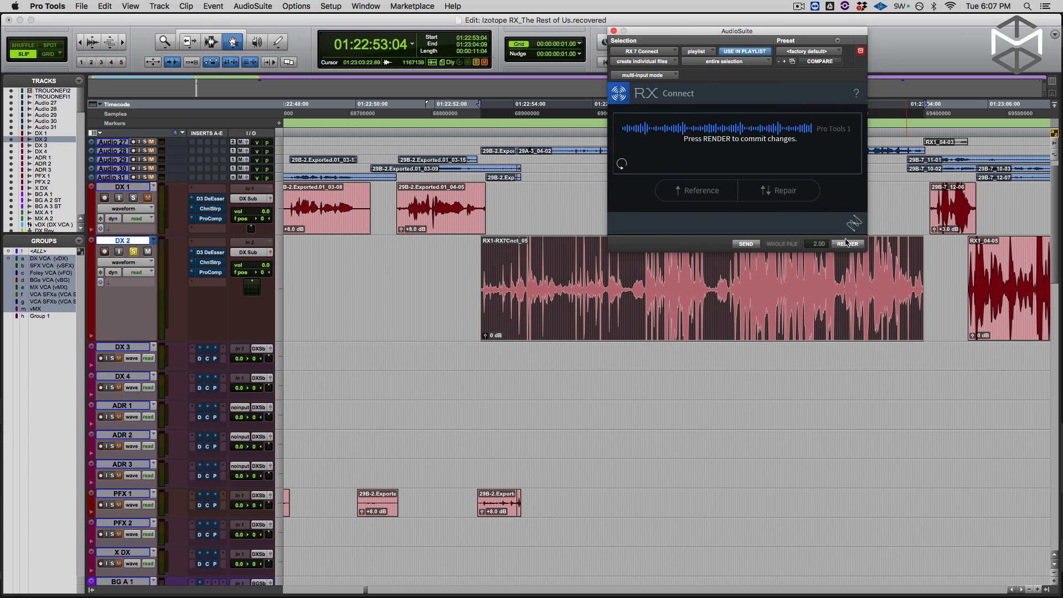
pyautogui.click(848, 244)
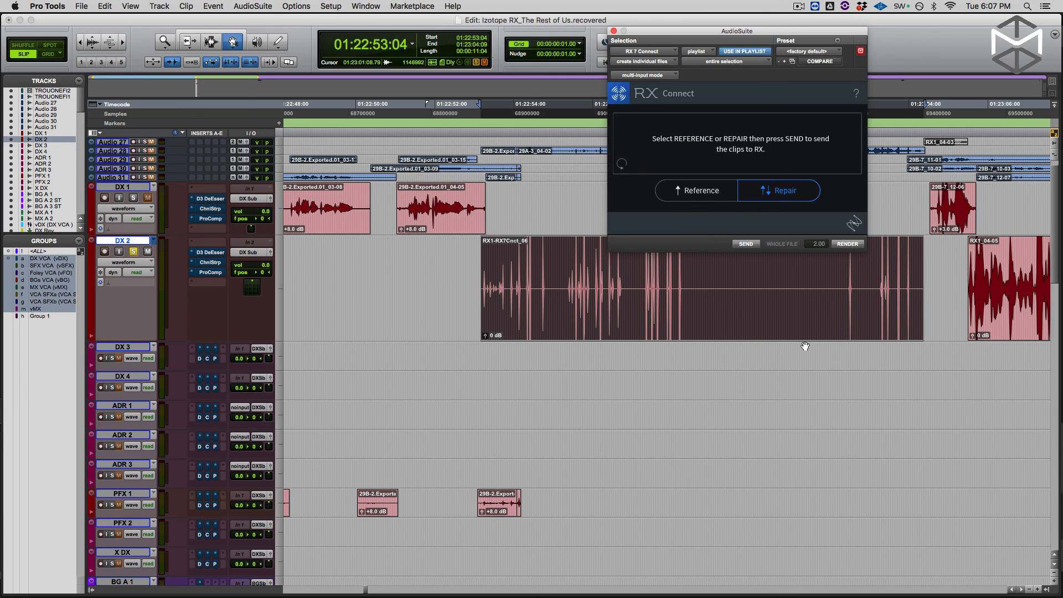
pyautogui.press('super+9')
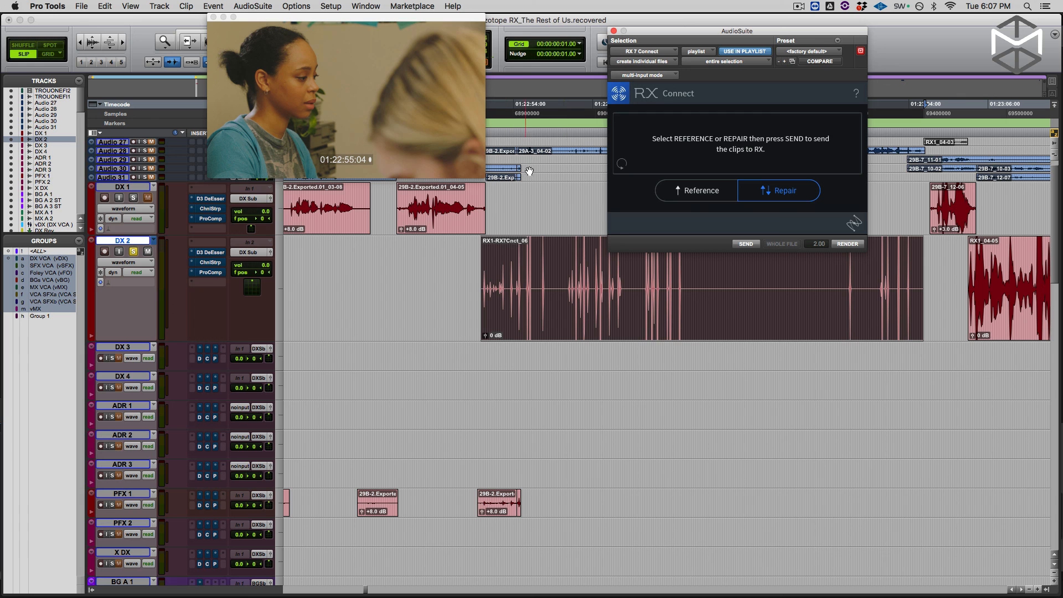
pyautogui.press('space')
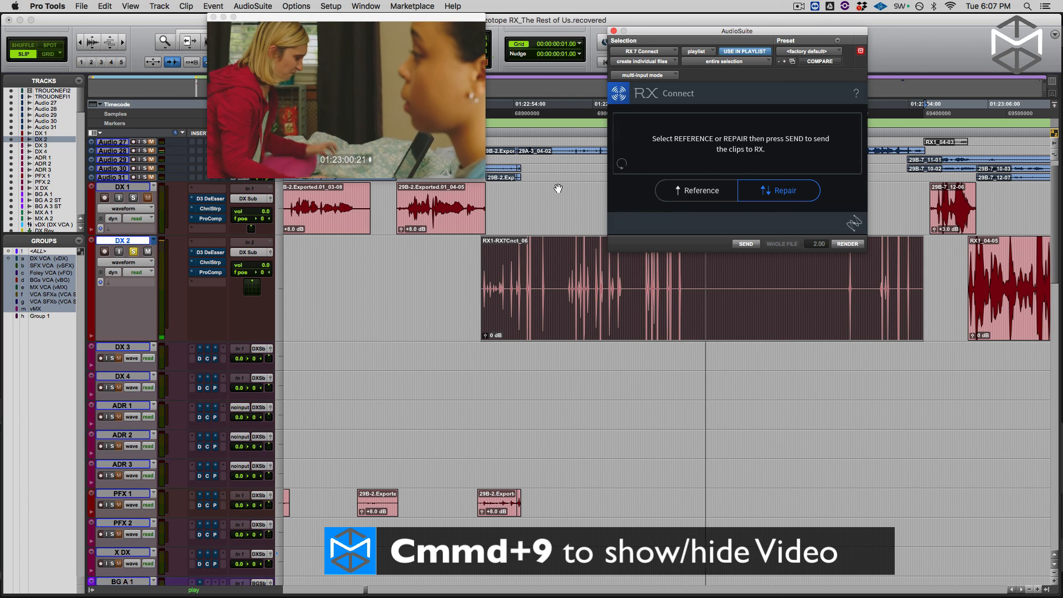
pyautogui.press('space')
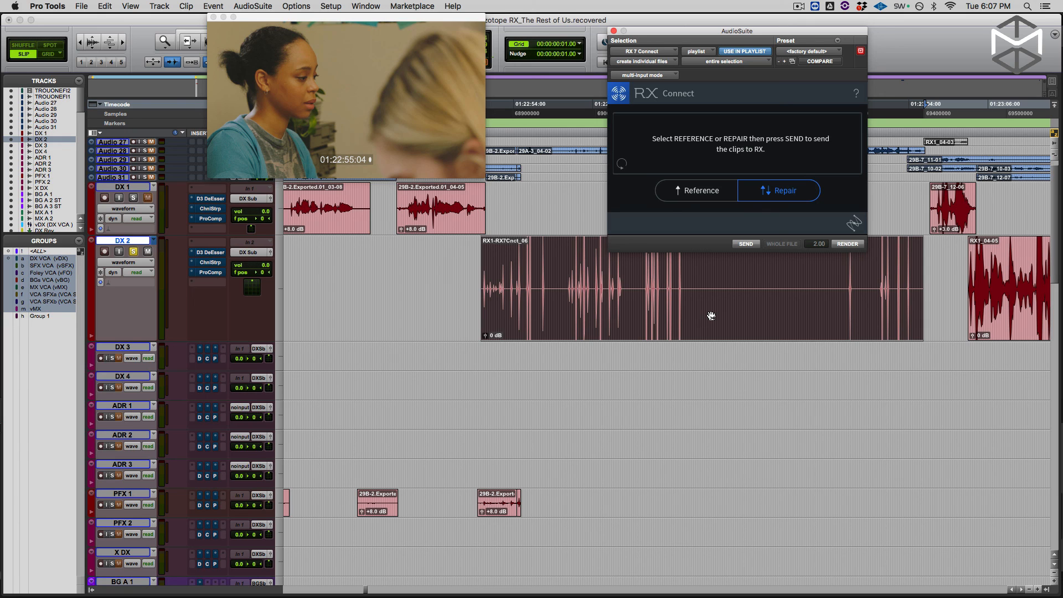
# - Move the rendered transient clip from DX 2 to PFX 2 and fill the gap on DX 2 with the original clip from playlist DX 2.01
pyautogui.click(711, 315)
pyautogui.moveTo(711, 316); pyautogui.dragTo(696, 528)
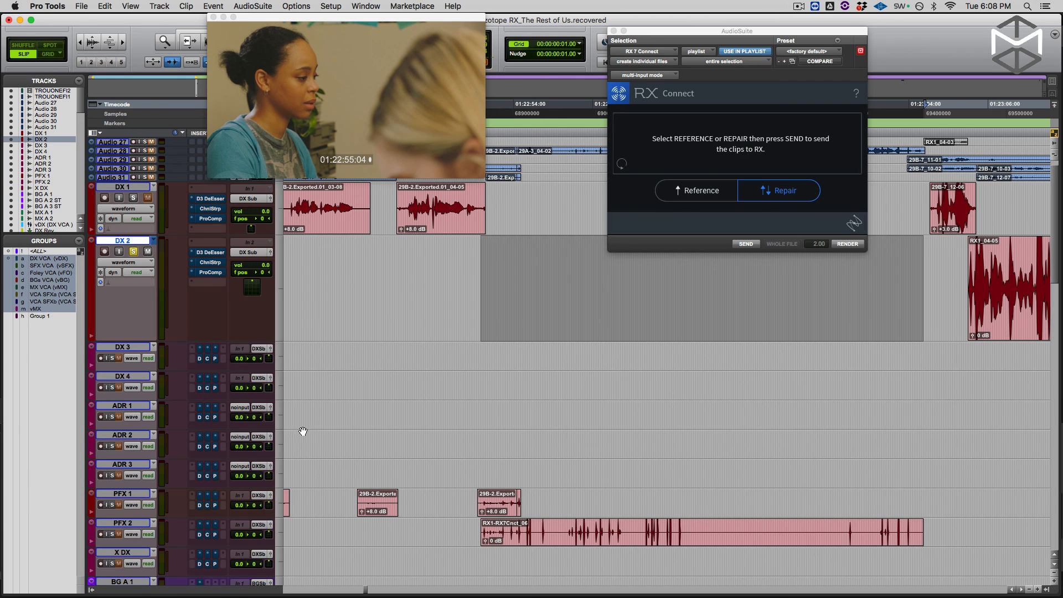
pyautogui.click(158, 251)
pyautogui.click(188, 252)
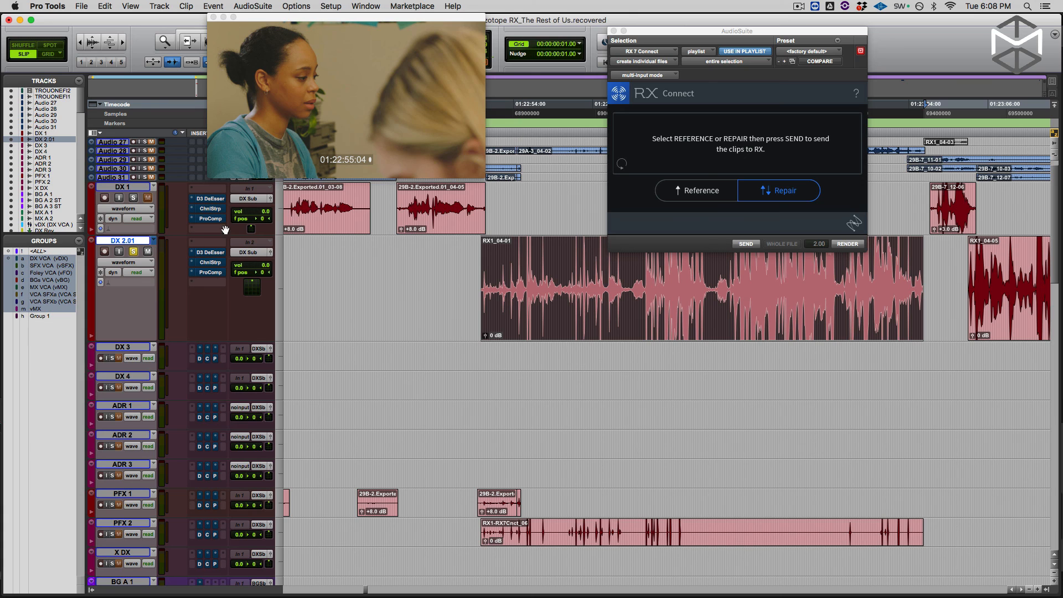
pyautogui.click(156, 242)
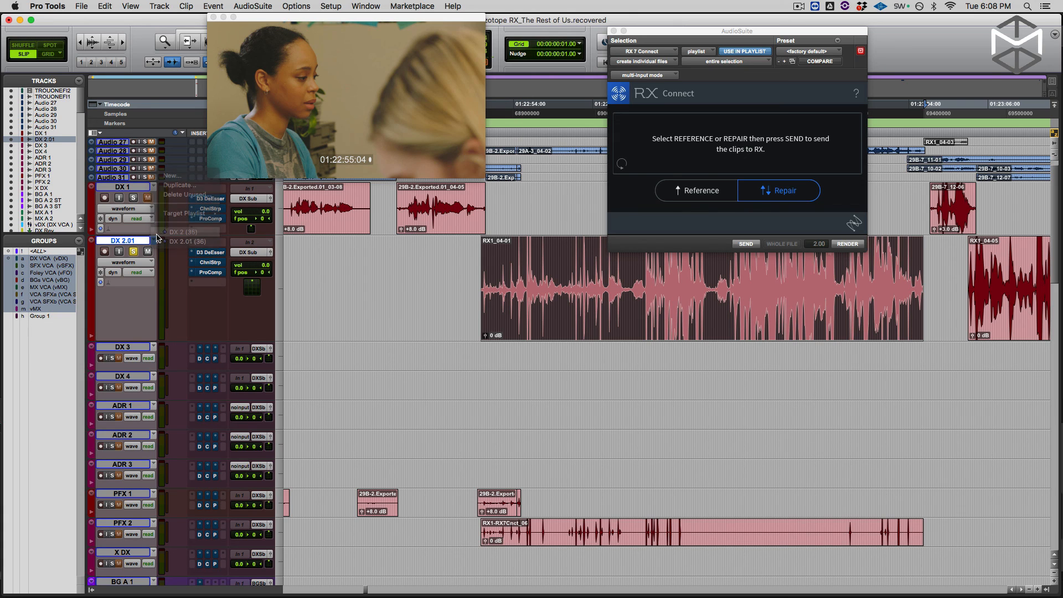
pyautogui.click(157, 233)
pyautogui.press('super+v')
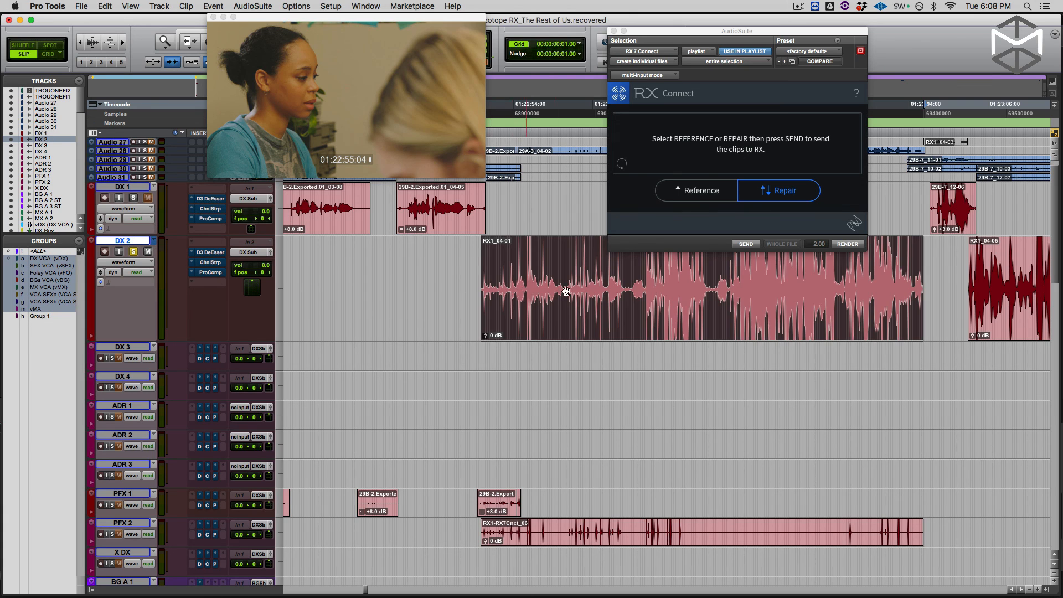
pyautogui.moveTo(694, 33); pyautogui.dragTo(743, 20)
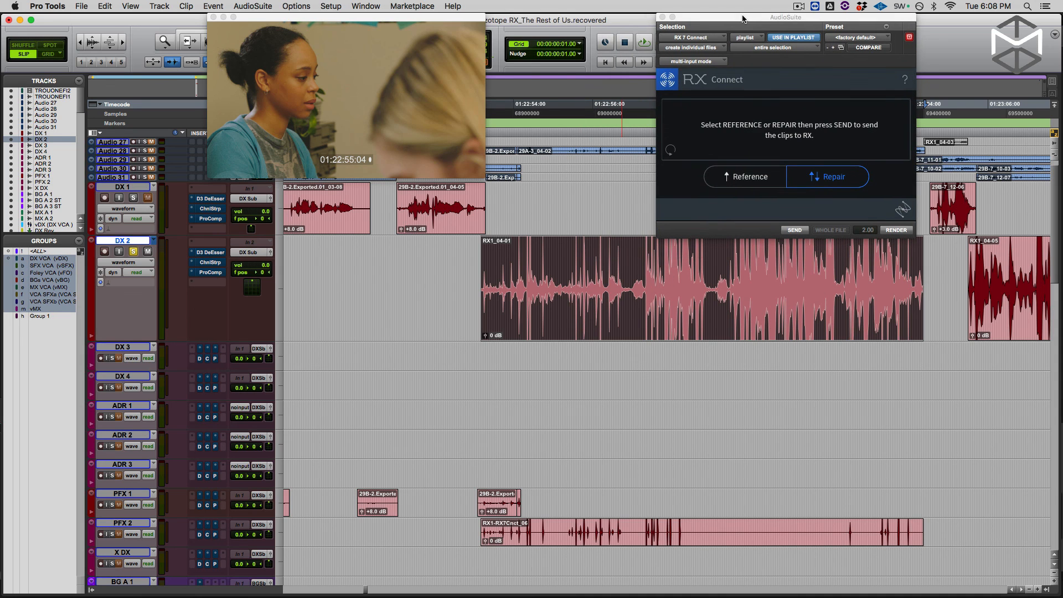